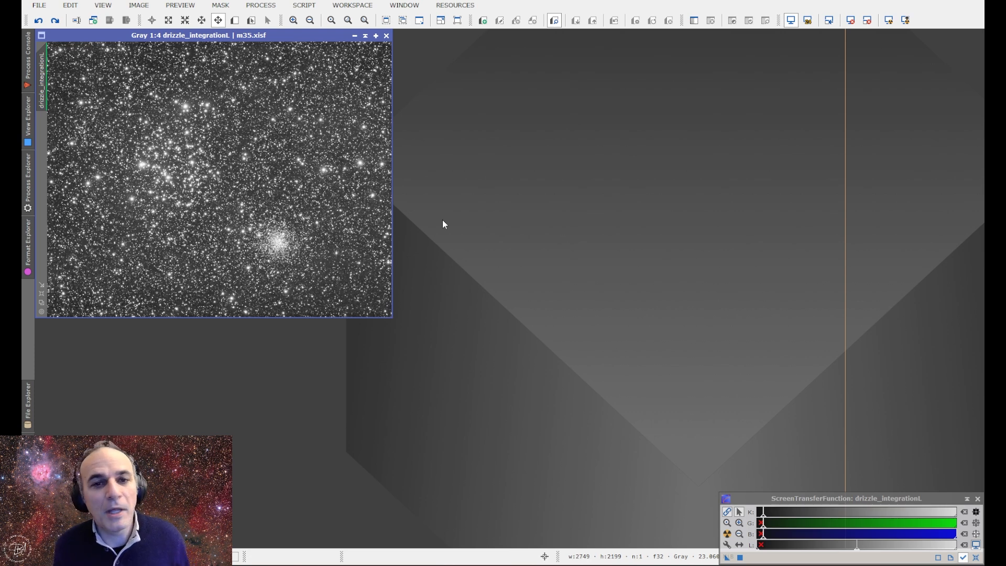
- Enlarge the drizzle_integrationL image view to 1:3 and open the HistogramTransformation process beside it
{"action": "key", "text": "ctrl+plus"}
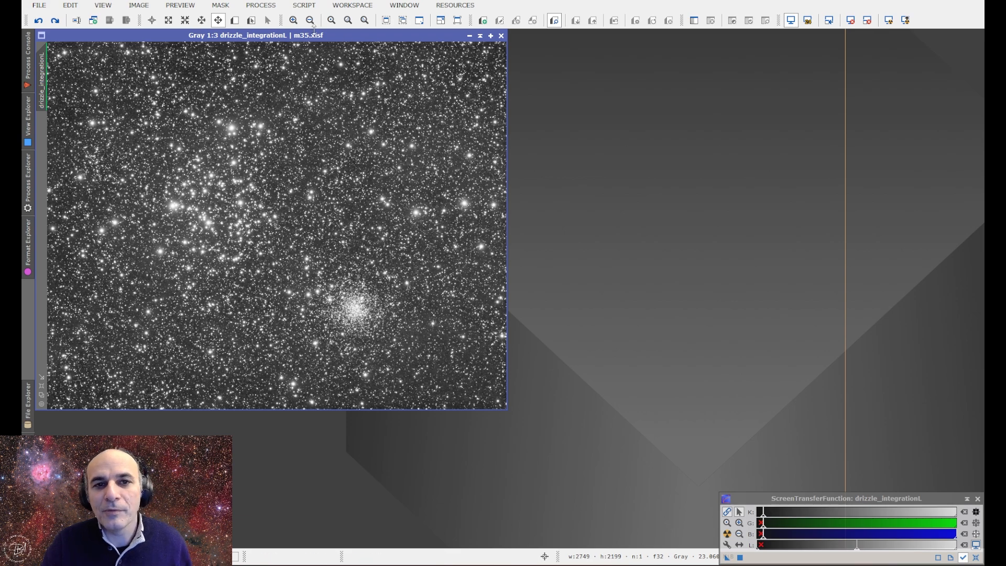
{"action": "left_click", "coordinate": [261, 5]}
{"action": "mouse_move", "coordinate": [367, 19]}
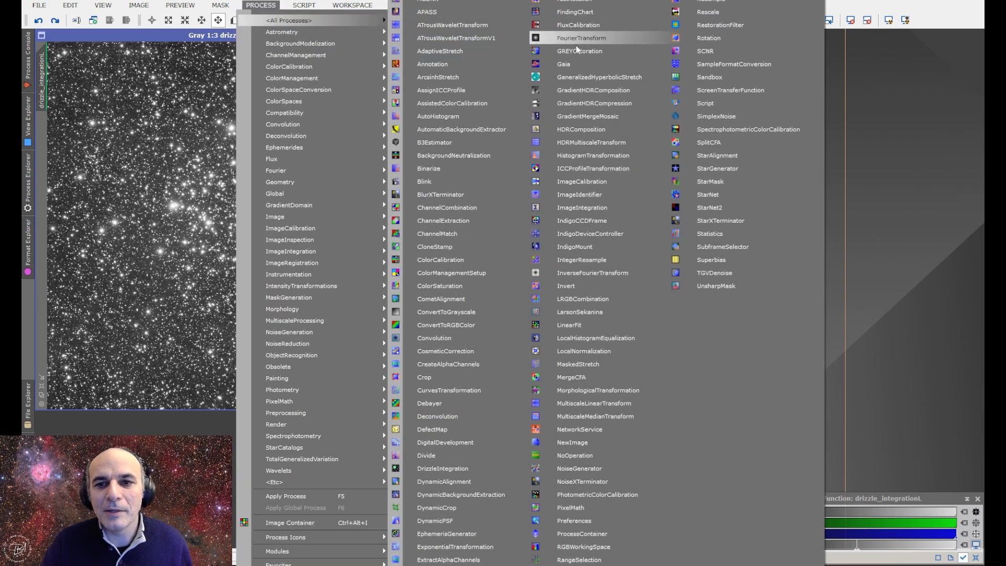
{"action": "left_click", "coordinate": [578, 155]}
{"action": "left_click_drag", "start_coordinate": [784, 72], "coordinate": [690, 55]}
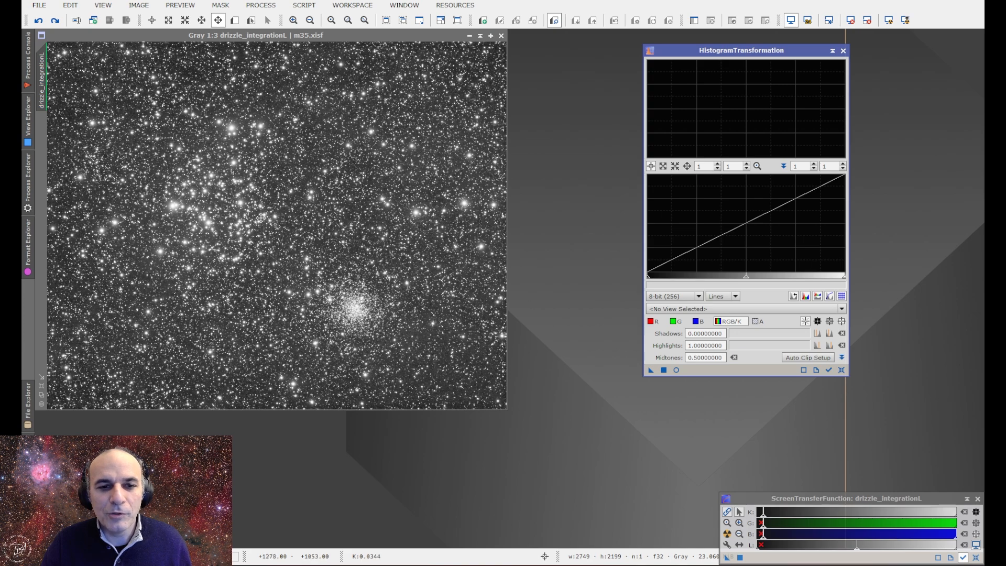
- Examine the bright stars and the dense star cluster in the auto-stretched drizzle_integrationL image at close range
{"action": "scroll", "coordinate": [233, 226], "scroll_direction": "up", "scroll_amount": 2}
{"action": "scroll", "coordinate": [233, 226], "scroll_direction": "up", "scroll_amount": 1}
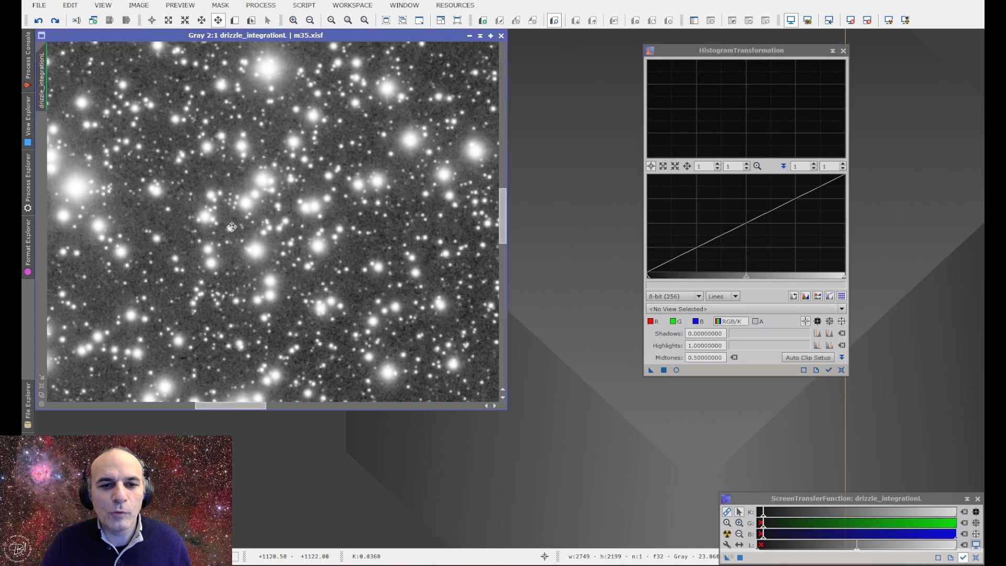
{"action": "scroll", "coordinate": [278, 189], "scroll_direction": "down", "scroll_amount": 1}
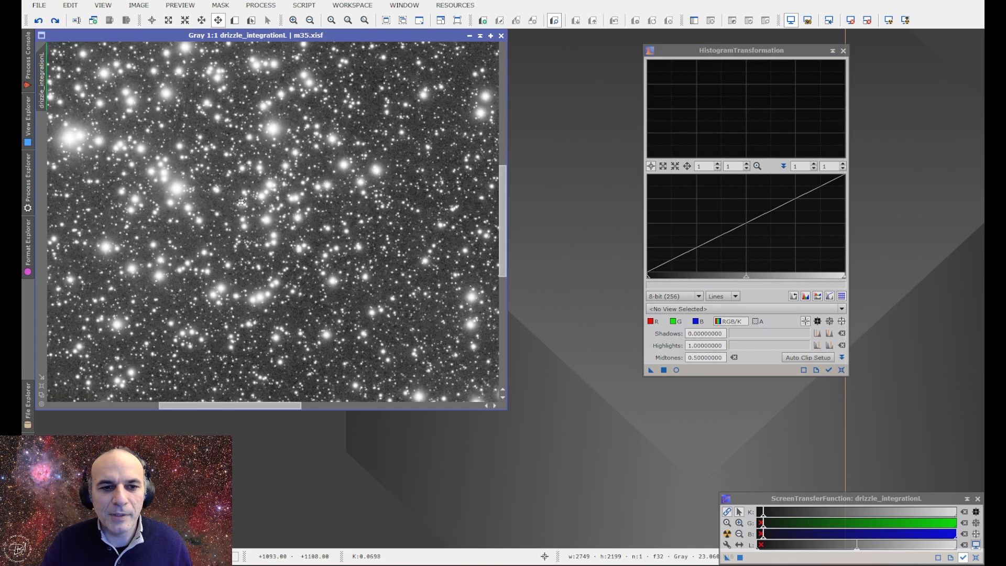
{"action": "scroll", "coordinate": [270, 201], "scroll_direction": "down", "scroll_amount": 2}
{"action": "scroll", "coordinate": [338, 236], "scroll_direction": "up", "scroll_amount": 2}
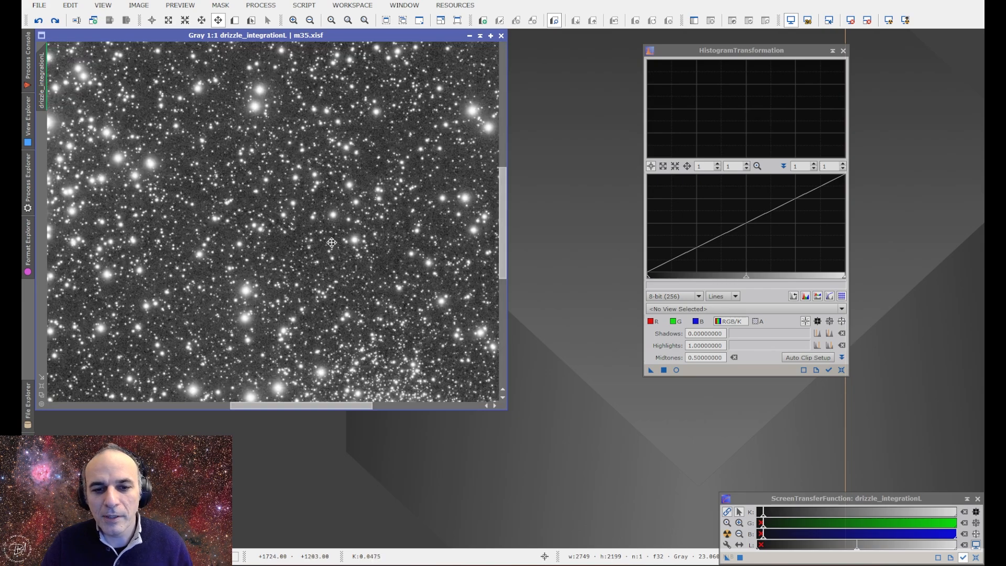
{"action": "left_click_drag", "start_coordinate": [341, 299], "coordinate": [350, 148]}
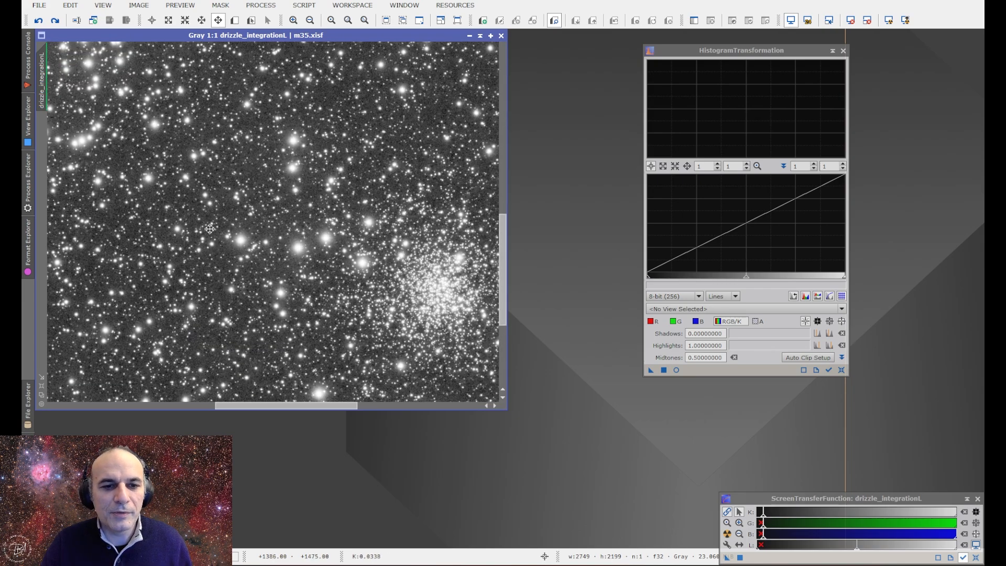
{"action": "scroll", "coordinate": [252, 212], "scroll_direction": "down", "scroll_amount": 3}
{"action": "scroll", "coordinate": [250, 214], "scroll_direction": "up", "scroll_amount": 1}
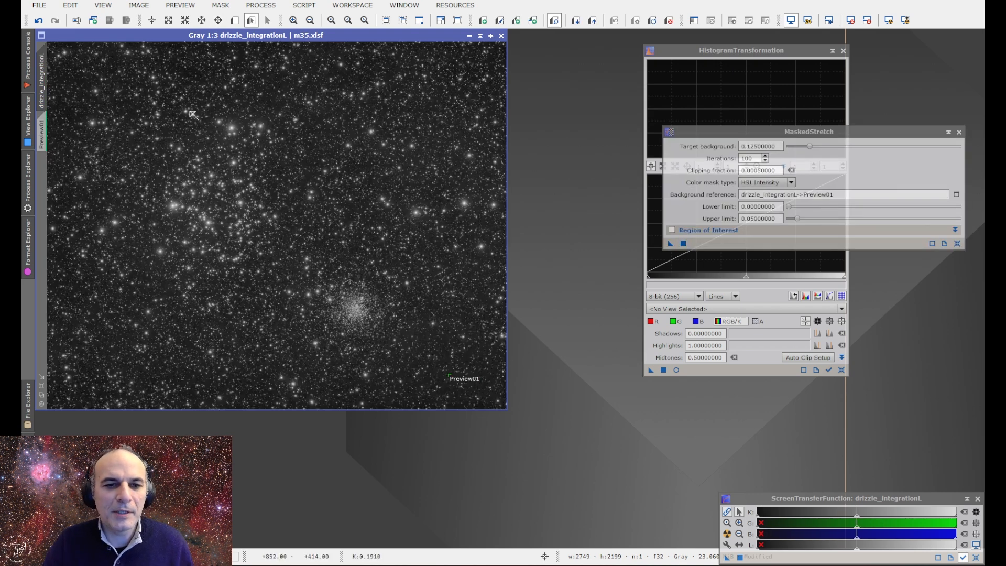
- Examine the star cores, halos and compact cluster in the image stretched with MaskedStretch
{"action": "left_click", "coordinate": [218, 20]}
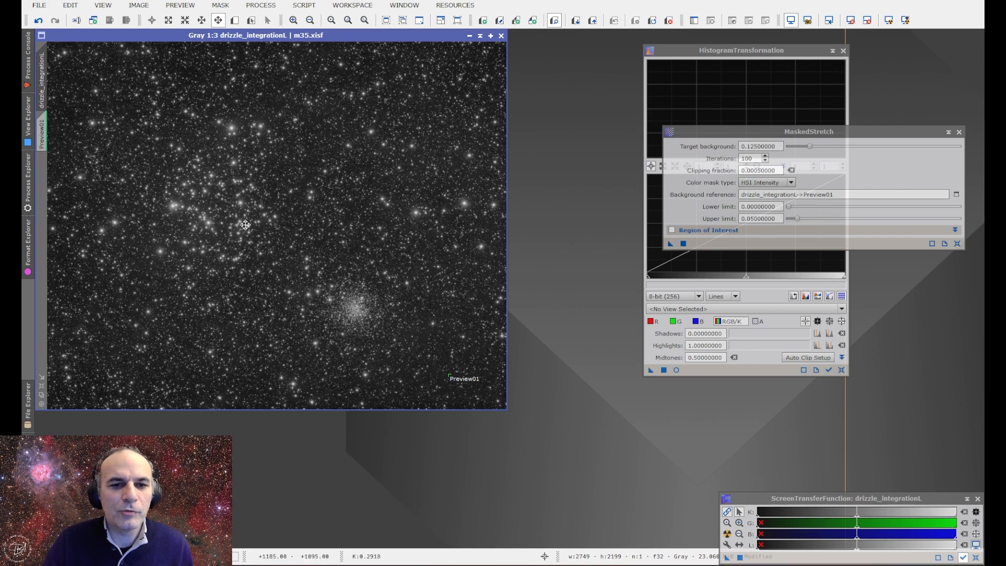
{"action": "scroll", "coordinate": [226, 222], "scroll_direction": "up", "scroll_amount": 4}
{"action": "scroll", "coordinate": [227, 219], "scroll_direction": "down", "scroll_amount": 1}
{"action": "left_click_drag", "start_coordinate": [341, 137], "coordinate": [362, 173]}
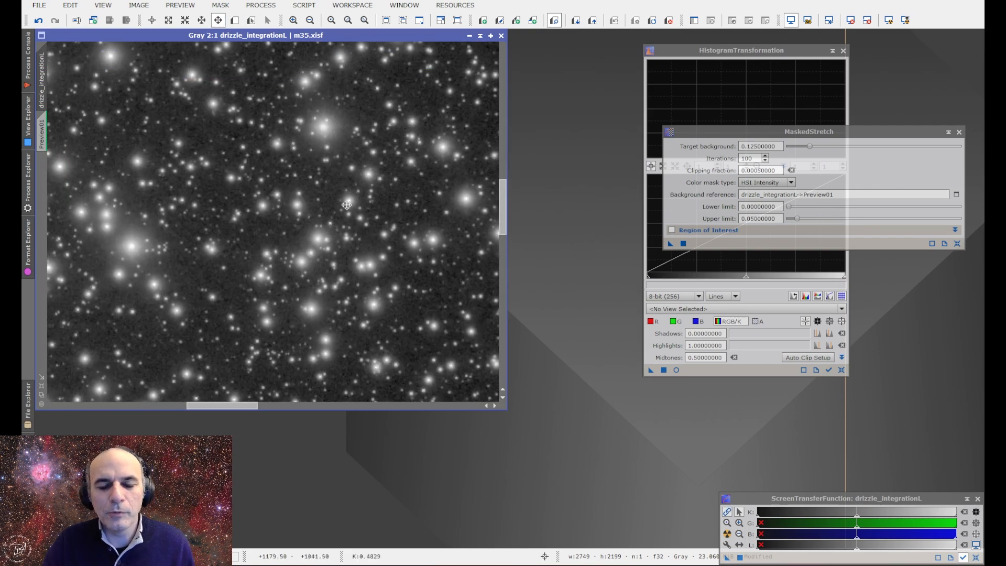
{"action": "scroll", "coordinate": [287, 246], "scroll_direction": "down", "scroll_amount": 3}
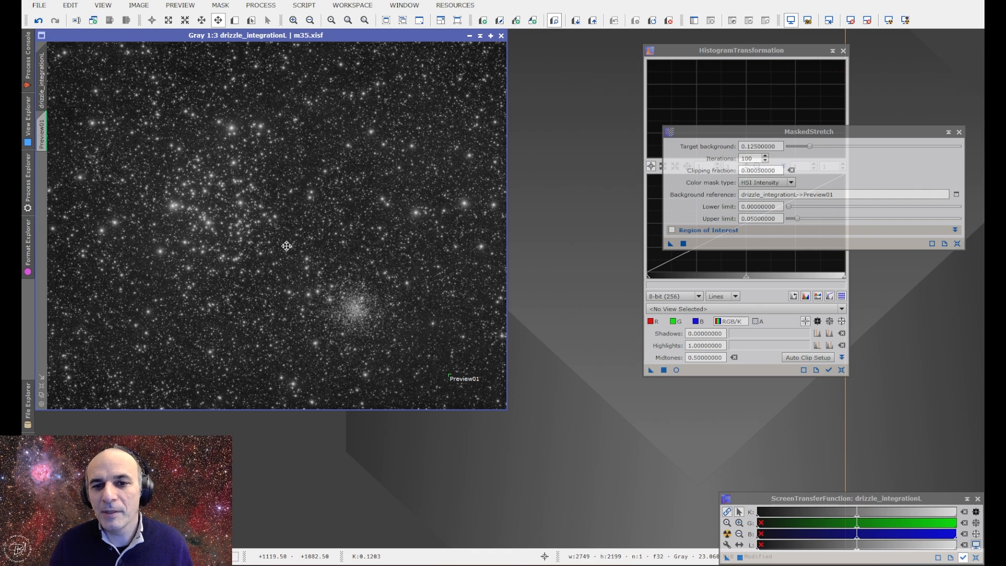
{"action": "scroll", "coordinate": [370, 342], "scroll_direction": "up", "scroll_amount": 3}
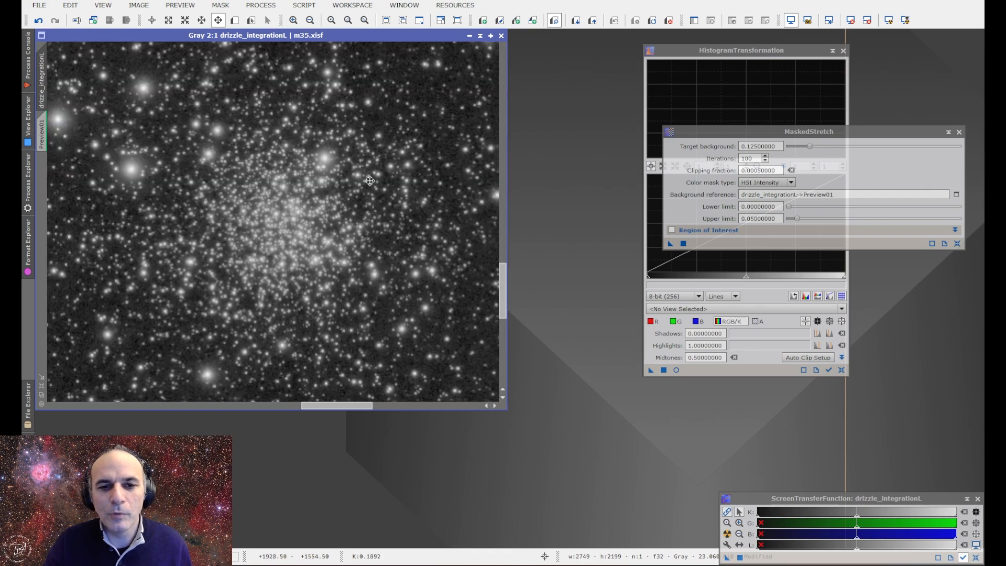
{"action": "scroll", "coordinate": [252, 288], "scroll_direction": "down", "scroll_amount": 1}
{"action": "left_click_drag", "start_coordinate": [154, 108], "coordinate": [363, 290]}
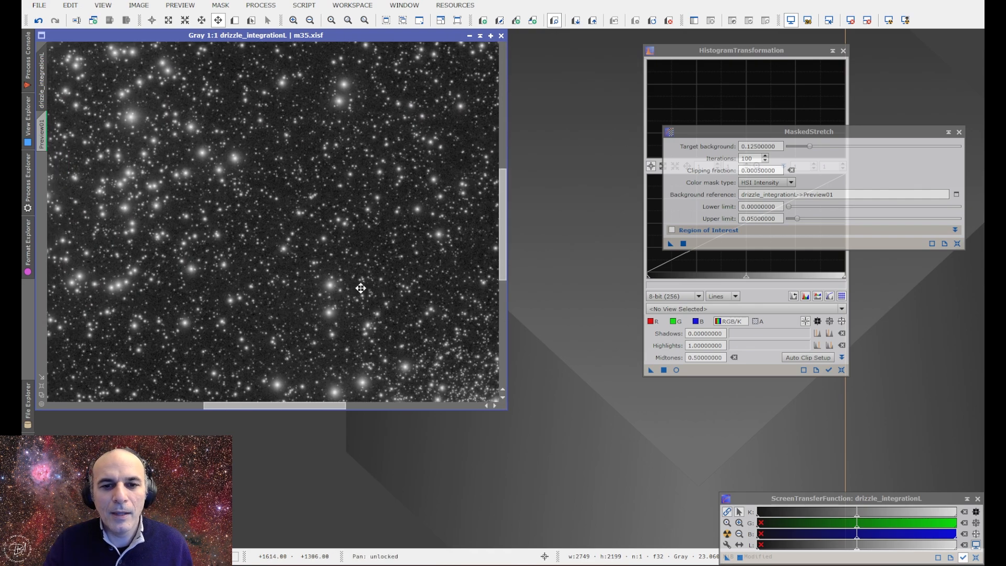
{"action": "left_click_drag", "start_coordinate": [237, 208], "coordinate": [379, 248]}
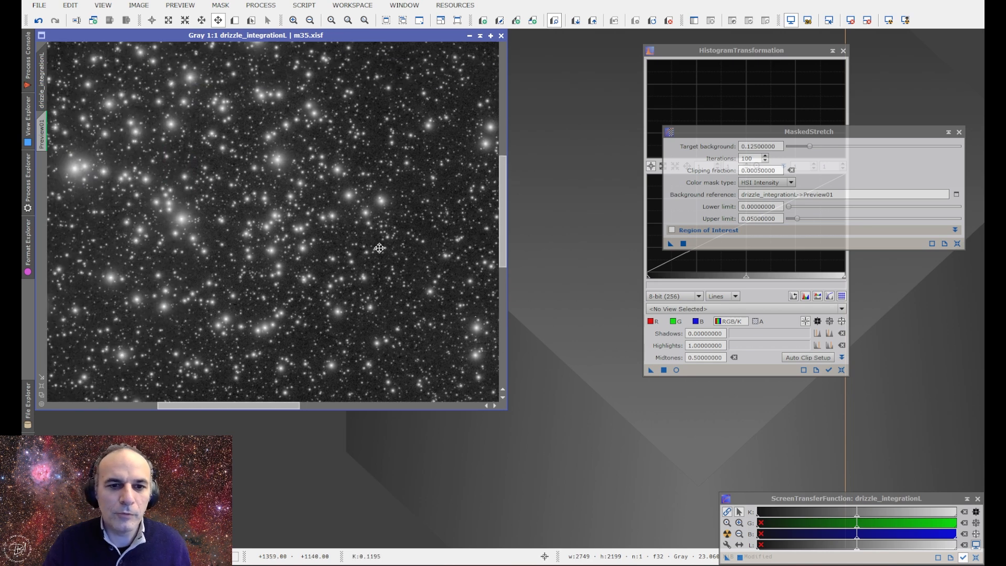
{"action": "scroll", "coordinate": [184, 166], "scroll_direction": "up", "scroll_amount": 1}
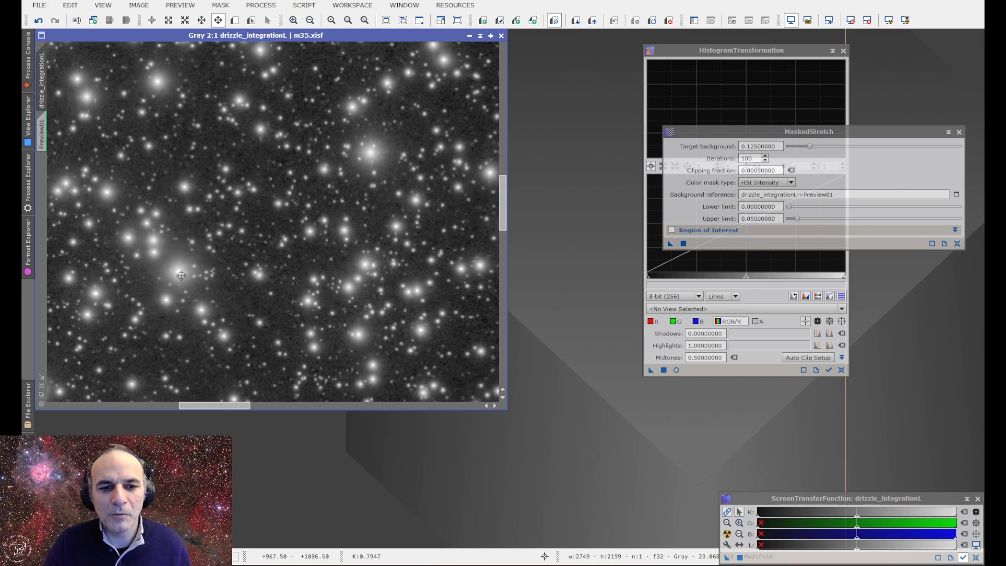
{"action": "scroll", "coordinate": [302, 244], "scroll_direction": "down", "scroll_amount": 1}
{"action": "scroll", "coordinate": [302, 244], "scroll_direction": "down", "scroll_amount": 2}
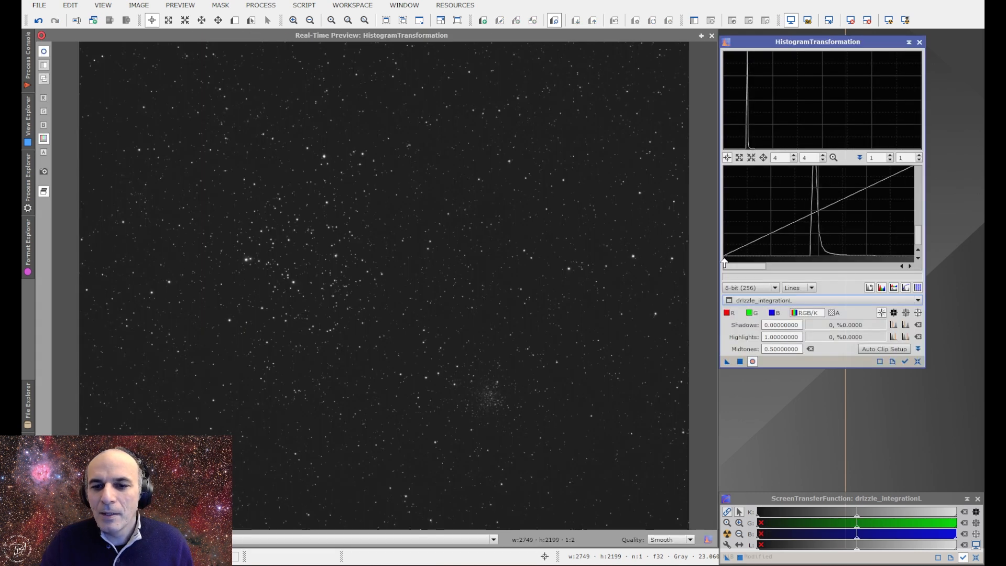
- Raise the HistogramTransformation shadows to 0.11323066, at the foot of the drizzle_integrationL histogram peak
{"action": "left_click_drag", "start_coordinate": [724, 261], "coordinate": [809, 260]}
{"action": "scroll", "coordinate": [777, 251], "scroll_direction": "up", "scroll_amount": 3}
{"action": "scroll", "coordinate": [745, 256], "scroll_direction": "down", "scroll_amount": 4}
{"action": "scroll", "coordinate": [829, 258], "scroll_direction": "down", "scroll_amount": 10}
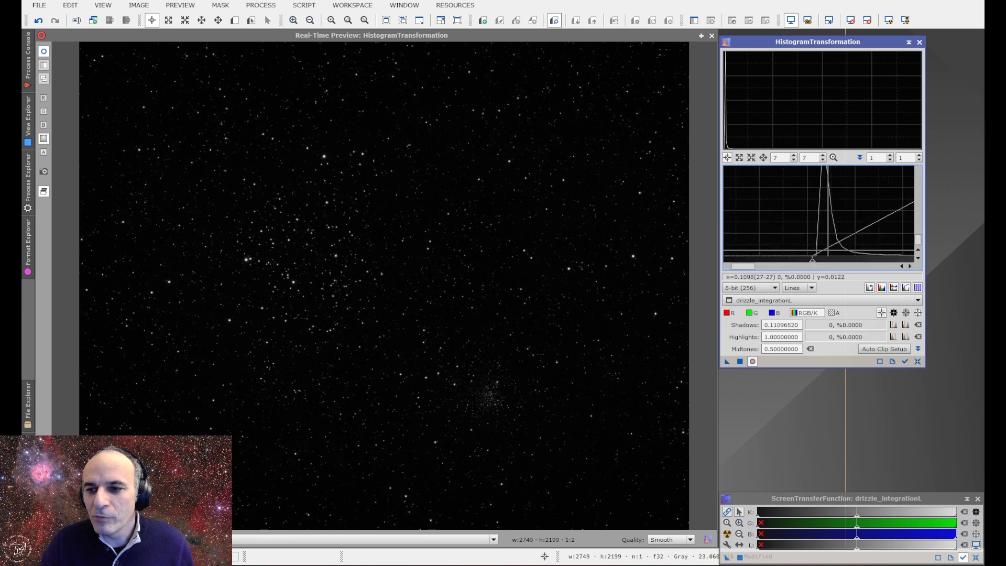
{"action": "left_click_drag", "start_coordinate": [839, 266], "coordinate": [845, 265]}
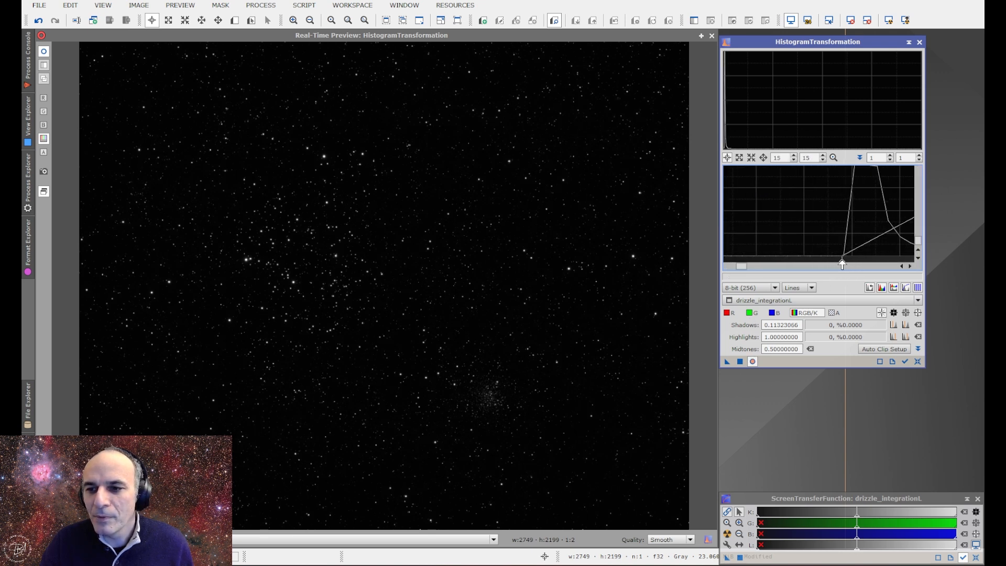
- Set the midtones to 0.04170129, then apply the stretch to drizzle_integrationL and reset the HistogramTransformation settings
{"action": "scroll", "coordinate": [817, 261], "scroll_direction": "up", "scroll_amount": 12}
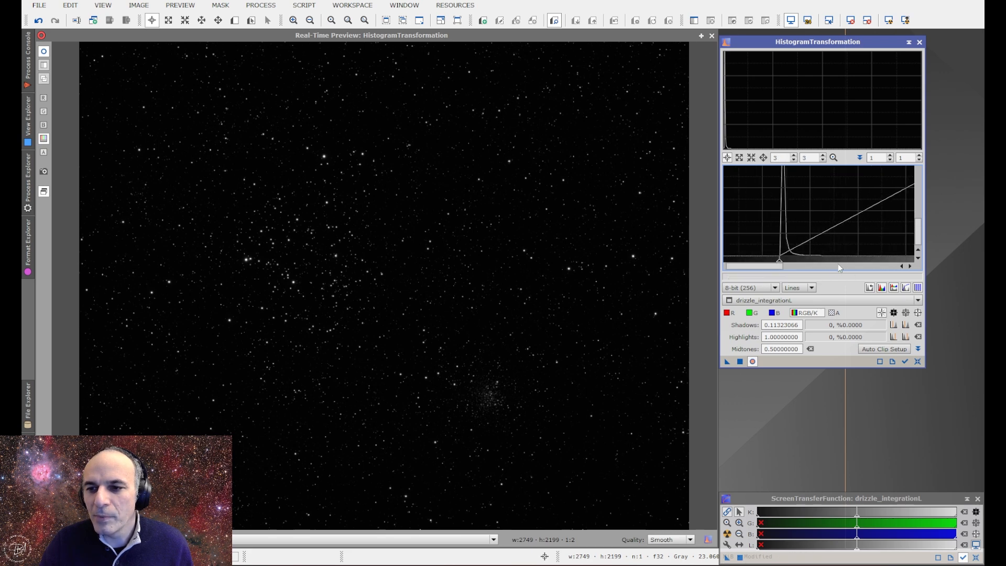
{"action": "scroll", "coordinate": [836, 267], "scroll_direction": "up", "scroll_amount": 2}
{"action": "left_click_drag", "start_coordinate": [835, 269], "coordinate": [755, 273]}
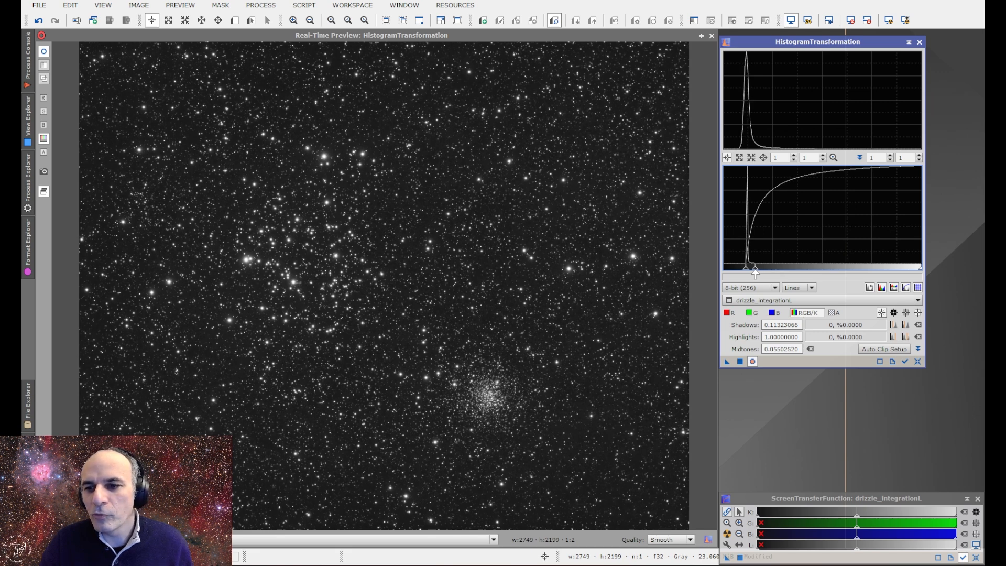
{"action": "scroll", "coordinate": [749, 265], "scroll_direction": "up", "scroll_amount": 2}
{"action": "scroll", "coordinate": [845, 262], "scroll_direction": "up", "scroll_amount": 2}
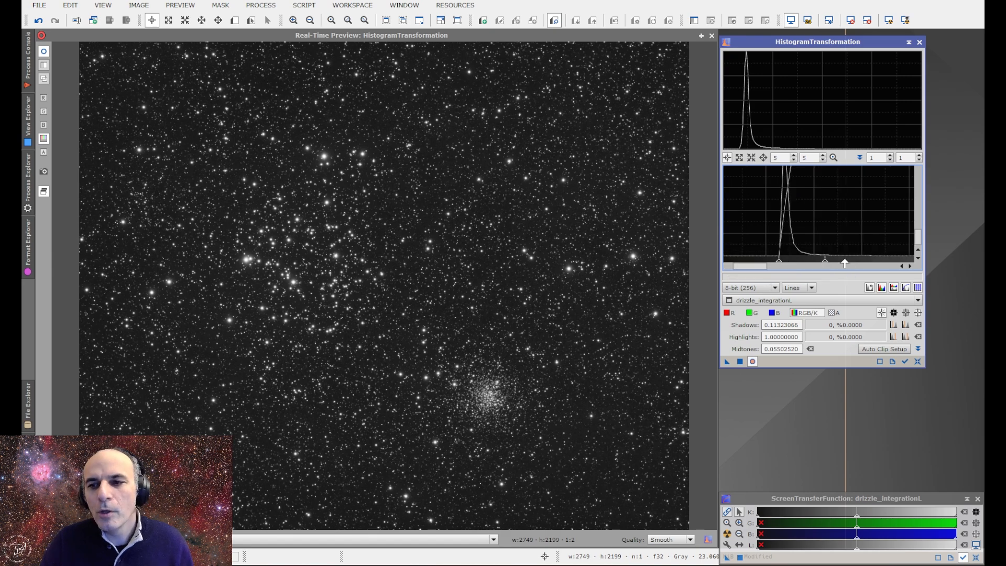
{"action": "left_click_drag", "start_coordinate": [826, 262], "coordinate": [813, 264]}
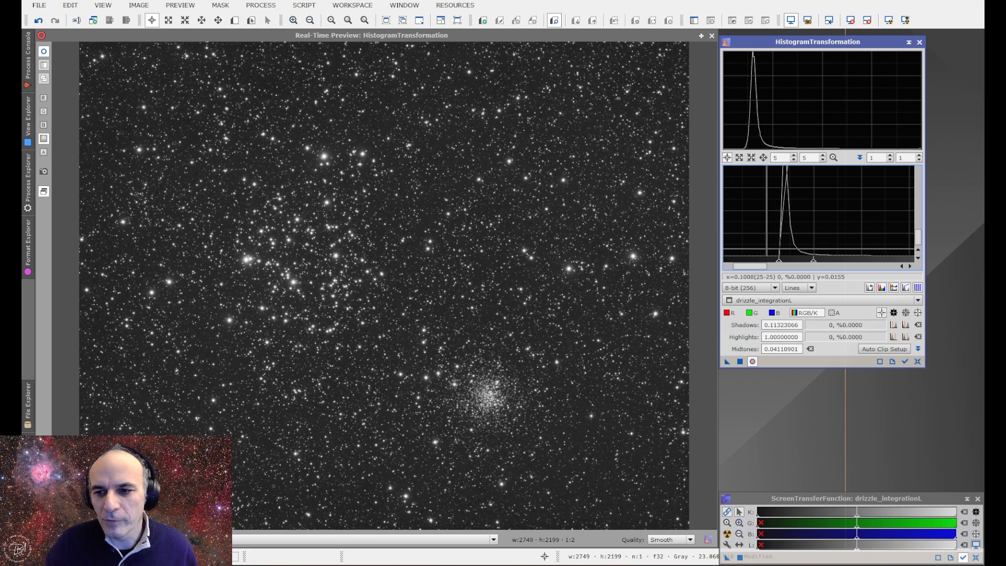
{"action": "left_click_drag", "start_coordinate": [814, 261], "coordinate": [814, 262]}
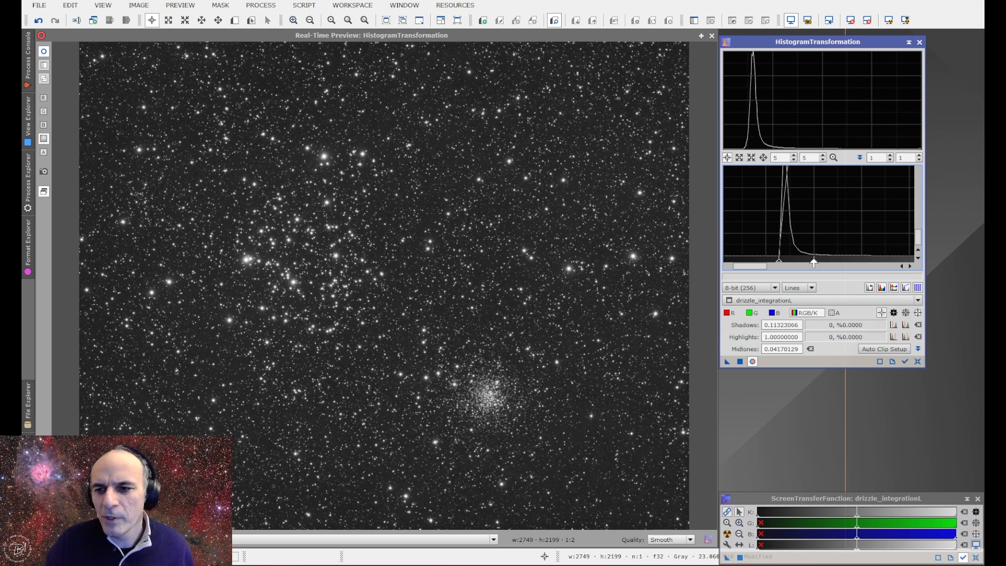
{"action": "mouse_move", "coordinate": [813, 263]}
{"action": "left_mouse_down"}
{"action": "mouse_move", "coordinate": [800, 263]}
{"action": "mouse_move", "coordinate": [816, 261]}
{"action": "left_mouse_up"}
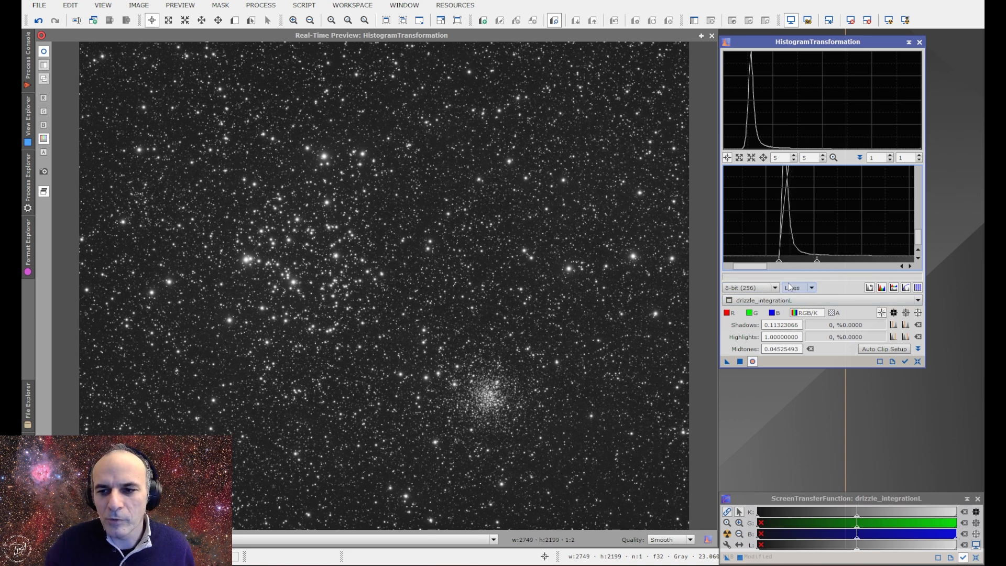
{"action": "left_click_drag", "start_coordinate": [819, 261], "coordinate": [814, 262]}
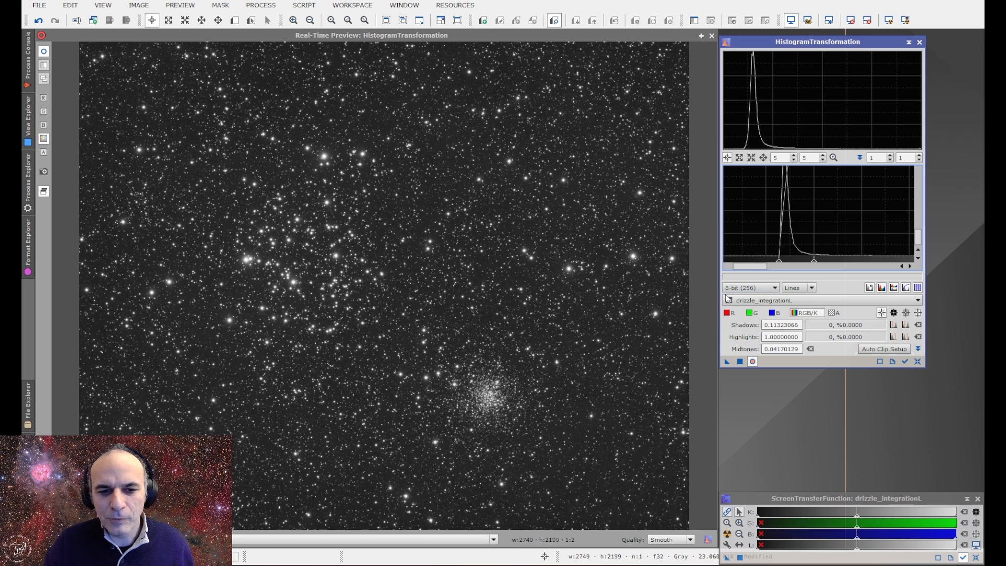
{"action": "left_click", "coordinate": [740, 362]}
{"action": "left_click", "coordinate": [916, 361]}
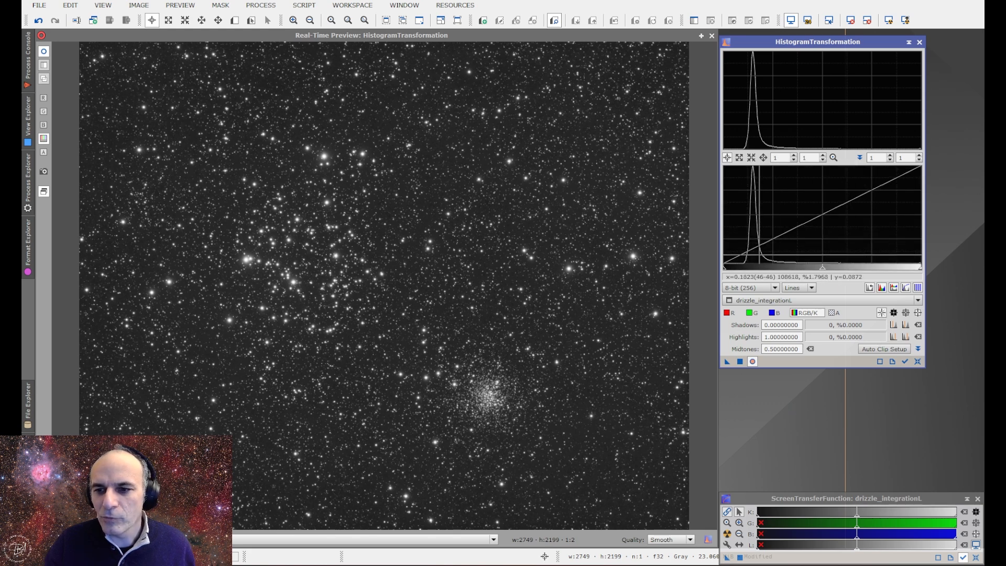
- Try a second stretch with midtones at 0.44312503 and shadows at 0.06217163, and close HistogramTransformation without applying it
{"action": "scroll", "coordinate": [746, 252], "scroll_direction": "up", "scroll_amount": 3}
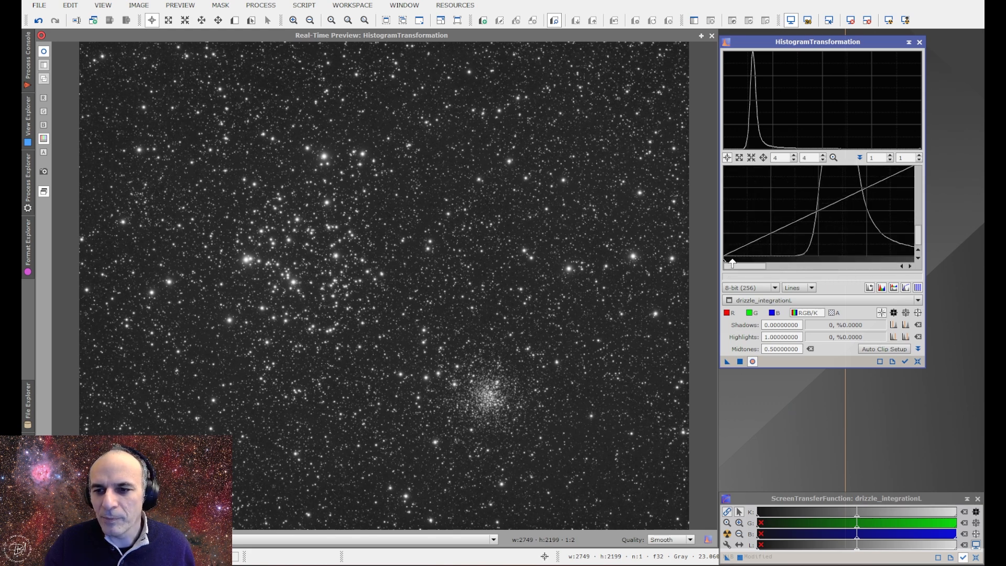
{"action": "left_click_drag", "start_coordinate": [724, 260], "coordinate": [758, 261]}
{"action": "scroll", "coordinate": [781, 245], "scroll_direction": "up", "scroll_amount": 3}
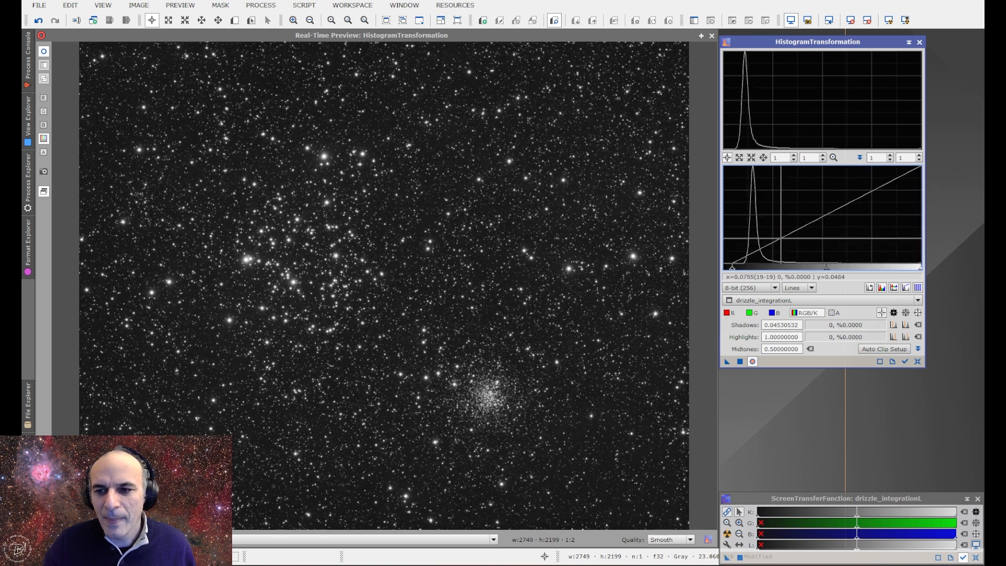
{"action": "left_click_drag", "start_coordinate": [826, 267], "coordinate": [816, 269]}
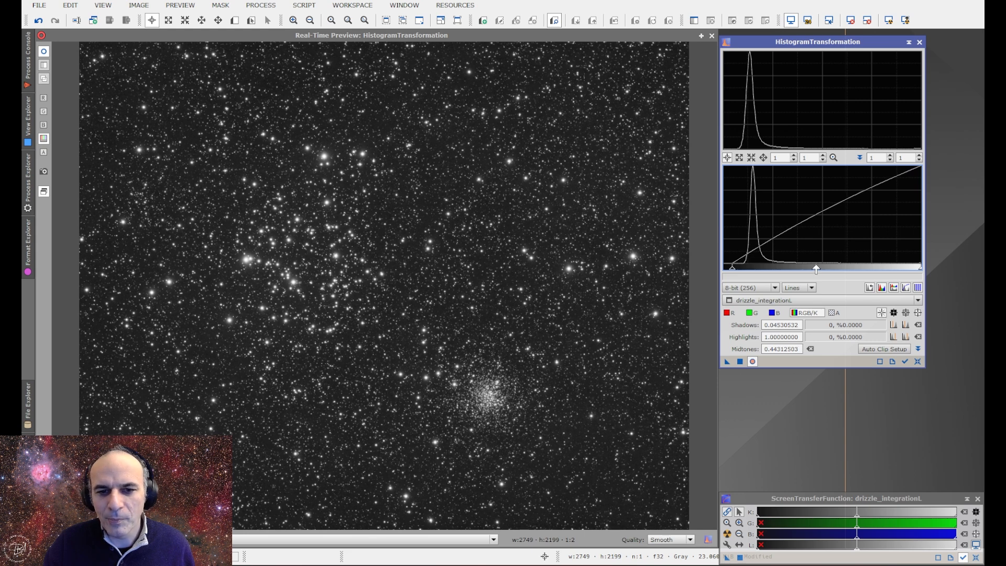
{"action": "scroll", "coordinate": [765, 252], "scroll_direction": "up", "scroll_amount": 2}
{"action": "left_click_drag", "start_coordinate": [761, 265], "coordinate": [758, 262]}
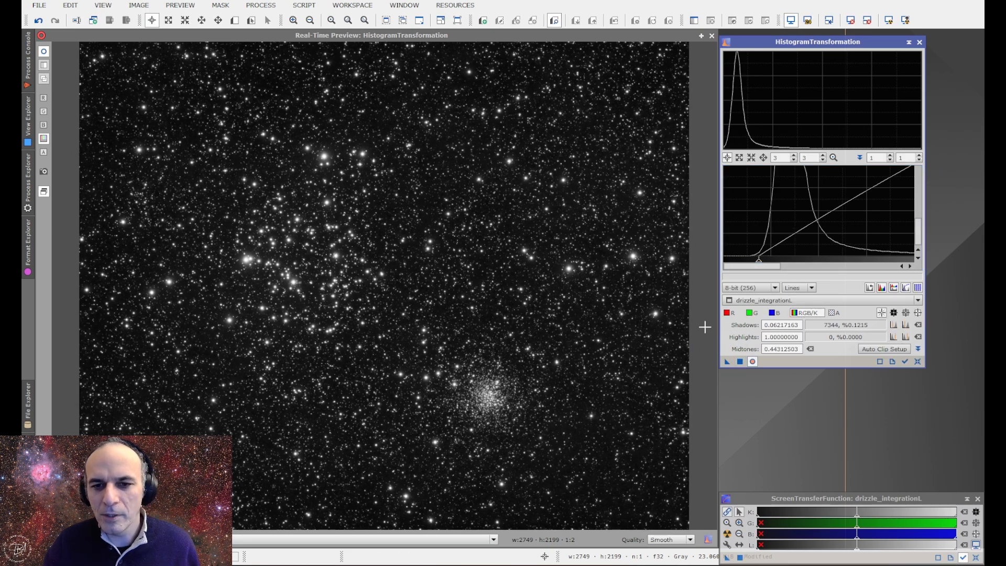
{"action": "left_click", "coordinate": [920, 42]}
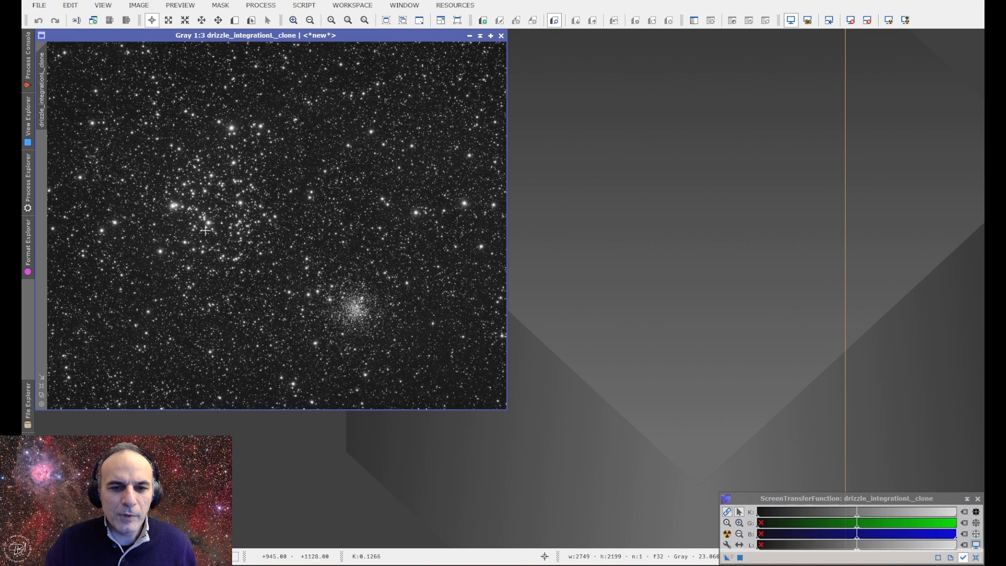
- Examine the bright stars and the compact cluster in the stretched drizzle_integrationL_clone image up close
{"action": "left_click", "coordinate": [218, 20]}
{"action": "scroll", "coordinate": [199, 190], "scroll_direction": "up", "scroll_amount": 1}
{"action": "scroll", "coordinate": [199, 190], "scroll_direction": "up", "scroll_amount": 1}
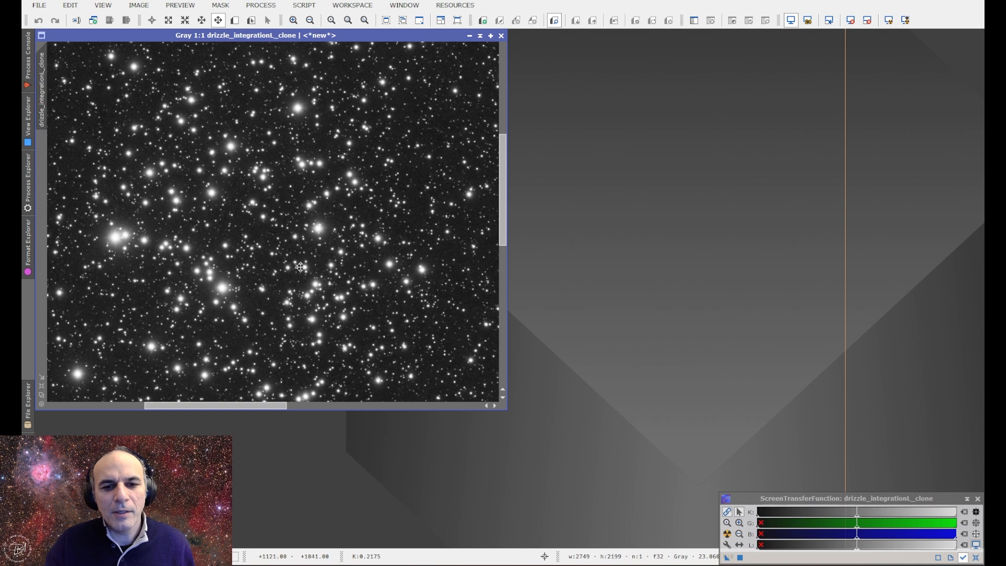
{"action": "scroll", "coordinate": [300, 273], "scroll_direction": "down", "scroll_amount": 1}
{"action": "scroll", "coordinate": [298, 247], "scroll_direction": "down", "scroll_amount": 1}
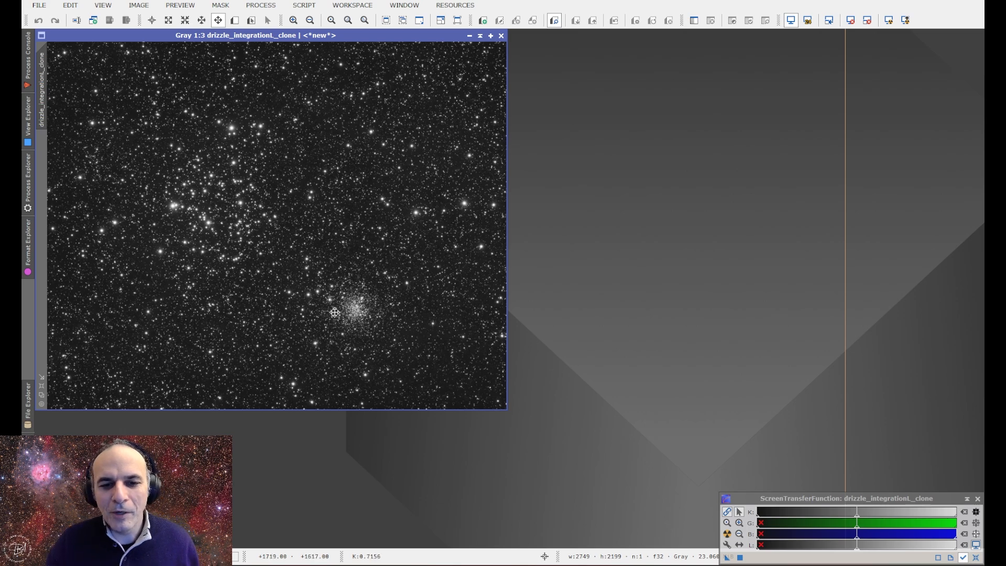
{"action": "scroll", "coordinate": [351, 311], "scroll_direction": "up", "scroll_amount": 3}
{"action": "scroll", "coordinate": [351, 310], "scroll_direction": "down", "scroll_amount": 2}
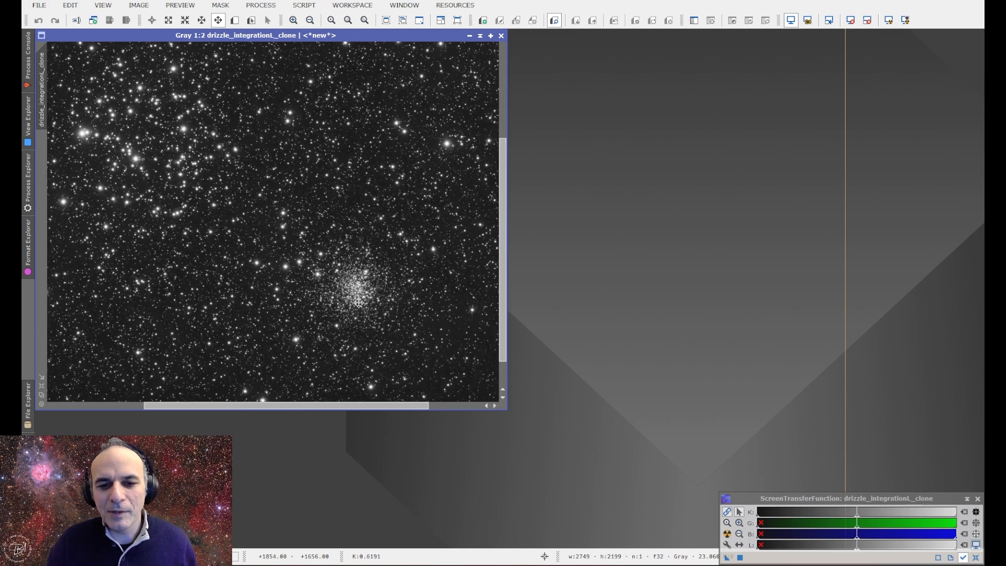
{"action": "left_click_drag", "start_coordinate": [352, 297], "coordinate": [296, 257]}
{"action": "scroll", "coordinate": [295, 257], "scroll_direction": "up", "scroll_amount": 1}
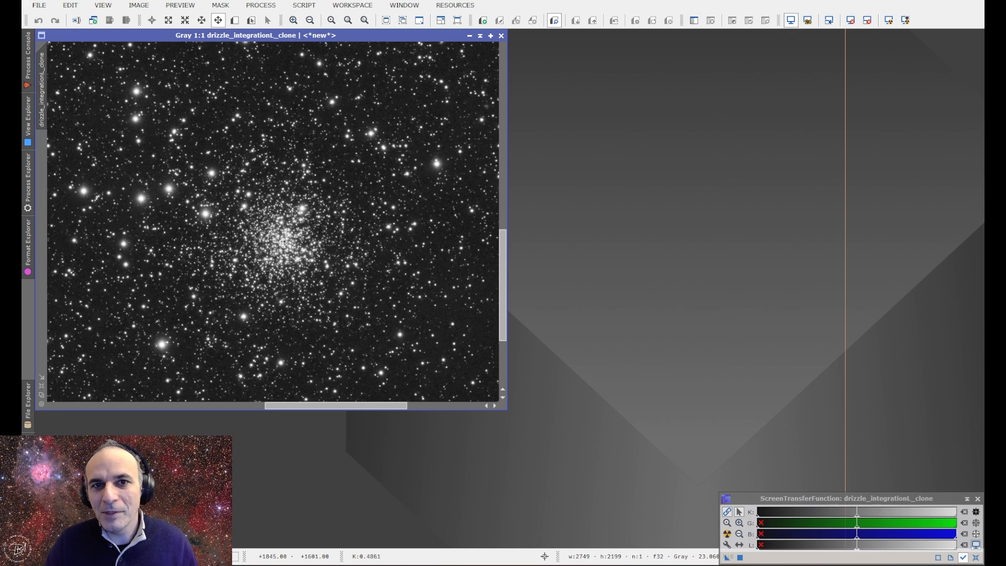
- Compare the large open cluster's bright stars in drizzle_integrationL_clone at full resolution and in the whole-field view
{"action": "scroll", "coordinate": [270, 227], "scroll_direction": "down", "scroll_amount": 2}
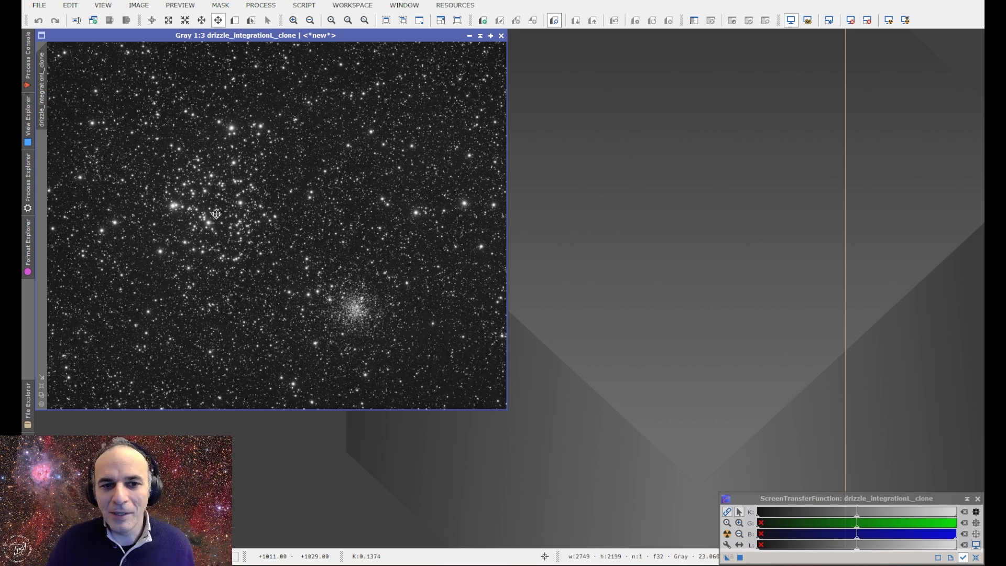
{"action": "scroll", "coordinate": [217, 207], "scroll_direction": "up", "scroll_amount": 1}
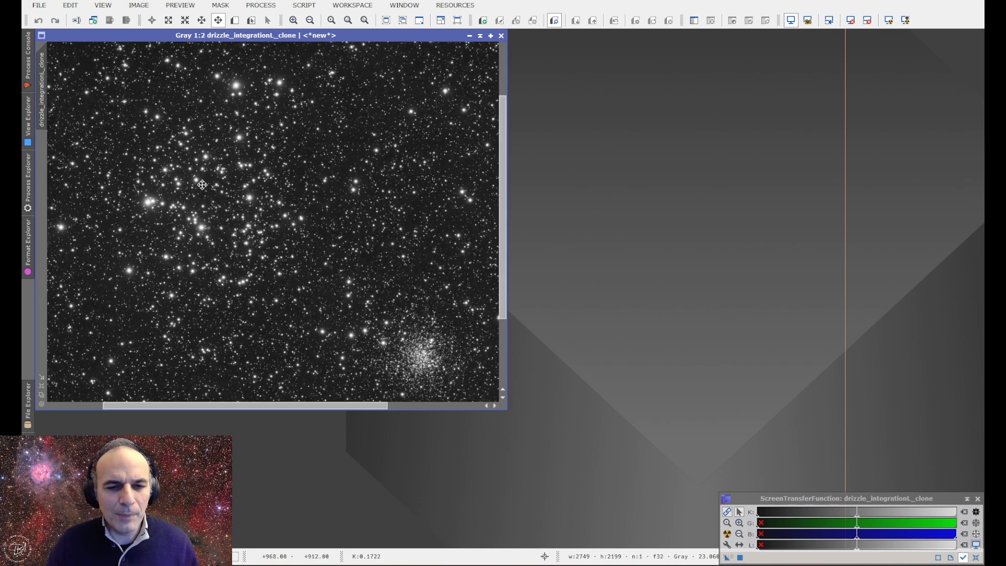
{"action": "scroll", "coordinate": [203, 185], "scroll_direction": "up", "scroll_amount": 1}
{"action": "left_click_drag", "start_coordinate": [204, 184], "coordinate": [243, 184]}
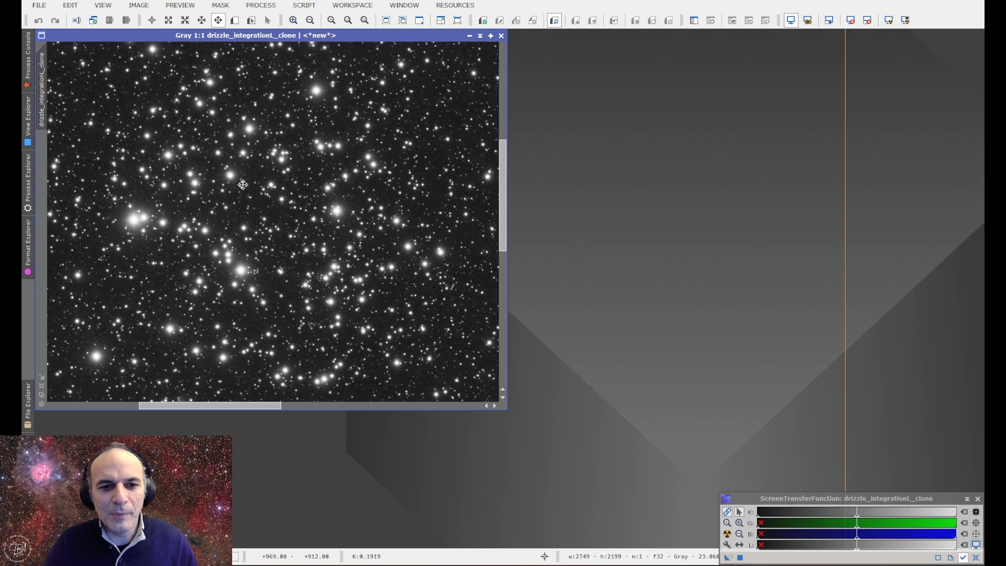
{"action": "left_click_drag", "start_coordinate": [243, 184], "coordinate": [241, 177]}
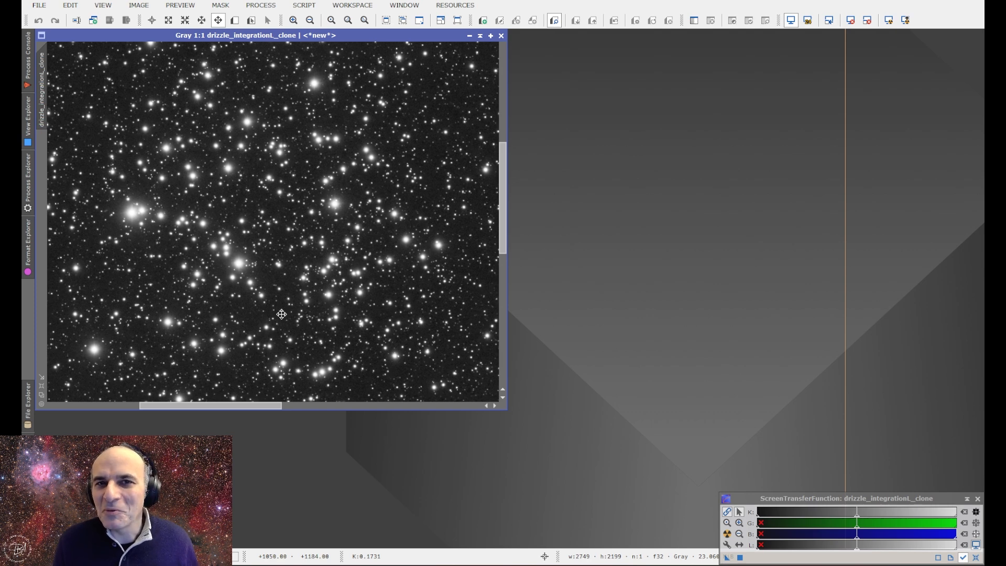
{"action": "scroll", "coordinate": [333, 259], "scroll_direction": "down", "scroll_amount": 1}
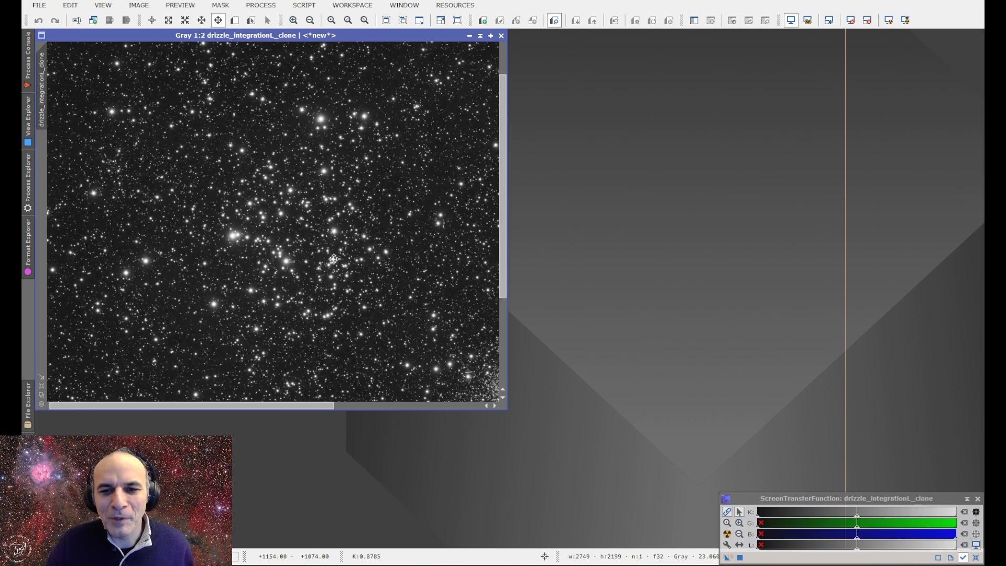
{"action": "scroll", "coordinate": [333, 258], "scroll_direction": "down", "scroll_amount": 1}
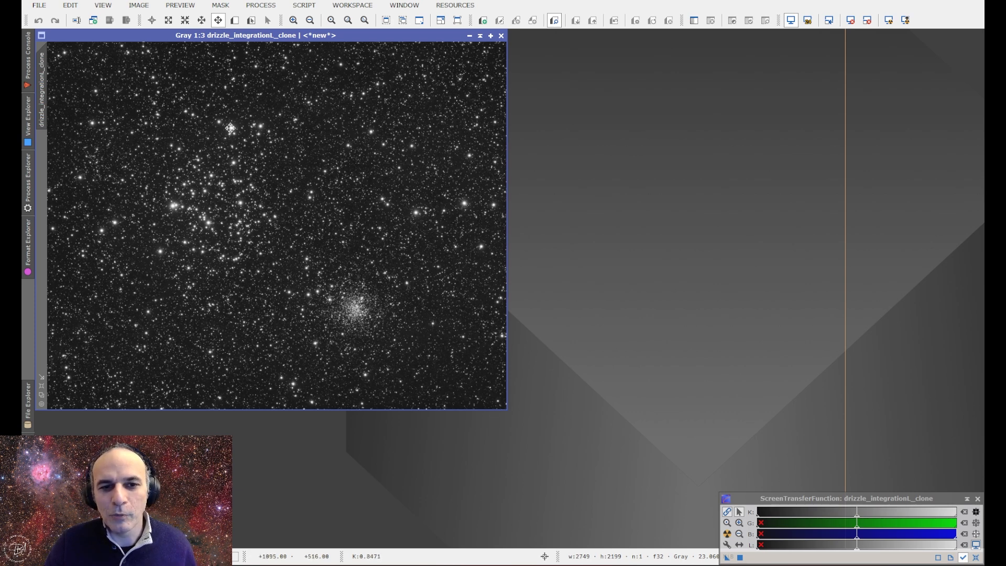
- Inspect the compact cluster in drizzle_integrationL_clone at 1:1 and return to the whole-field view
{"action": "scroll", "coordinate": [351, 327], "scroll_direction": "up", "scroll_amount": 3}
{"action": "scroll", "coordinate": [359, 318], "scroll_direction": "down", "scroll_amount": 1}
{"action": "left_click_drag", "start_coordinate": [359, 317], "coordinate": [303, 253]}
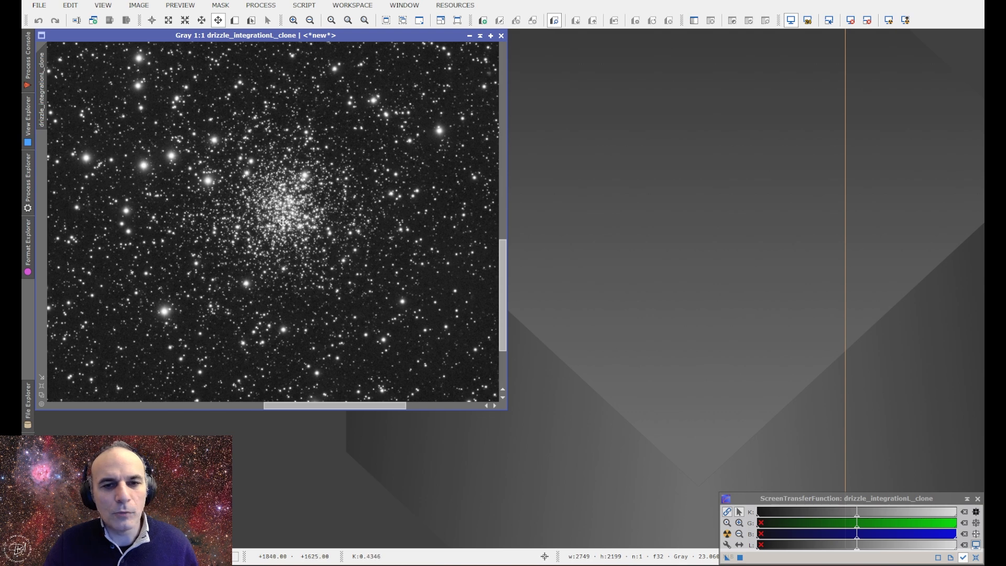
{"action": "scroll", "coordinate": [282, 222], "scroll_direction": "down", "scroll_amount": 2}
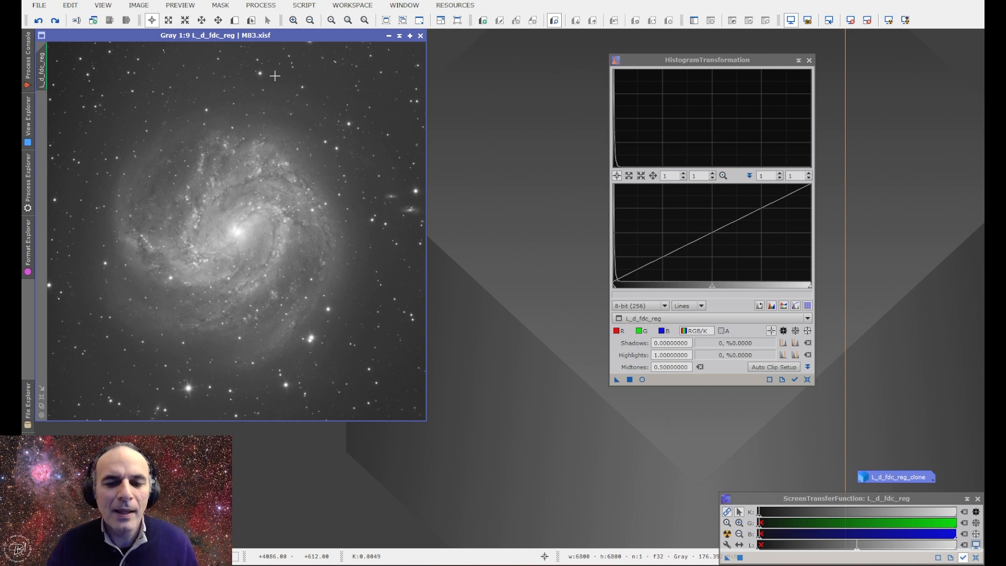
- Remove the screen stretch from L_d_fdc_reg and redo its recorded processing one state at a time up to m83
{"action": "left_click", "coordinate": [850, 21]}
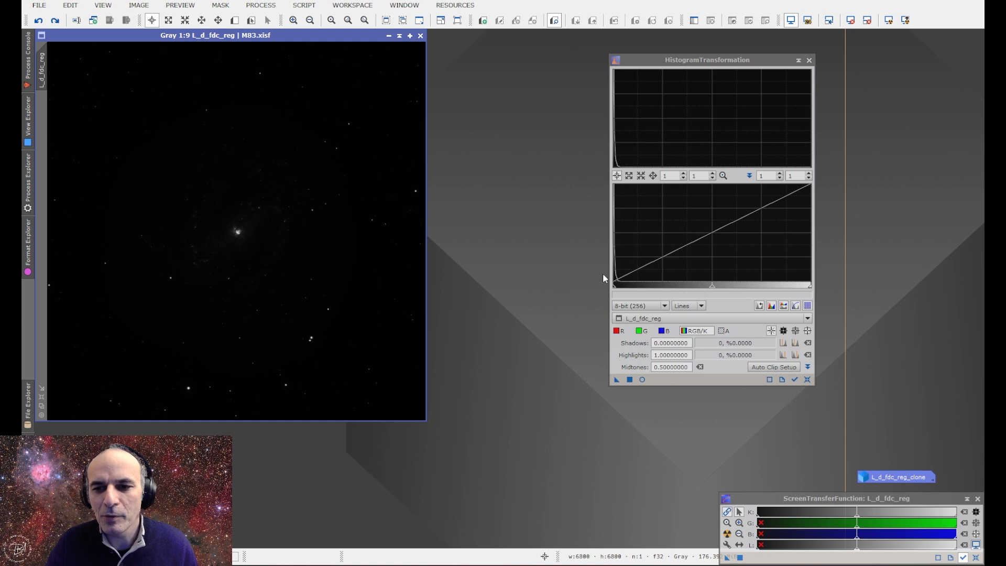
{"action": "left_click", "coordinate": [55, 21]}
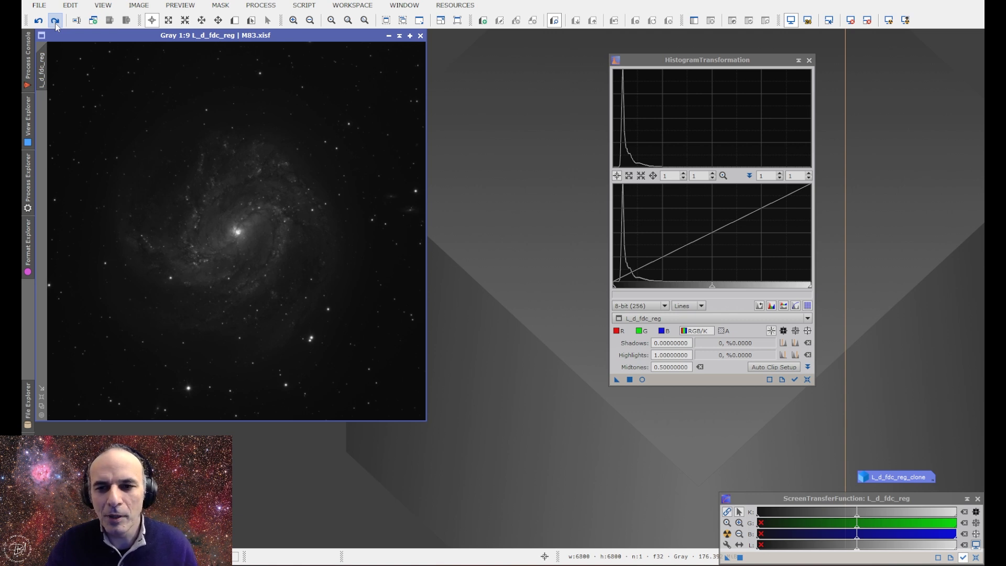
{"action": "left_click", "coordinate": [55, 21]}
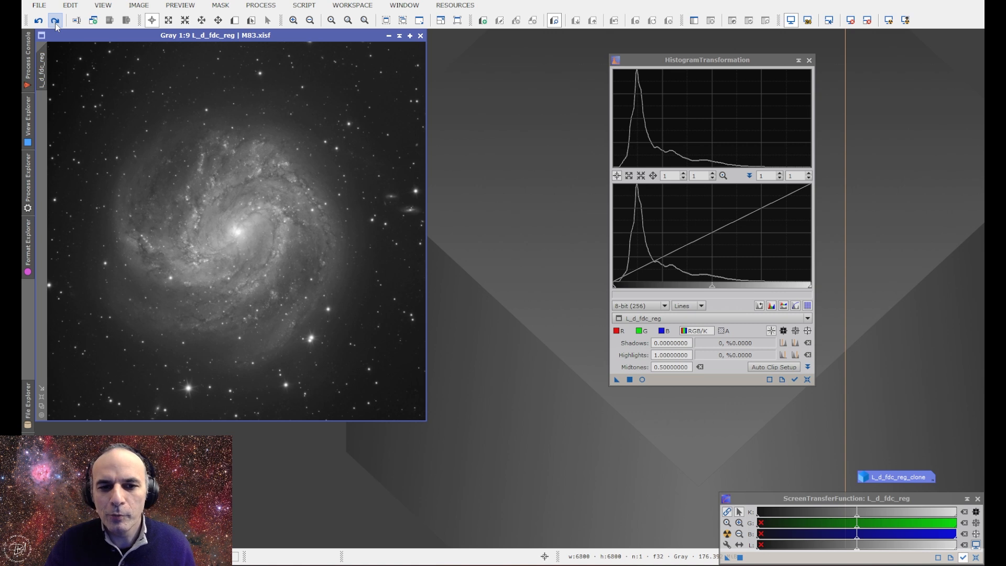
{"action": "left_click", "coordinate": [55, 23]}
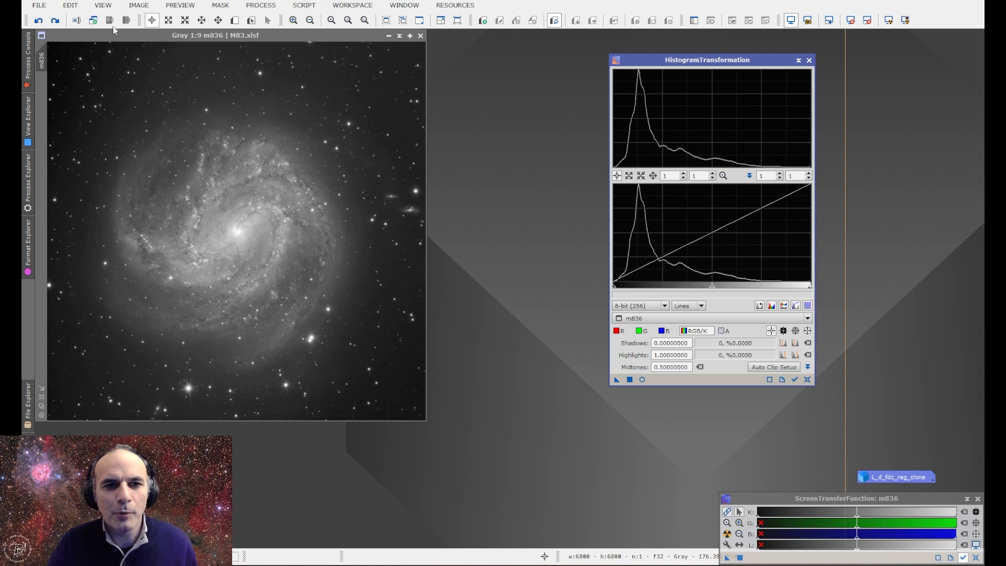
{"action": "left_click", "coordinate": [55, 20]}
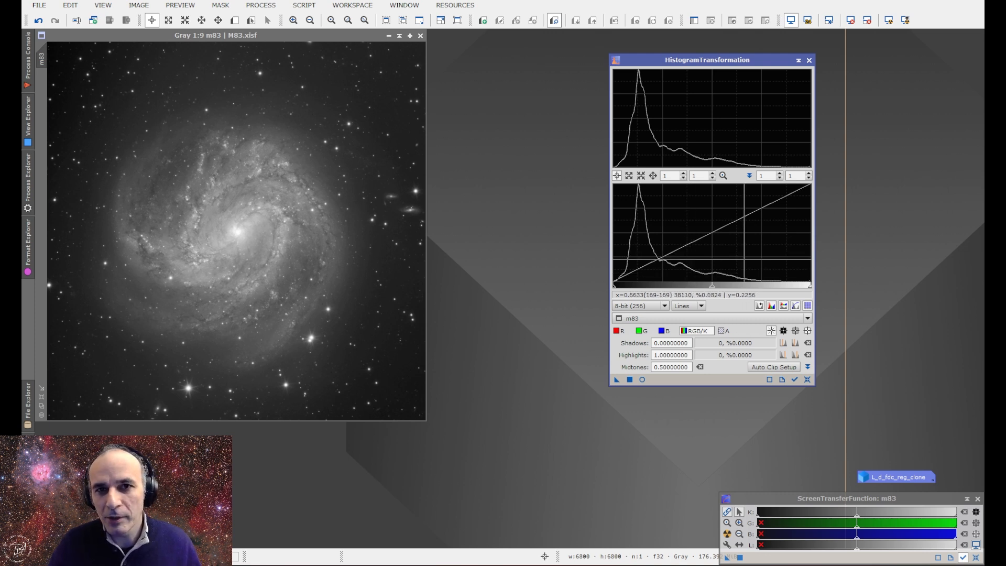
- Close HistogramTransformation and restore L_d_fdc_reg_clone beside m83 at the same 1:9 zoom
{"action": "left_click", "coordinate": [809, 60]}
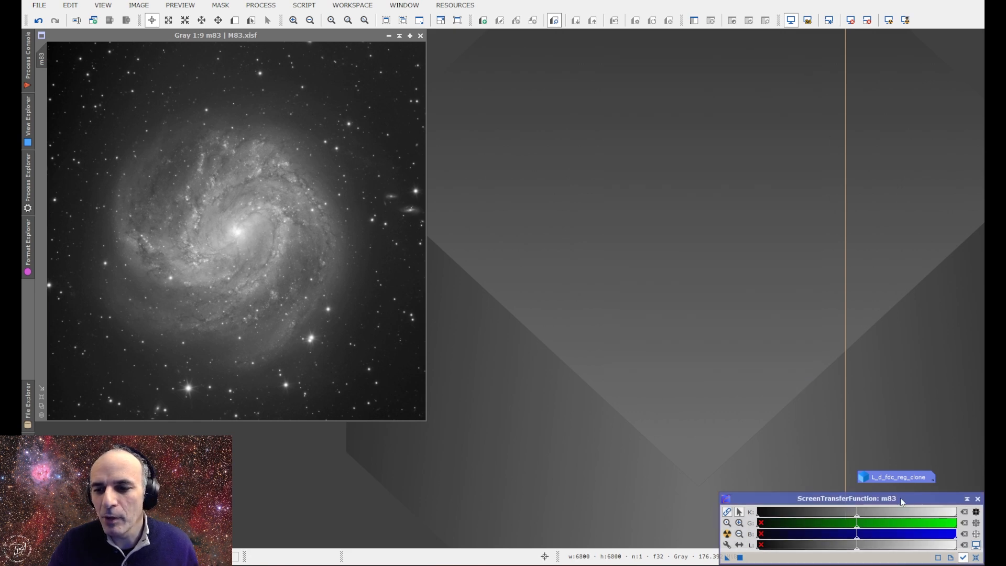
{"action": "double_click", "coordinate": [898, 476]}
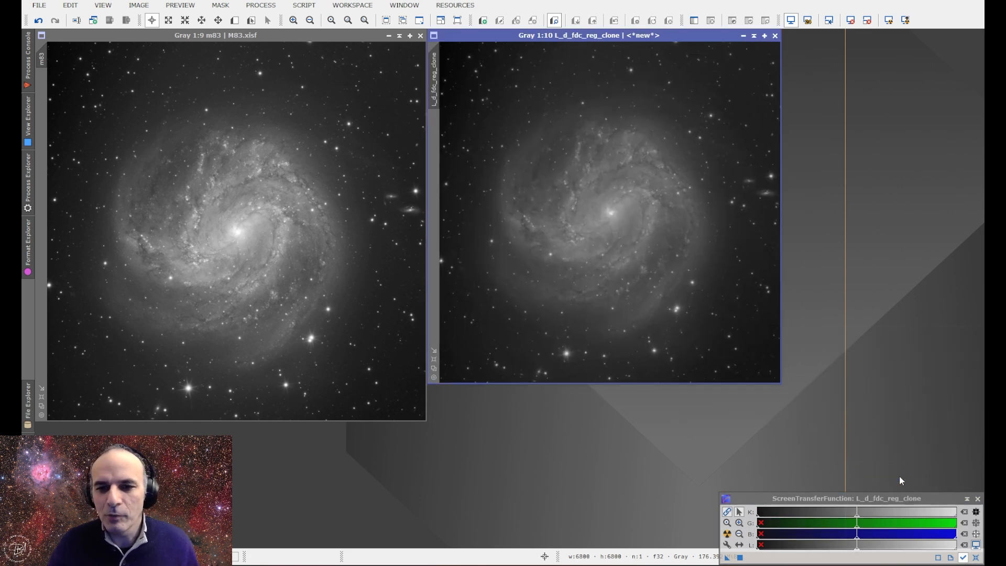
{"action": "left_click", "coordinate": [434, 351]}
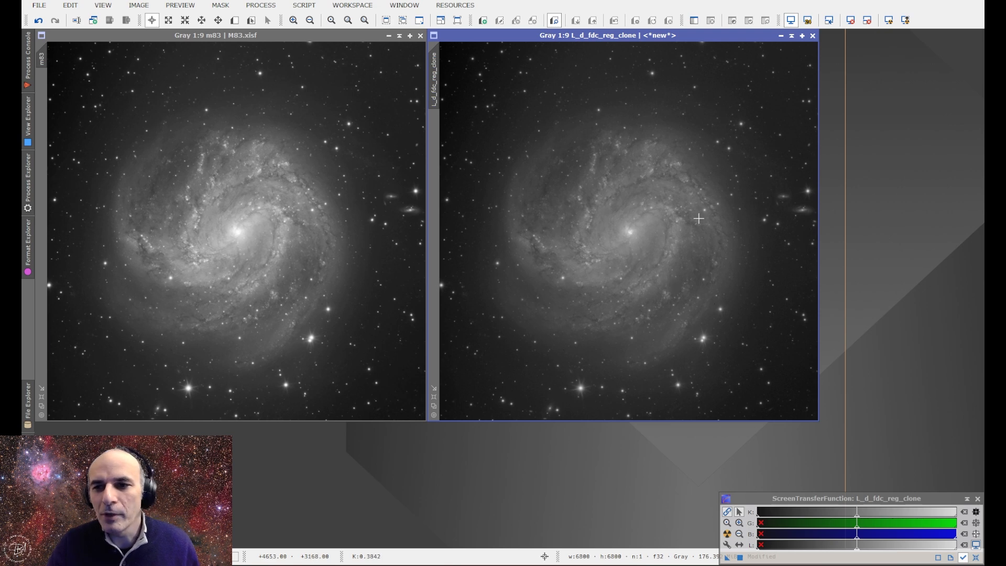
- Inspect the spiral arm and bright stars in L_d_fdc_reg_clone up close, and close that image without saving
{"action": "scroll", "coordinate": [713, 362], "scroll_direction": "up", "scroll_amount": 3}
{"action": "scroll", "coordinate": [710, 356], "scroll_direction": "up", "scroll_amount": 3}
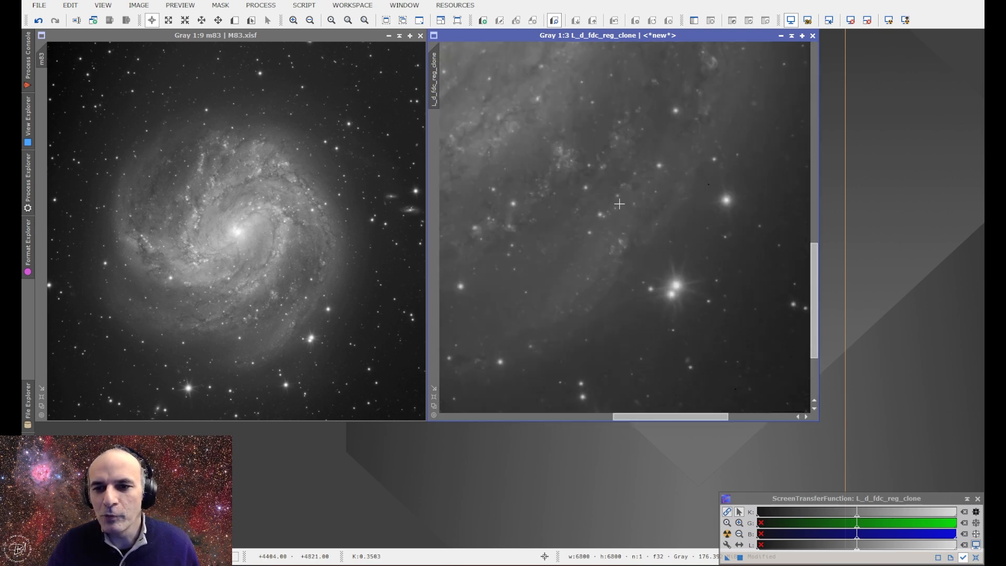
{"action": "scroll", "coordinate": [598, 192], "scroll_direction": "down", "scroll_amount": 6}
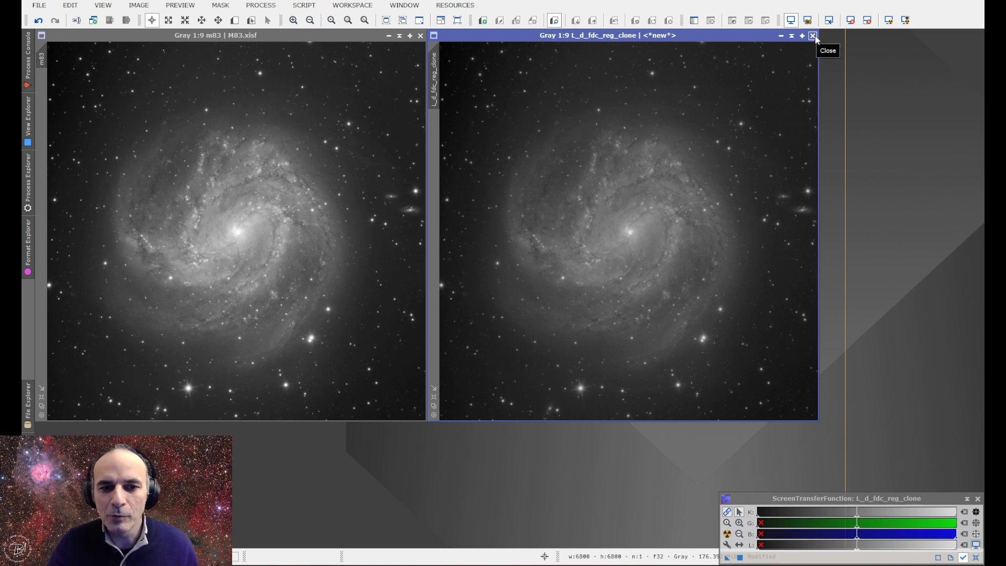
{"action": "left_click", "coordinate": [812, 36]}
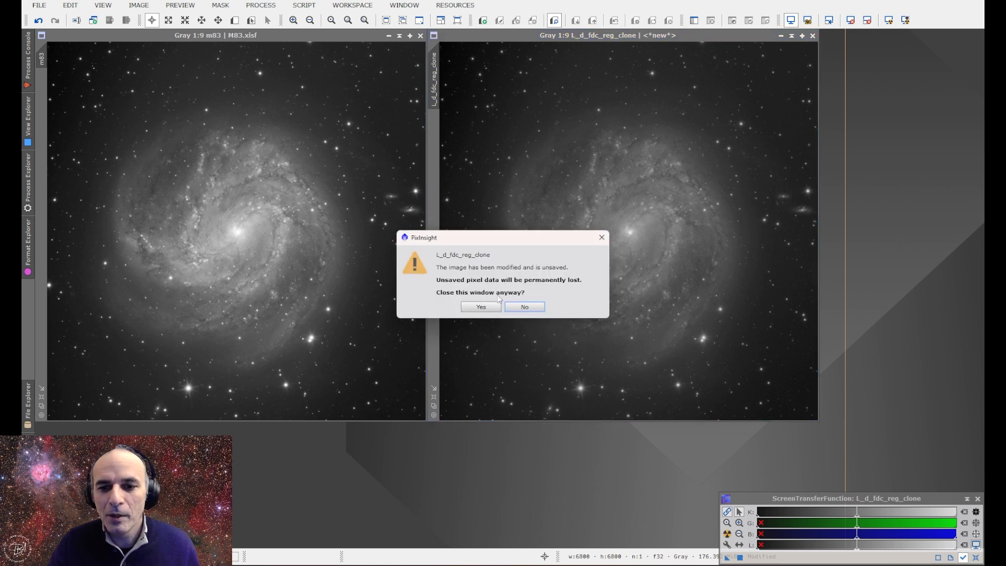
{"action": "left_click", "coordinate": [476, 306]}
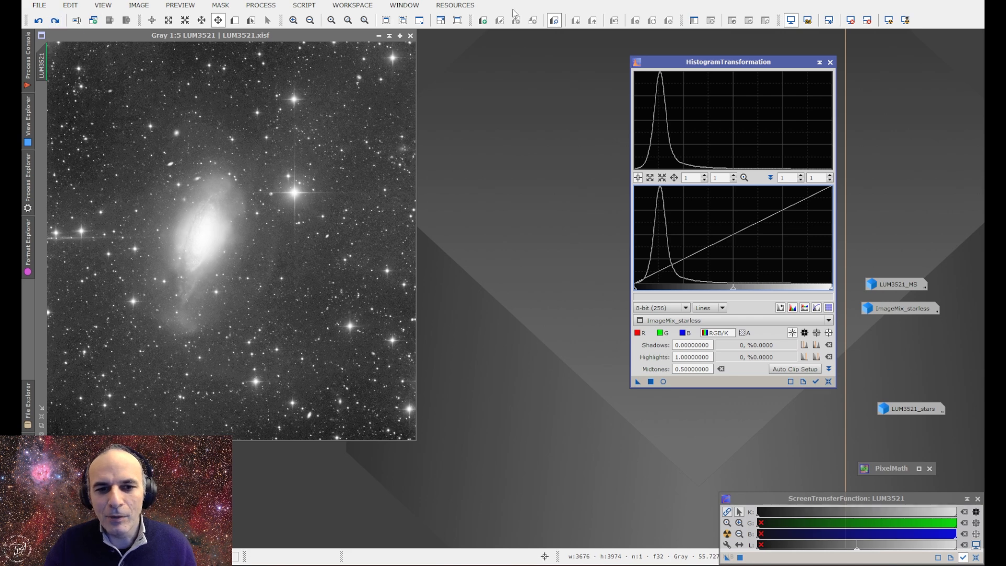
- Remove the screen stretch from LUM3521 and select LUM3521 as the image shown in HistogramTransformation
{"action": "left_click", "coordinate": [851, 20]}
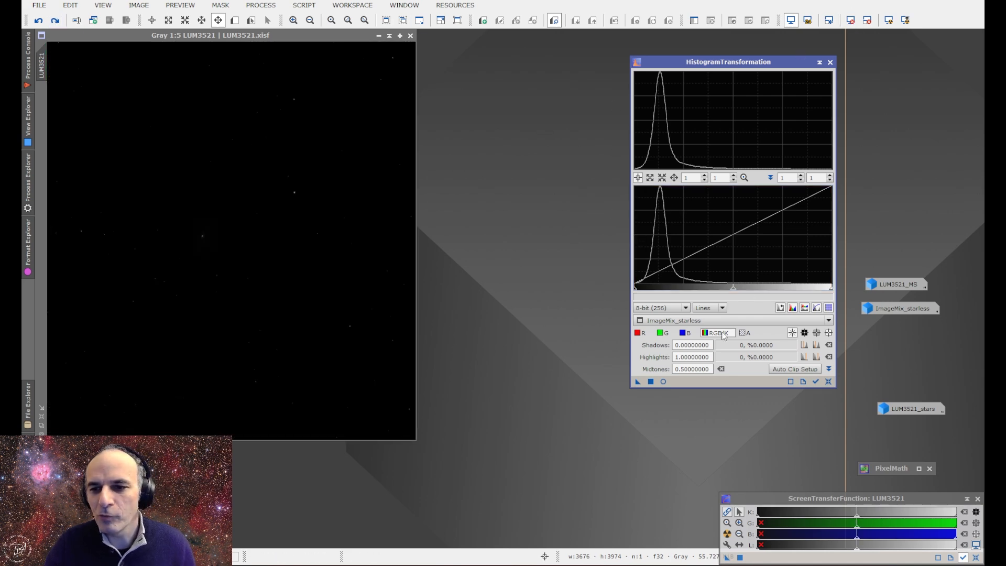
{"action": "left_click", "coordinate": [700, 320]}
{"action": "left_click", "coordinate": [681, 347]}
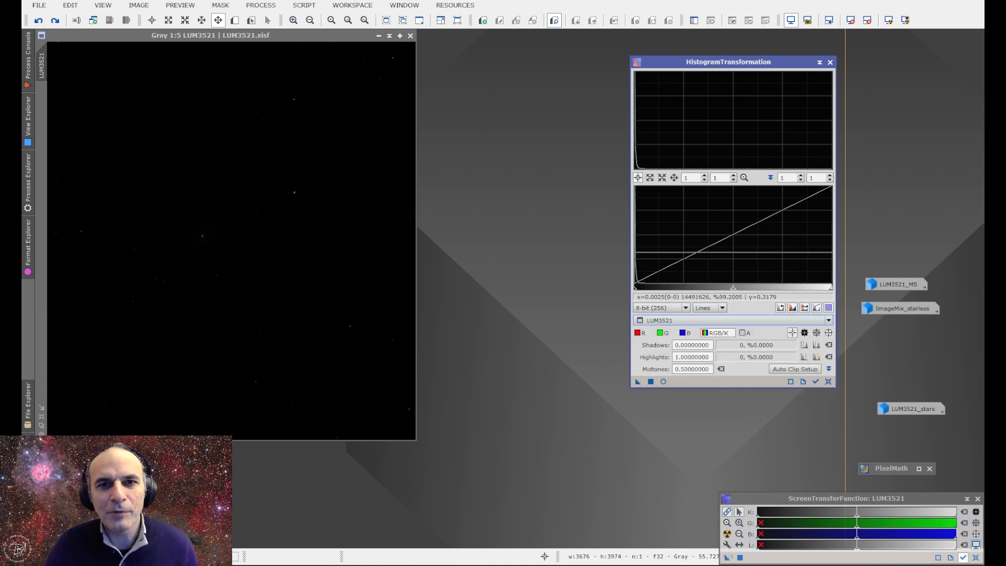
- Examine the dark end of LUM3521's linear histogram at high magnification and return to the full histogram
{"action": "scroll", "coordinate": [637, 252], "scroll_direction": "up", "scroll_amount": 5}
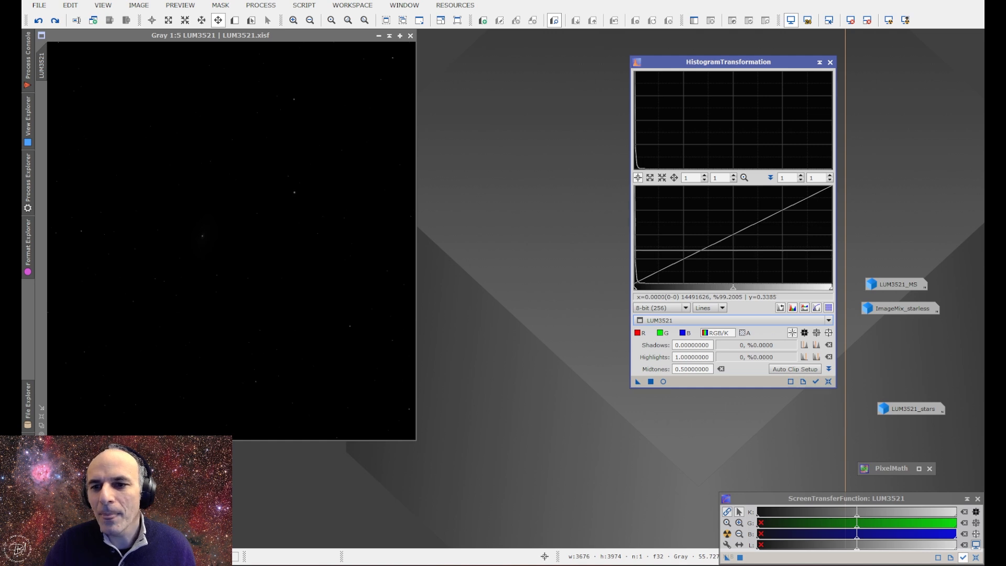
{"action": "scroll", "coordinate": [639, 254], "scroll_direction": "up", "scroll_amount": 4}
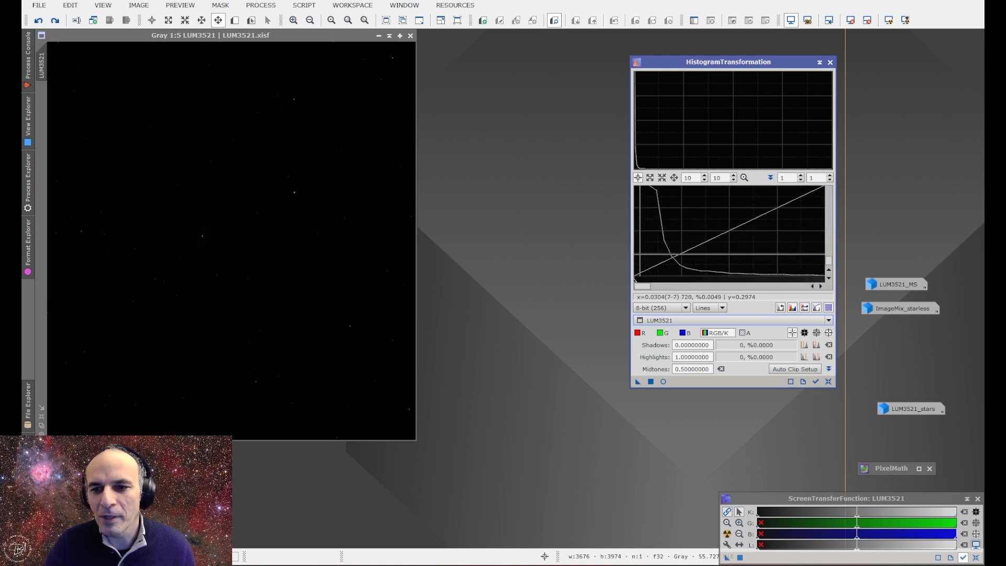
{"action": "scroll", "coordinate": [654, 257], "scroll_direction": "down", "scroll_amount": 7}
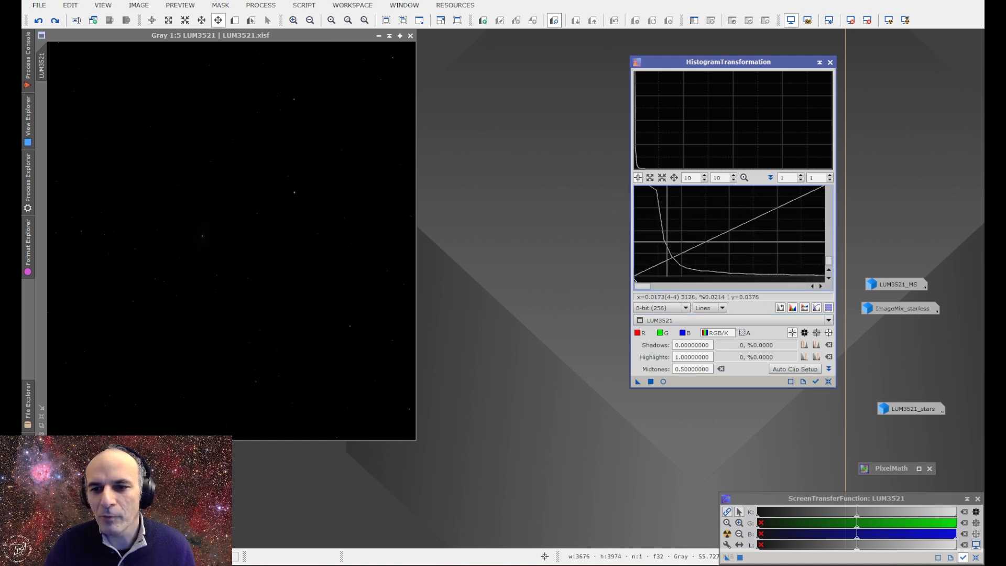
{"action": "scroll", "coordinate": [635, 273], "scroll_direction": "down", "scroll_amount": 2}
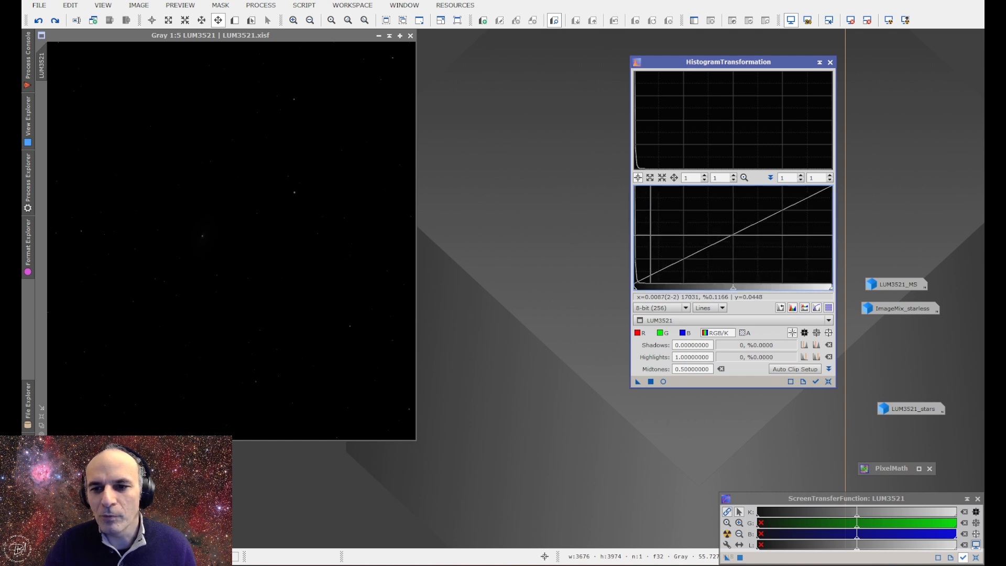
{"action": "scroll", "coordinate": [636, 283], "scroll_direction": "up", "scroll_amount": 20}
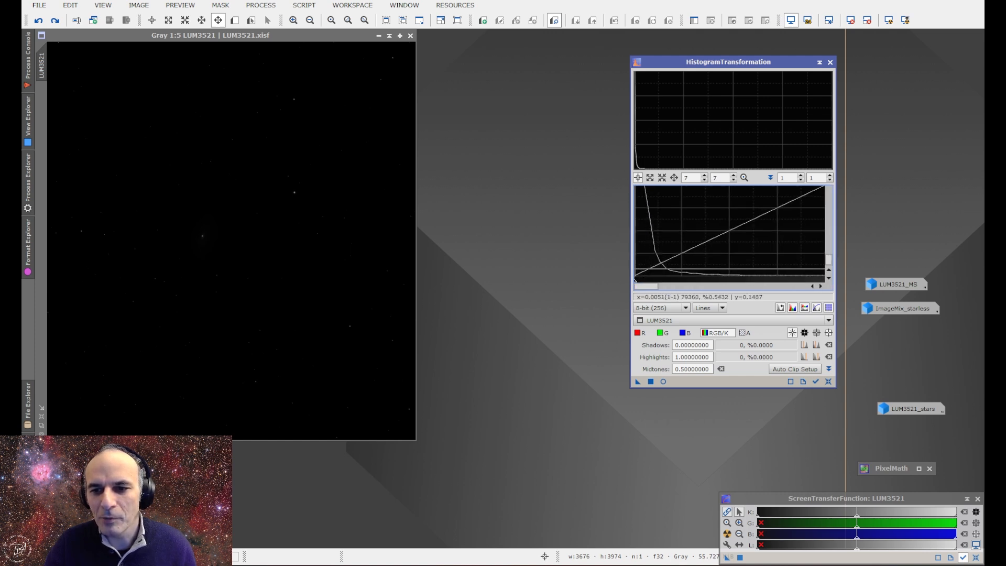
{"action": "scroll", "coordinate": [636, 280], "scroll_direction": "down", "scroll_amount": 20}
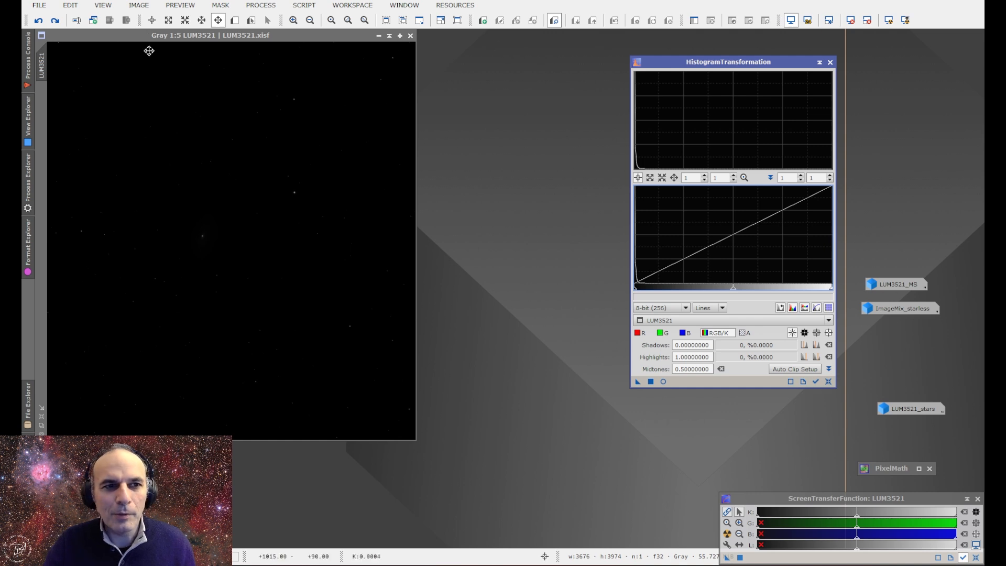
- Redo LUM3521's first stretch and compare its magnified histogram with the linear state by undoing and redoing the stretch
{"action": "left_click", "coordinate": [56, 21]}
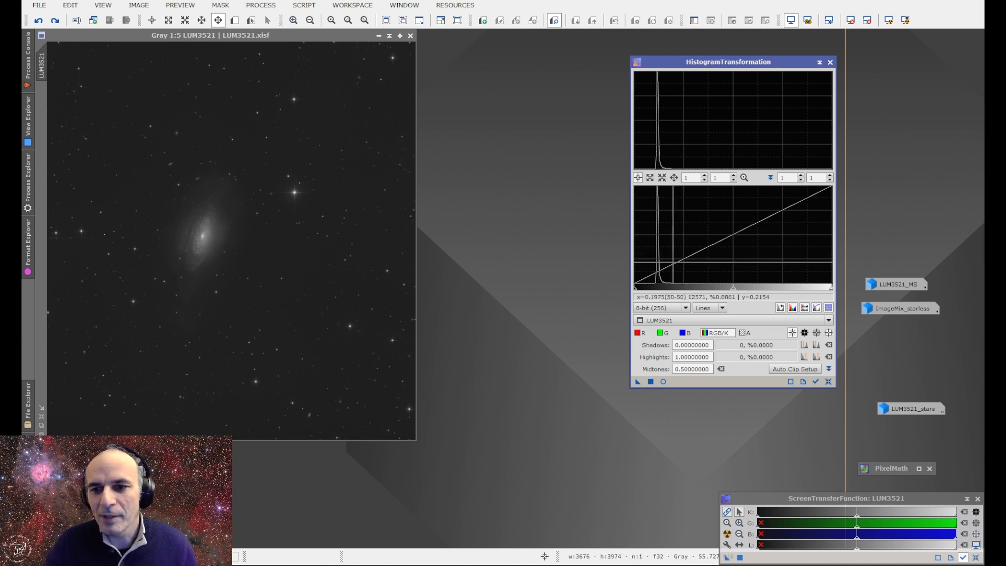
{"action": "scroll", "coordinate": [666, 260], "scroll_direction": "up", "scroll_amount": 4}
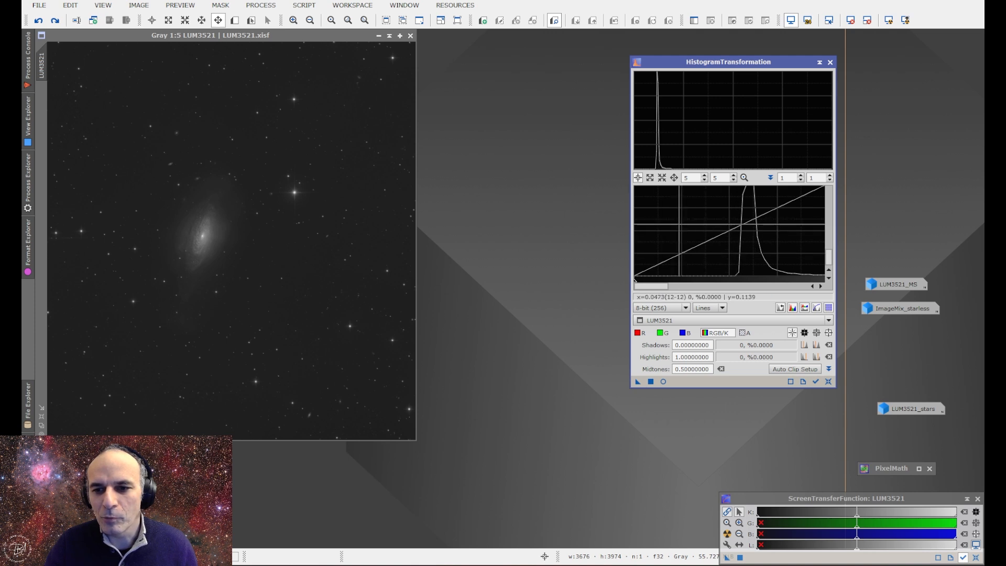
{"action": "left_click", "coordinate": [38, 21]}
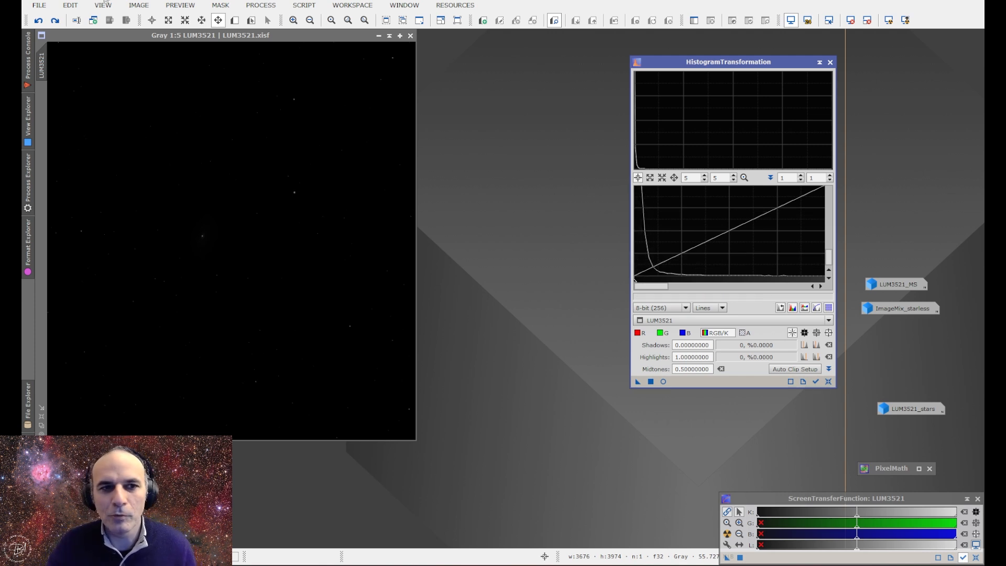
{"action": "left_click", "coordinate": [60, 21]}
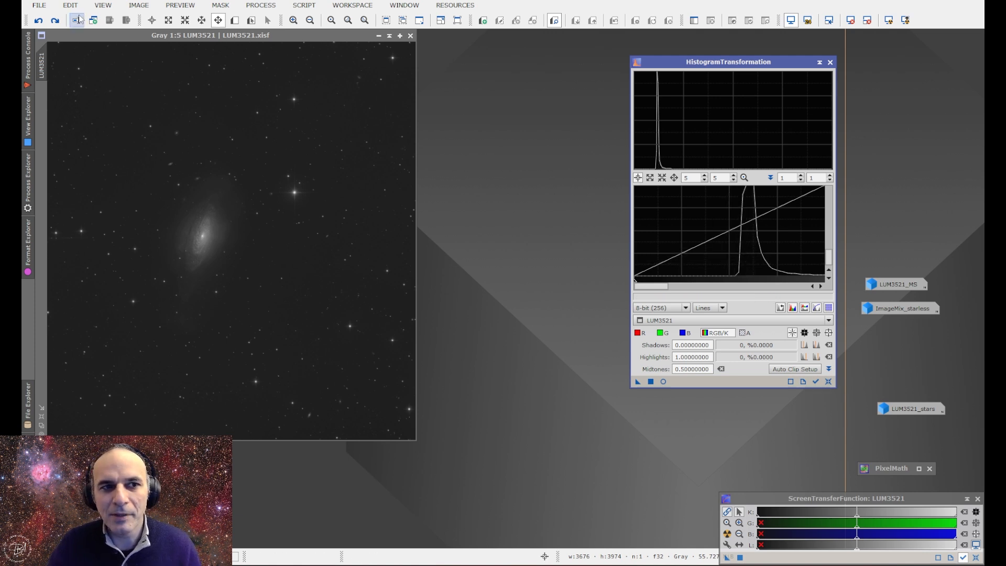
- Show the full histogram, redo LUM3521's next stretch, and close HistogramTransformation
{"action": "left_click", "coordinate": [55, 20]}
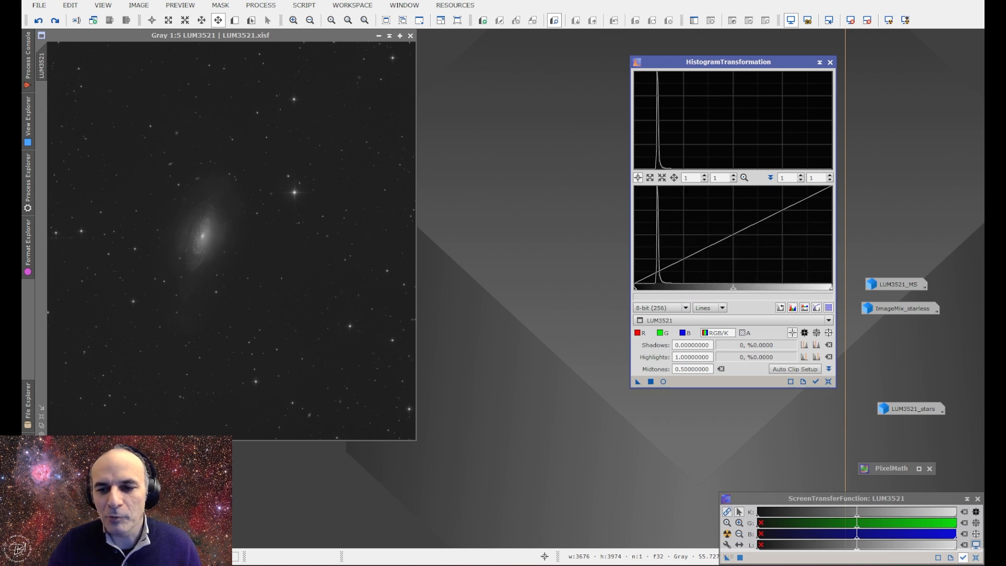
{"action": "left_click", "coordinate": [55, 21]}
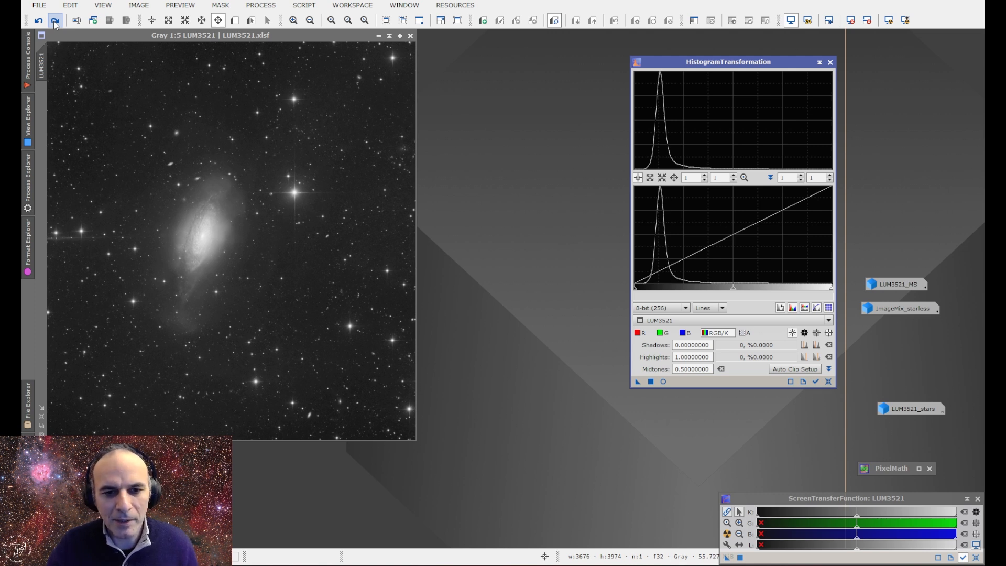
{"action": "left_click", "coordinate": [830, 61]}
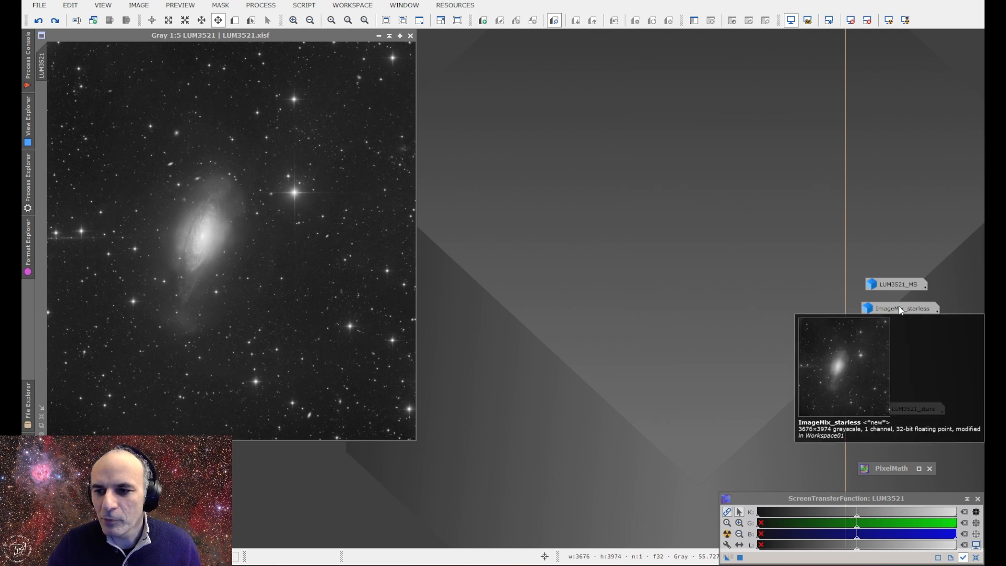
- Restore LUM3521_MS beside LUM3521, undo its history to the version with stars, and compare the bright star in both images
{"action": "double_click", "coordinate": [896, 284]}
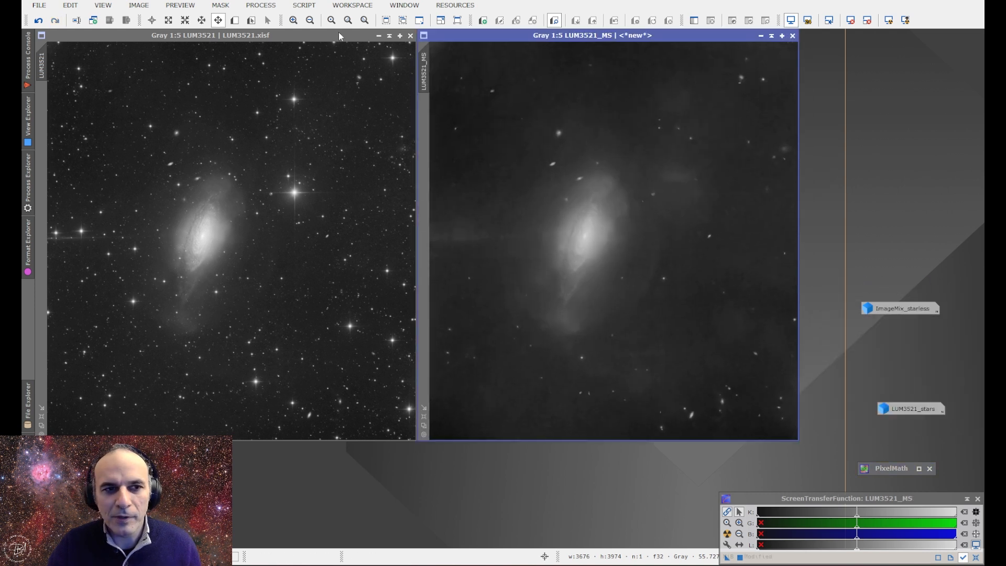
{"action": "left_click", "coordinate": [39, 20]}
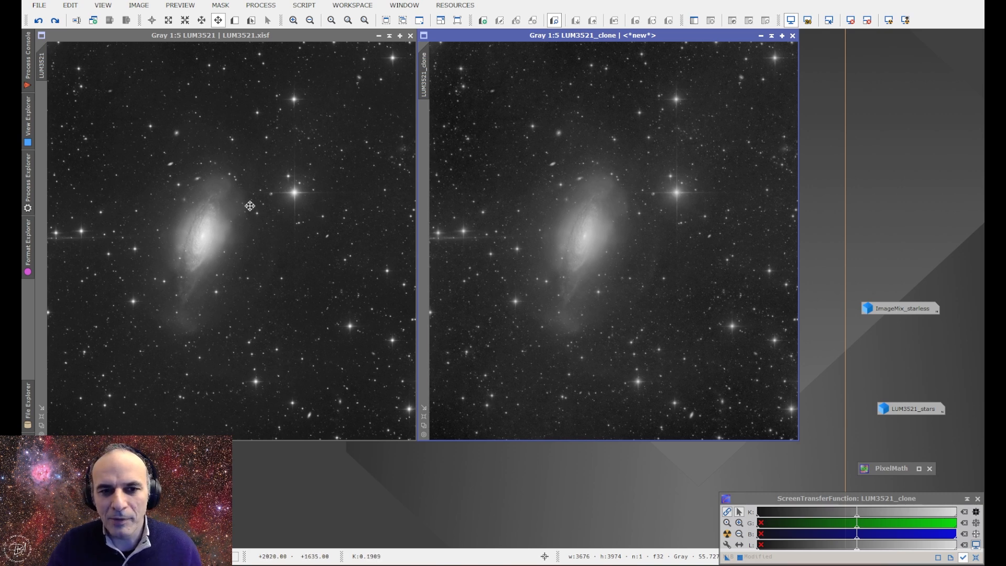
{"action": "scroll", "coordinate": [293, 189], "scroll_direction": "up", "scroll_amount": 4}
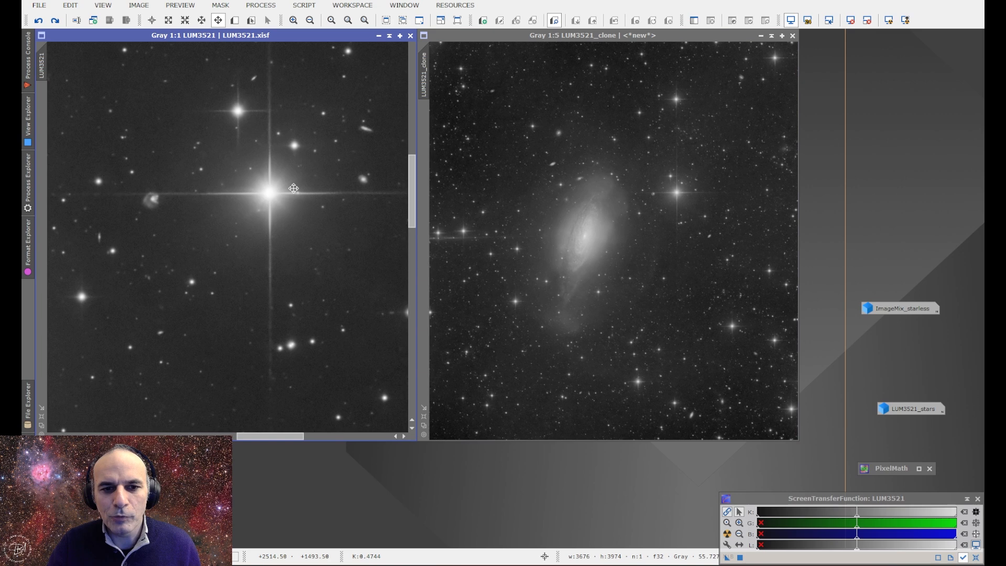
{"action": "mouse_move", "coordinate": [42, 65]}
{"action": "left_mouse_down"}
{"action": "mouse_move", "coordinate": [451, 80]}
{"action": "mouse_move", "coordinate": [426, 84]}
{"action": "left_mouse_up"}
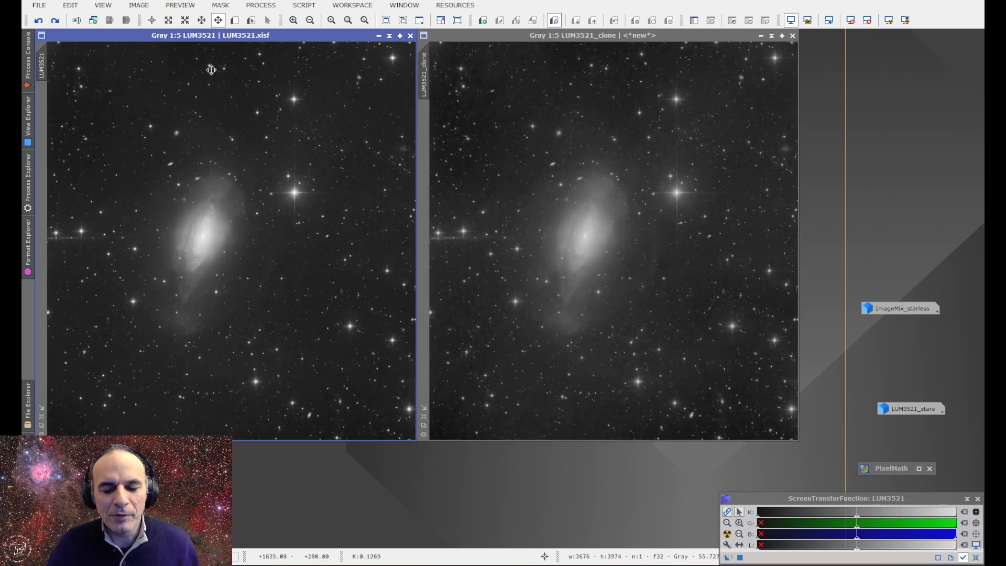
- Redo the star removal on LUM3521, view the extracted LUM3521_stars image, and iconize it again
{"action": "left_click", "coordinate": [59, 22]}
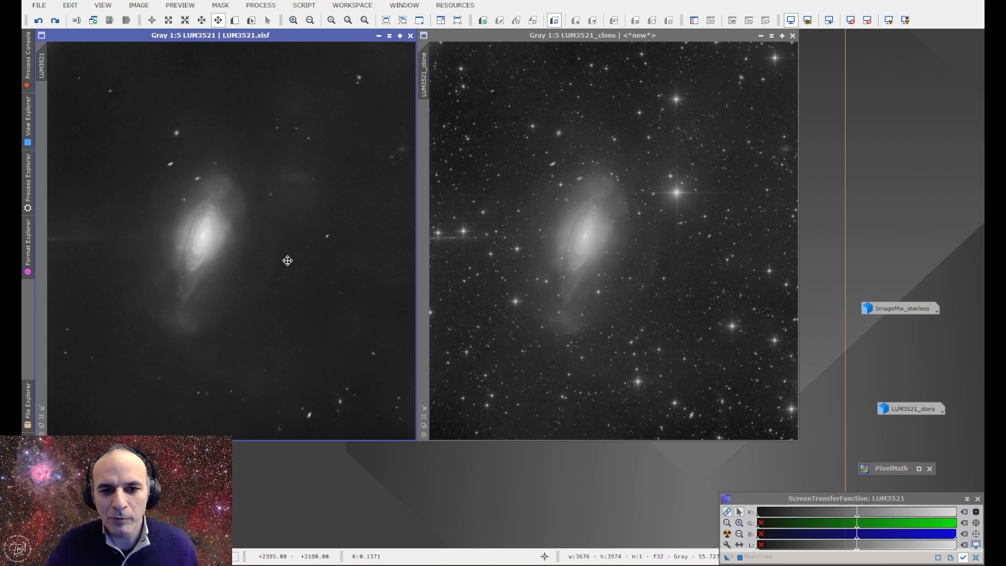
{"action": "left_click", "coordinate": [561, 47]}
{"action": "left_click", "coordinate": [898, 413]}
{"action": "double_click", "coordinate": [897, 413]}
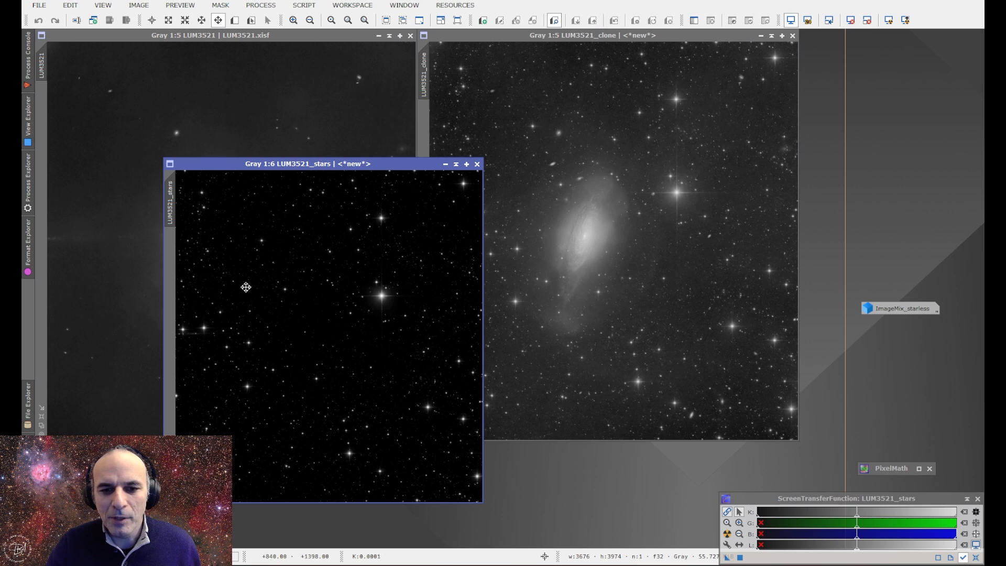
{"action": "left_click", "coordinate": [445, 165]}
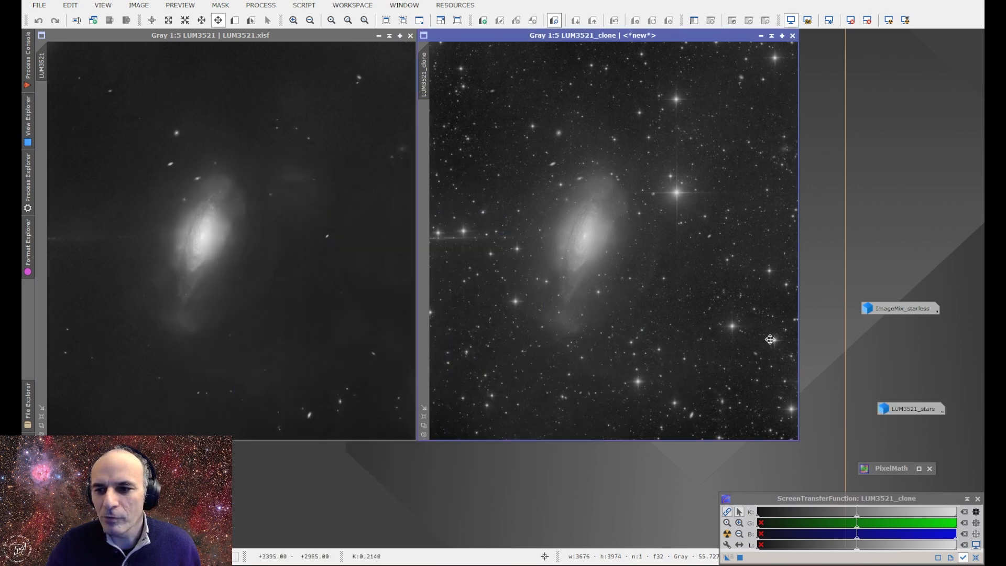
- Open StarXTerminator to check its Generate Star Image and Unscreen Stars options, and close it
{"action": "left_click", "coordinate": [261, 6]}
{"action": "mouse_move", "coordinate": [280, 21]}
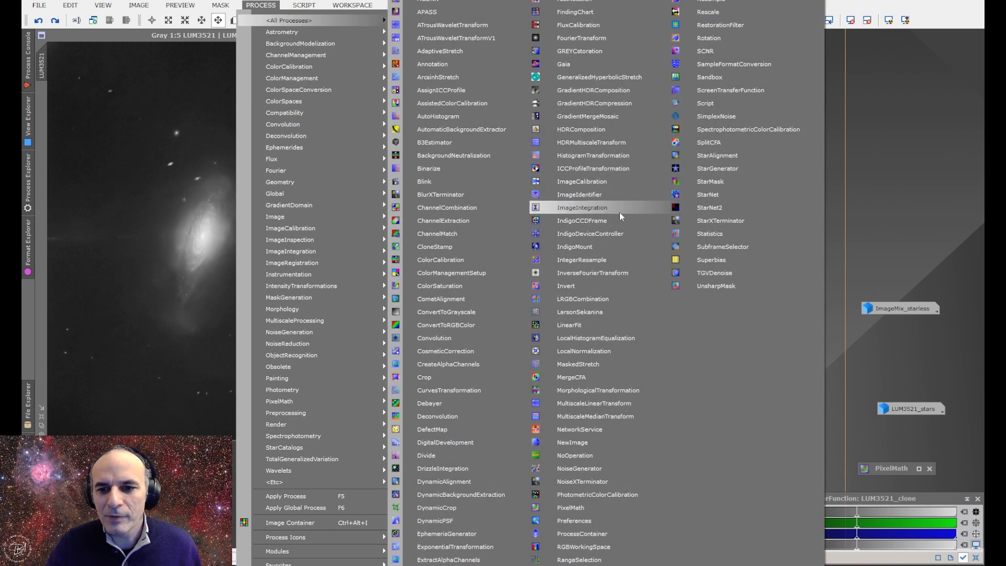
{"action": "left_click", "coordinate": [721, 224]}
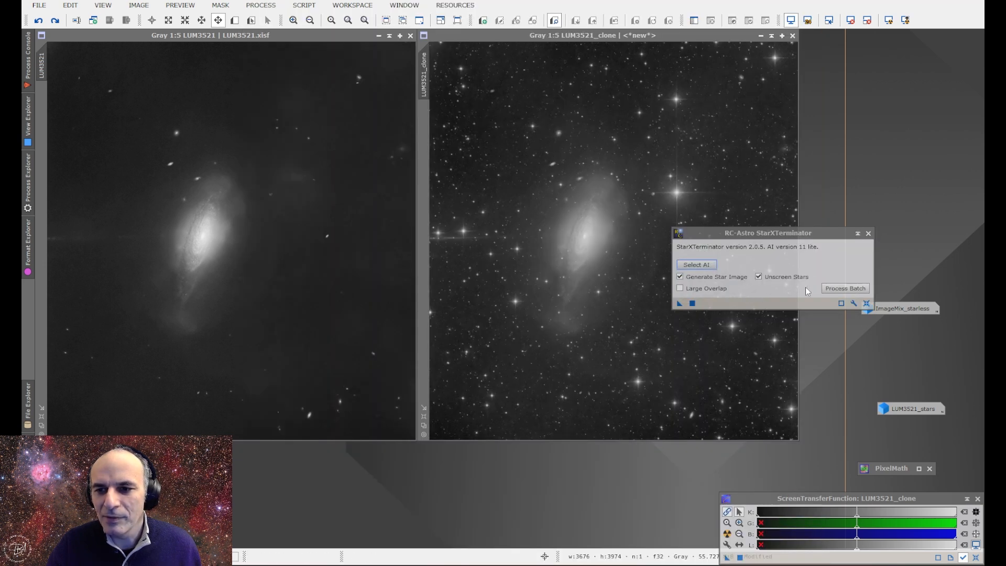
{"action": "left_click", "coordinate": [868, 234]}
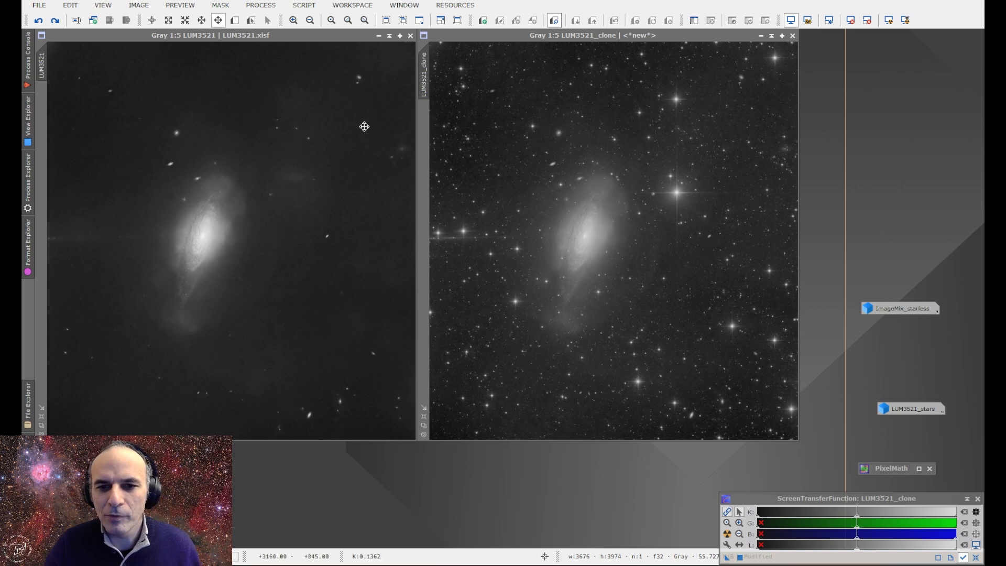
- Redo the star removal on LUM3521_clone, and compare LUM3521's last starless edit by redoing, undoing and redoing it
{"action": "left_click", "coordinate": [455, 42]}
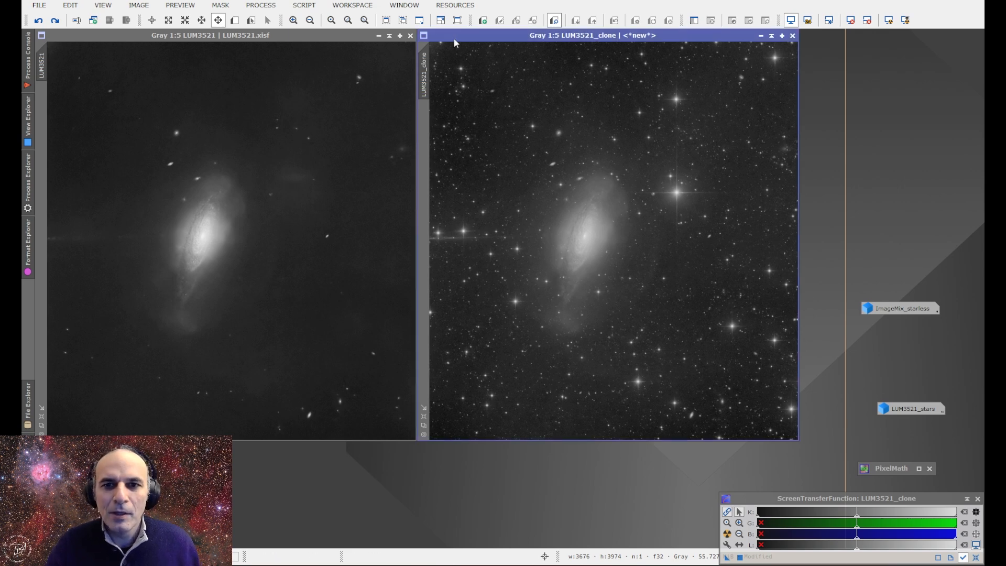
{"action": "left_click", "coordinate": [55, 22]}
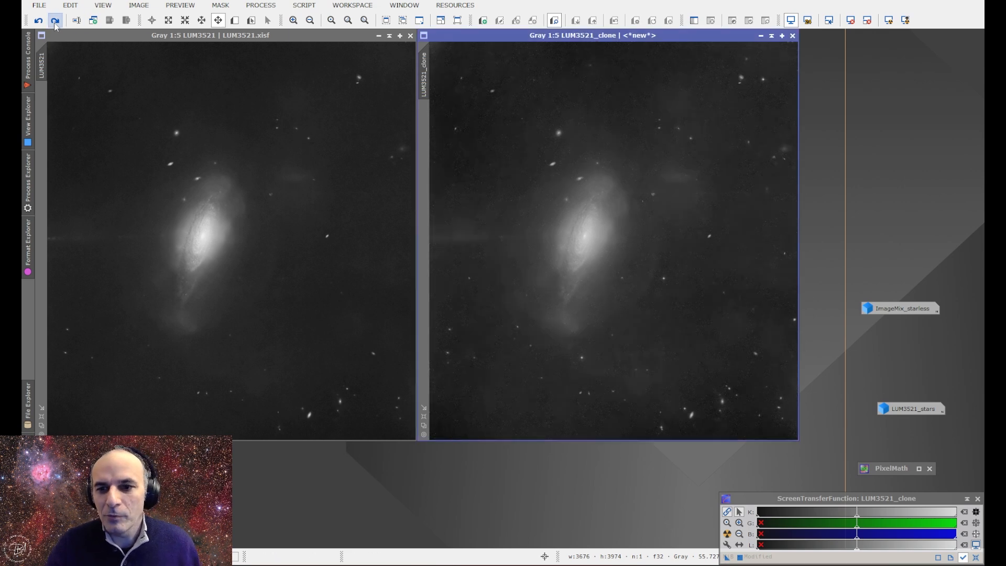
{"action": "left_click", "coordinate": [388, 189]}
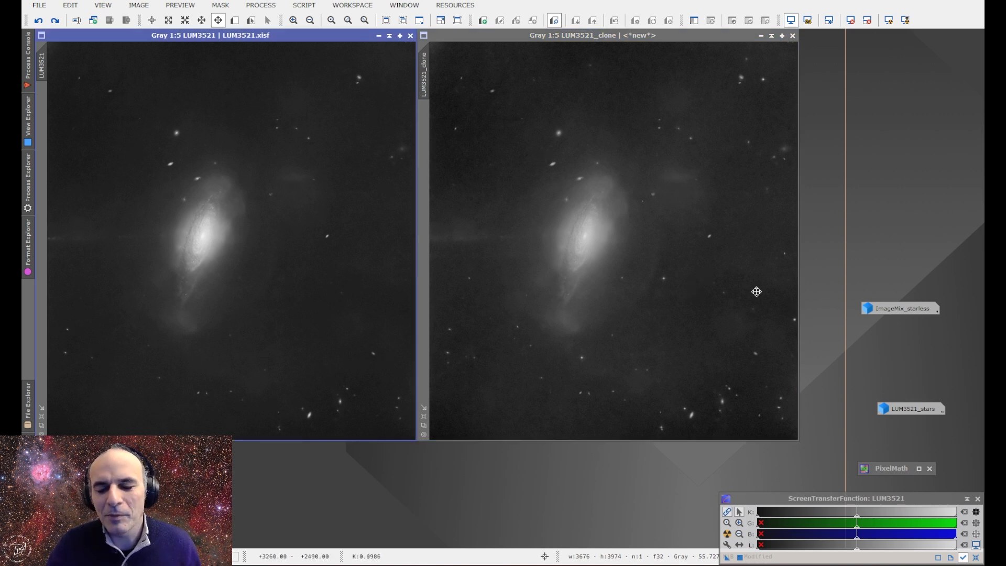
{"action": "left_click", "coordinate": [55, 21]}
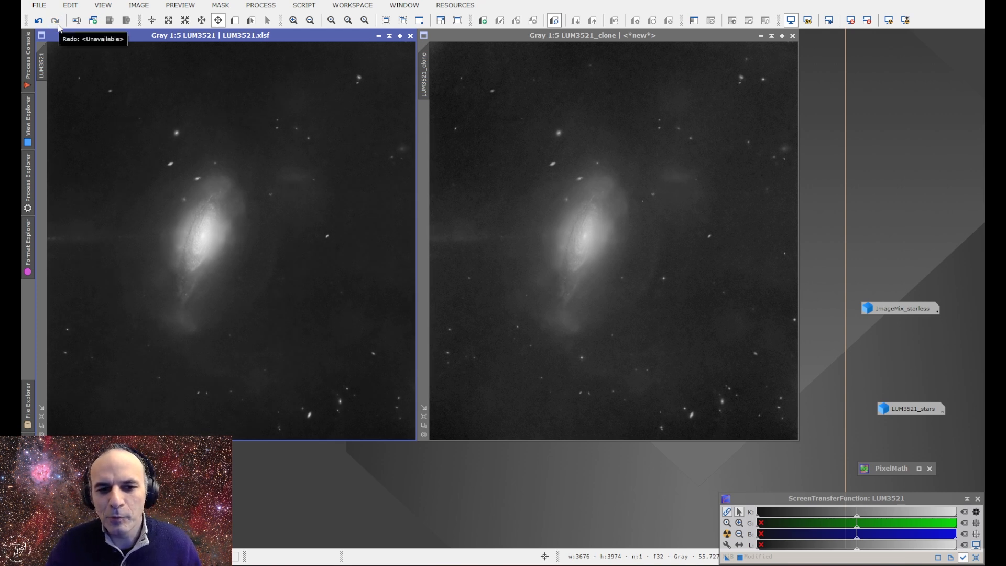
{"action": "left_click", "coordinate": [38, 21]}
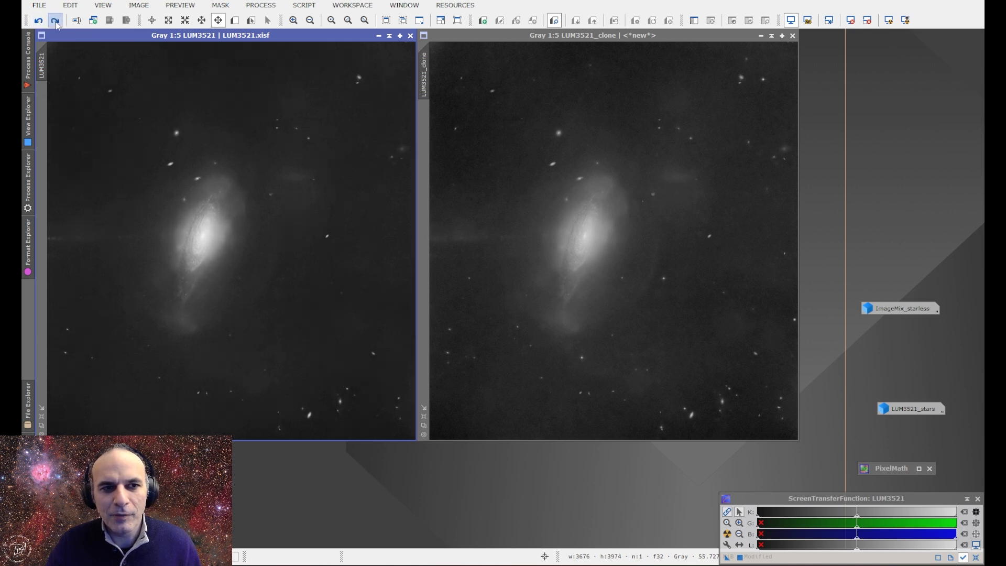
{"action": "left_click", "coordinate": [55, 21]}
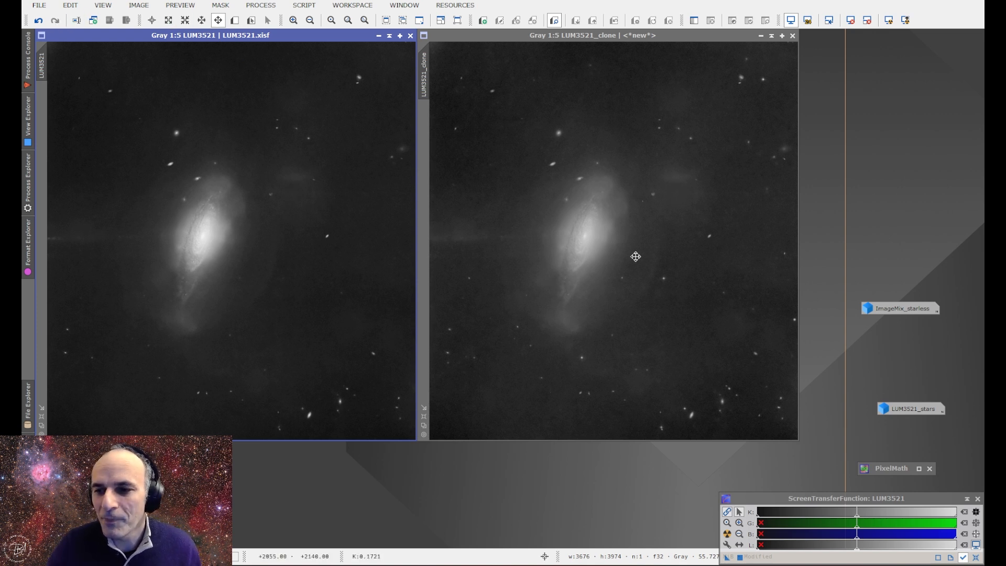
- Restore ImageMix_starless, undo it to its starless Image21 version, and lay it over LUM3521 for comparison
{"action": "double_click", "coordinate": [891, 309]}
{"action": "left_click", "coordinate": [38, 19]}
{"action": "left_click_drag", "start_coordinate": [491, 36], "coordinate": [309, 106]}
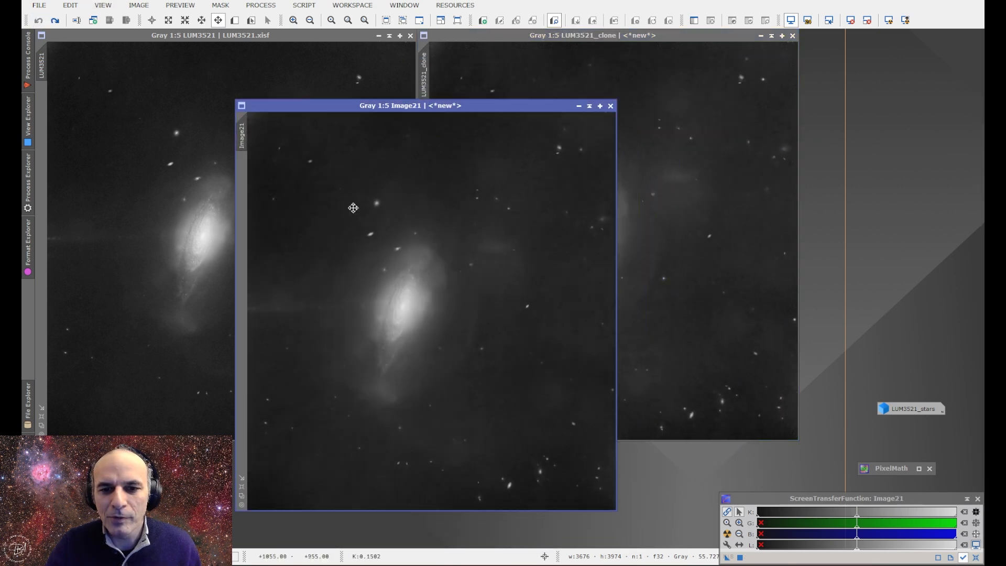
{"action": "left_click_drag", "start_coordinate": [390, 107], "coordinate": [213, 39]}
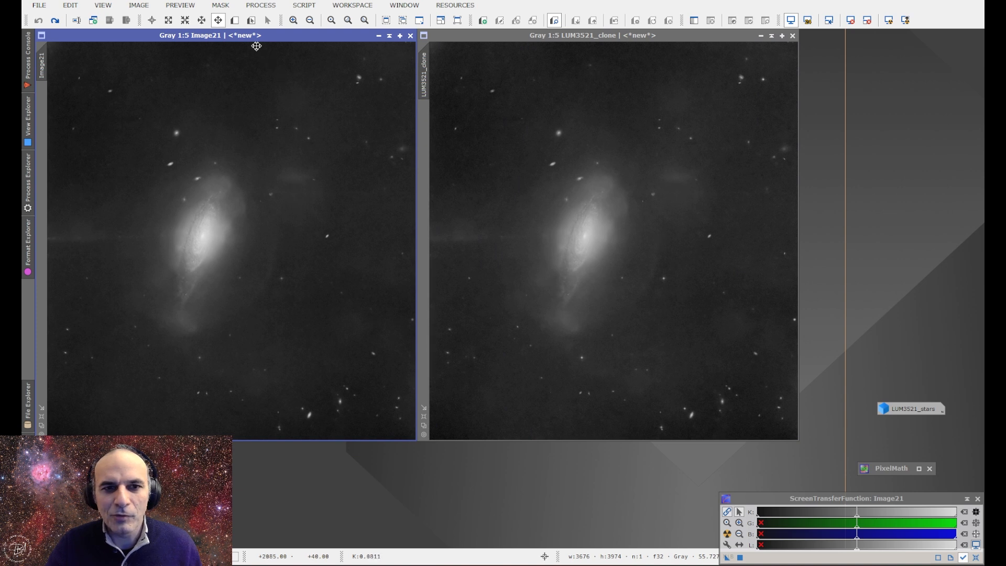
- Arrange Image21 between LUM3521 and LUM3521_clone so the three starless images sit side by side
{"action": "left_click_drag", "start_coordinate": [254, 37], "coordinate": [467, 40]}
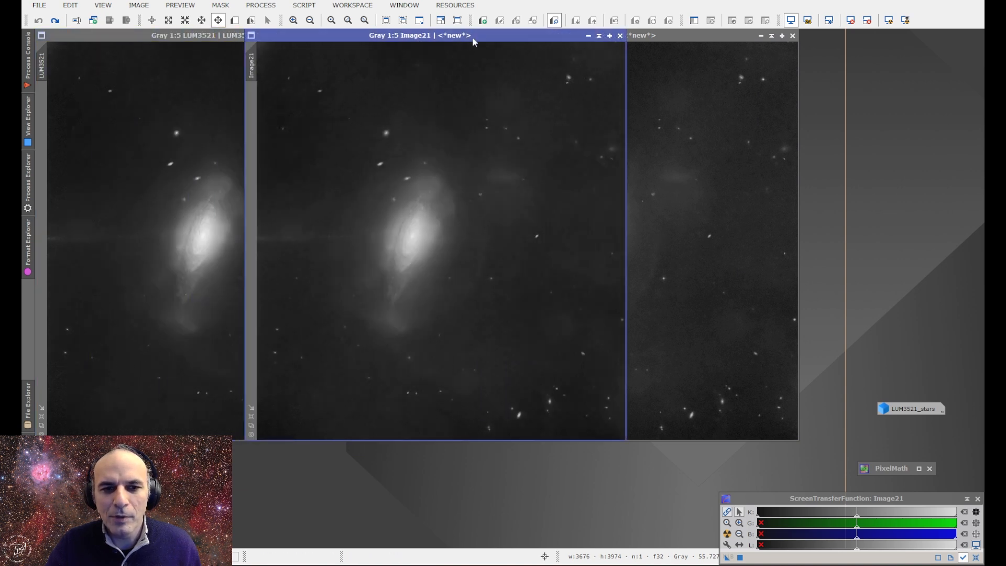
{"action": "left_click_drag", "start_coordinate": [661, 41], "coordinate": [843, 36]}
{"action": "left_click_drag", "start_coordinate": [530, 40], "coordinate": [574, 37]}
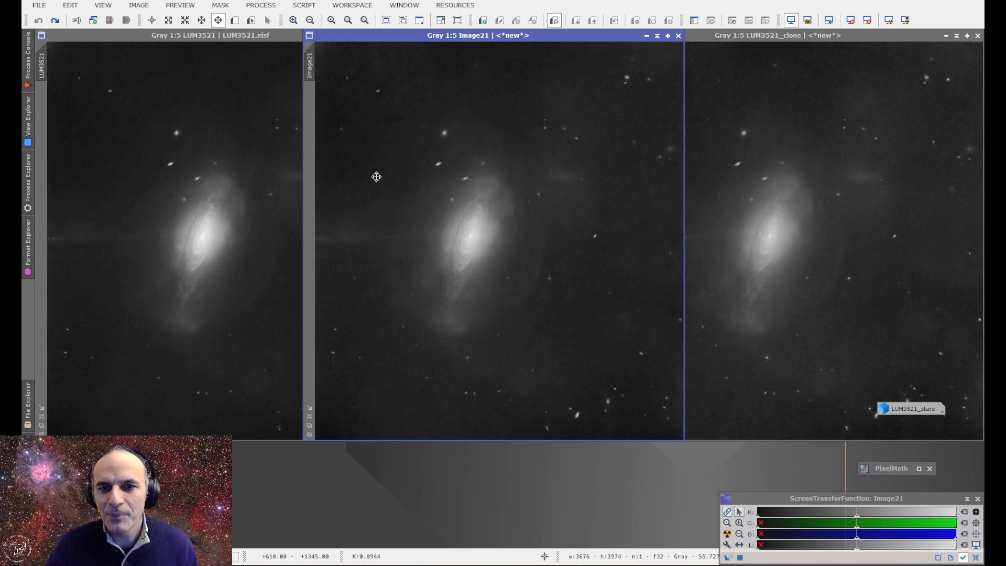
- Open PixelMath to show the star recombination expression ~((~Image21)*(~LUM3521_stars)) below the three images
{"action": "left_click", "coordinate": [261, 6]}
{"action": "mouse_move", "coordinate": [366, 20]}
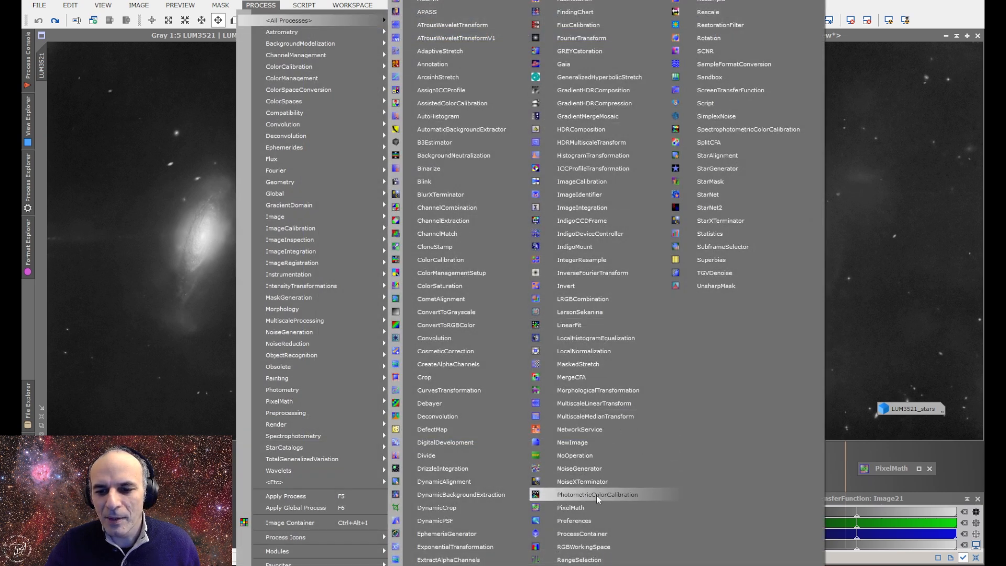
{"action": "left_click", "coordinate": [596, 513]}
{"action": "left_click_drag", "start_coordinate": [749, 353], "coordinate": [750, 278]}
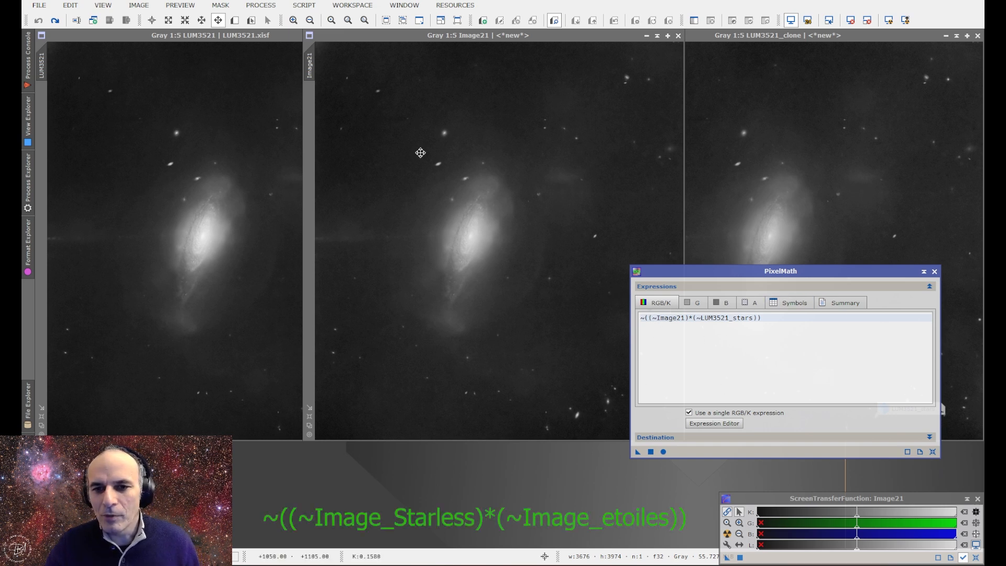
{"action": "mouse_move", "coordinate": [825, 273]}
{"action": "left_mouse_down"}
{"action": "mouse_move", "coordinate": [447, 300]}
{"action": "mouse_move", "coordinate": [444, 311]}
{"action": "left_mouse_up"}
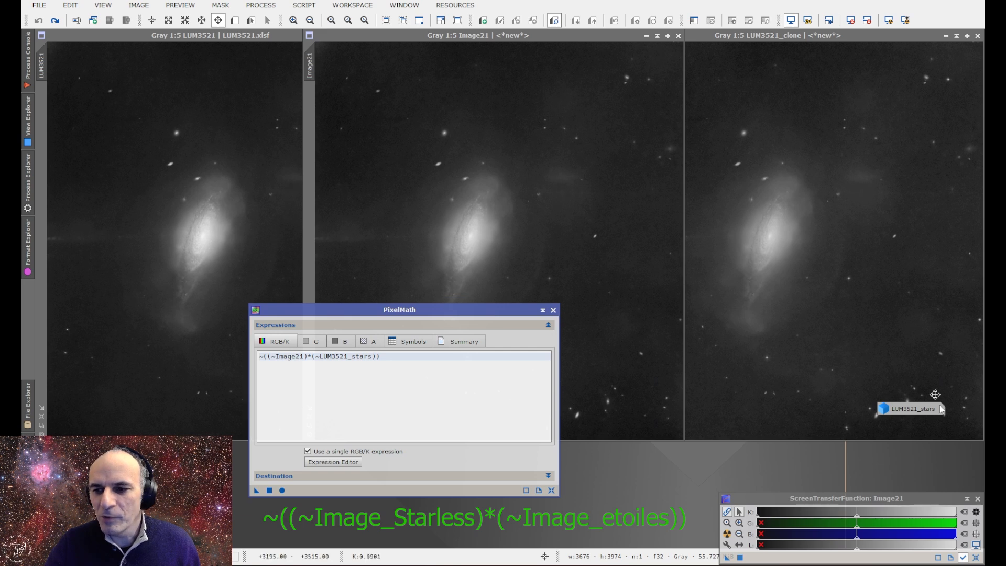
- View LUM3521_stars next to the PixelMath expression, close PixelMath, and iconize the stars image
{"action": "double_click", "coordinate": [840, 397]}
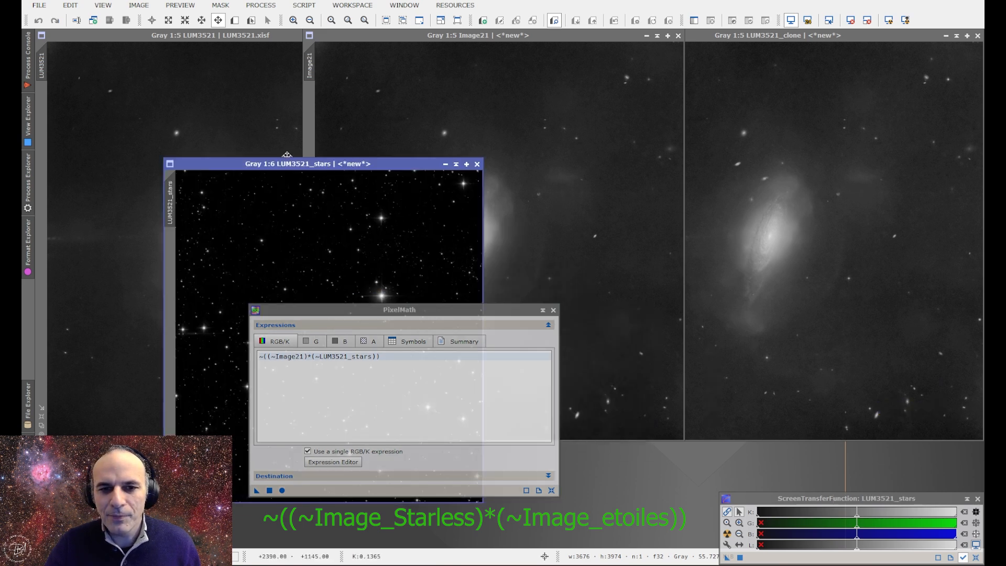
{"action": "left_click_drag", "start_coordinate": [290, 167], "coordinate": [771, 156]}
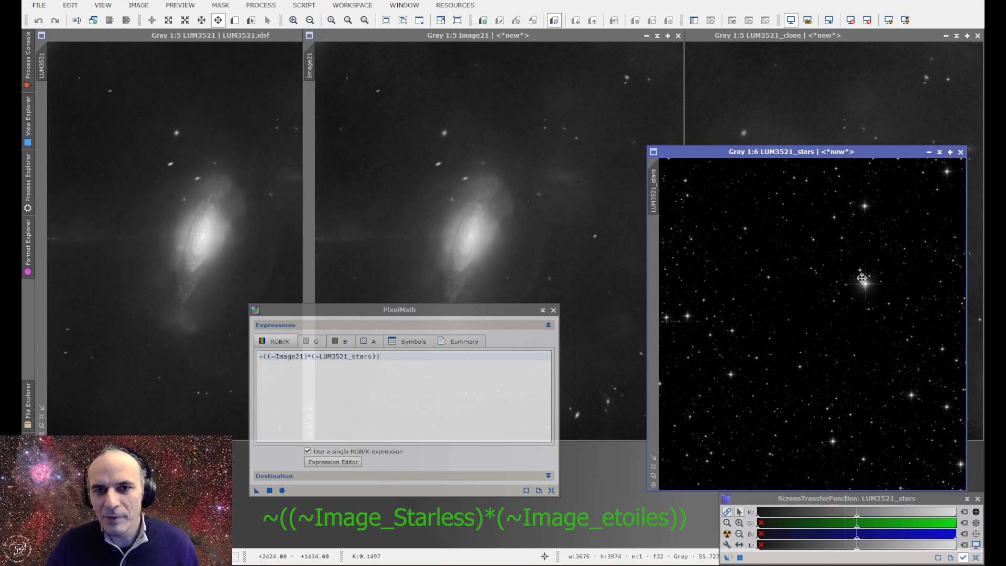
{"action": "left_click", "coordinate": [553, 310]}
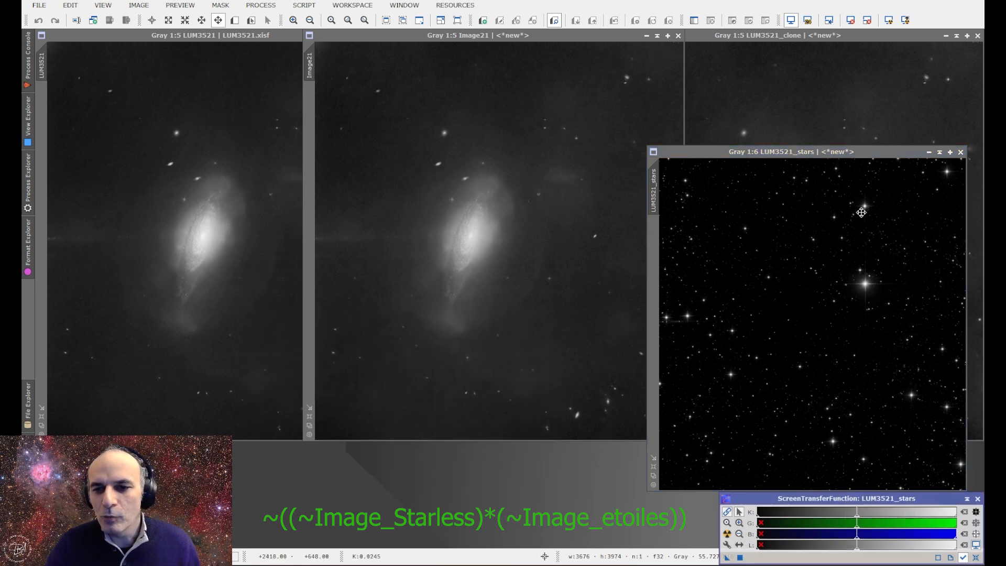
{"action": "left_click", "coordinate": [928, 153]}
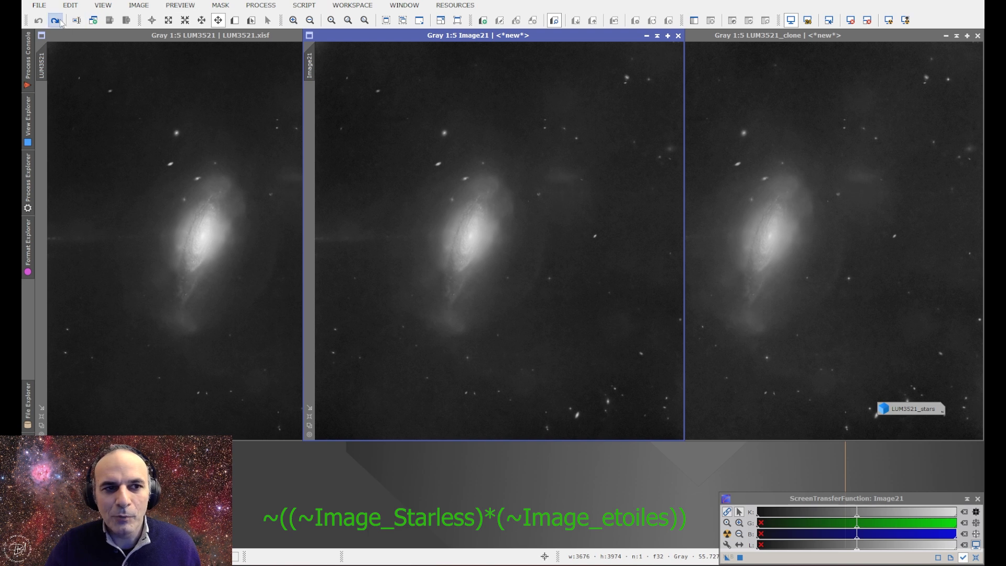
- Redo the star recombination and the renaming to ImageMix_starless on Image21, and undo LUM3521 to its version with stars
{"action": "left_click", "coordinate": [59, 21]}
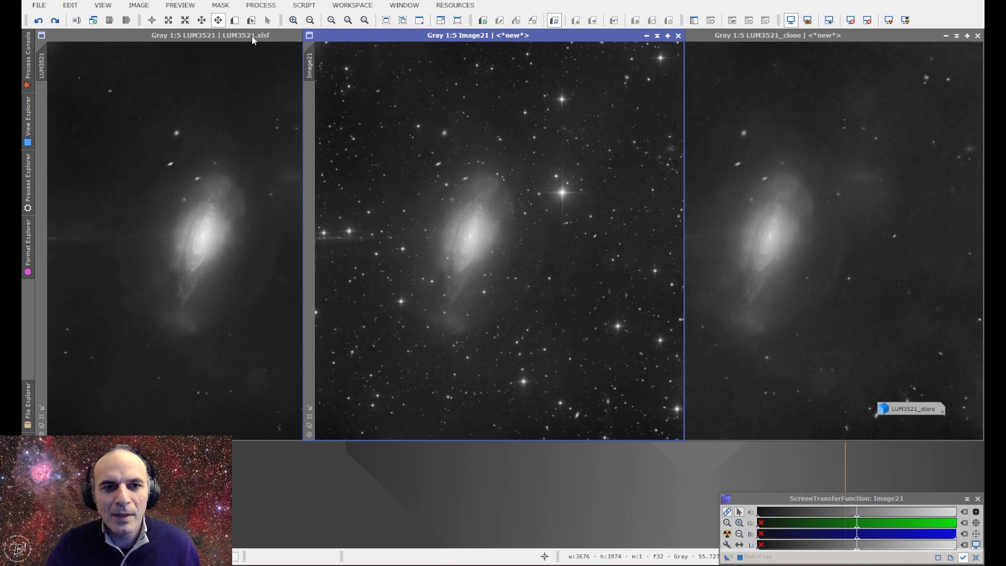
{"action": "left_click", "coordinate": [289, 52]}
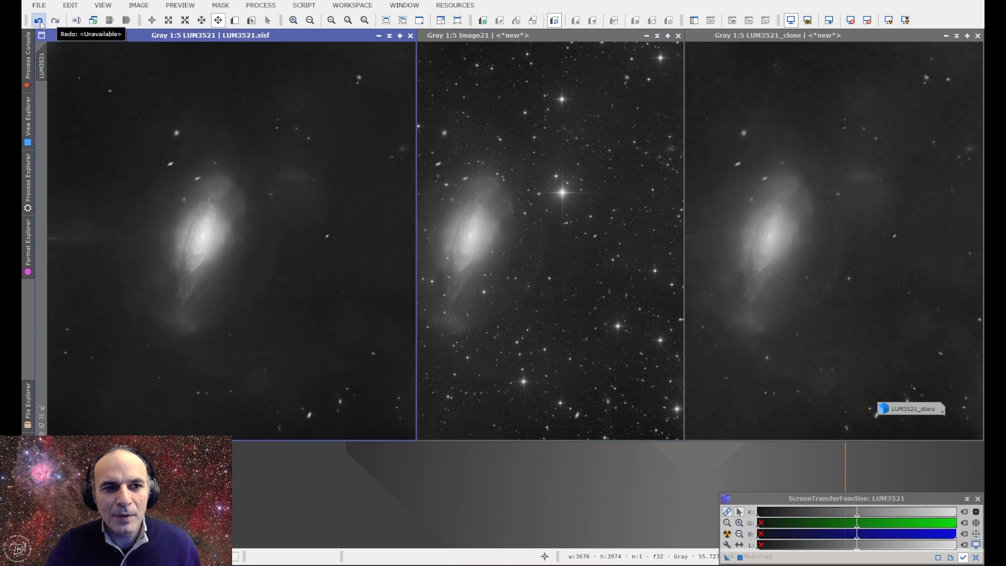
{"action": "left_click", "coordinate": [39, 21]}
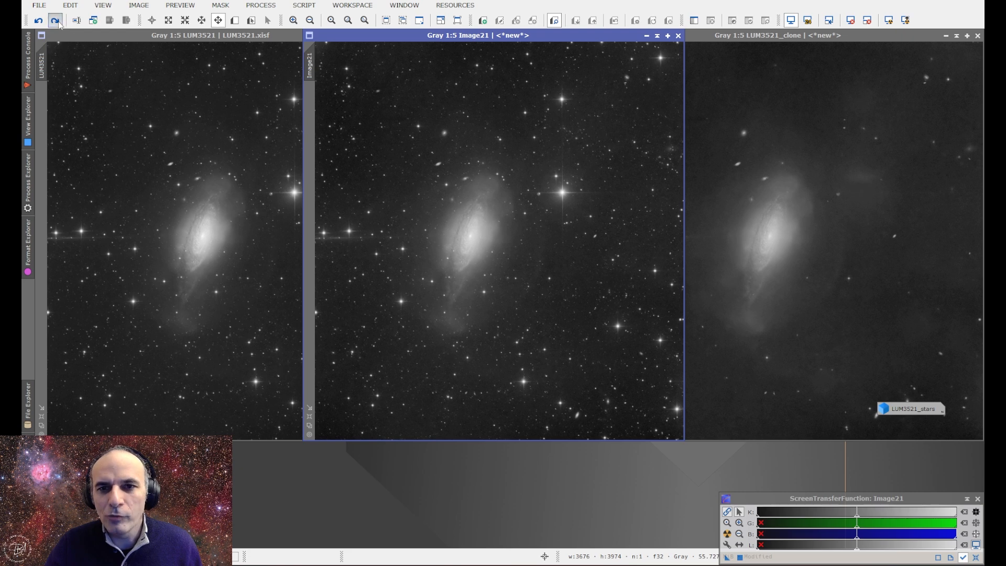
{"action": "left_click", "coordinate": [56, 21]}
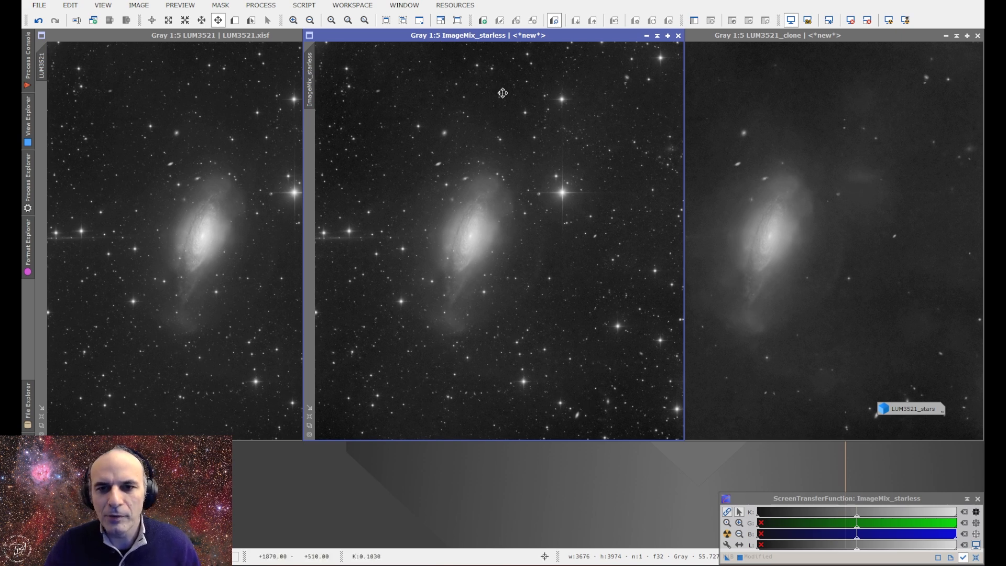
- Place ImageMix_starless directly beside LUM3521, iconize LUM3521_clone, and park its icon above the LUM3521_stars icon
{"action": "mouse_move", "coordinate": [473, 35]}
{"action": "left_mouse_down"}
{"action": "mouse_move", "coordinate": [555, 46]}
{"action": "mouse_move", "coordinate": [478, 41]}
{"action": "left_mouse_up"}
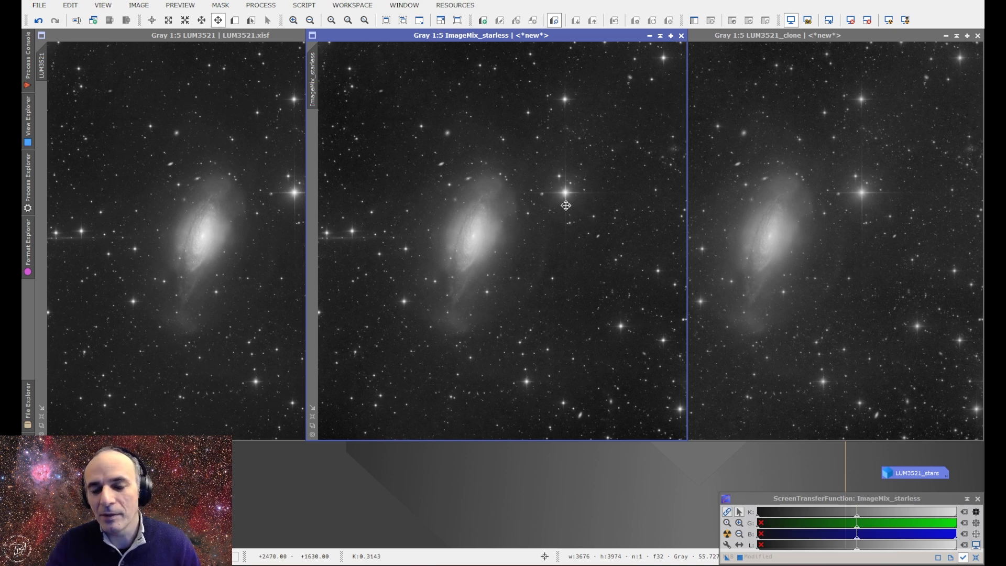
{"action": "left_click_drag", "start_coordinate": [510, 37], "coordinate": [595, 36]}
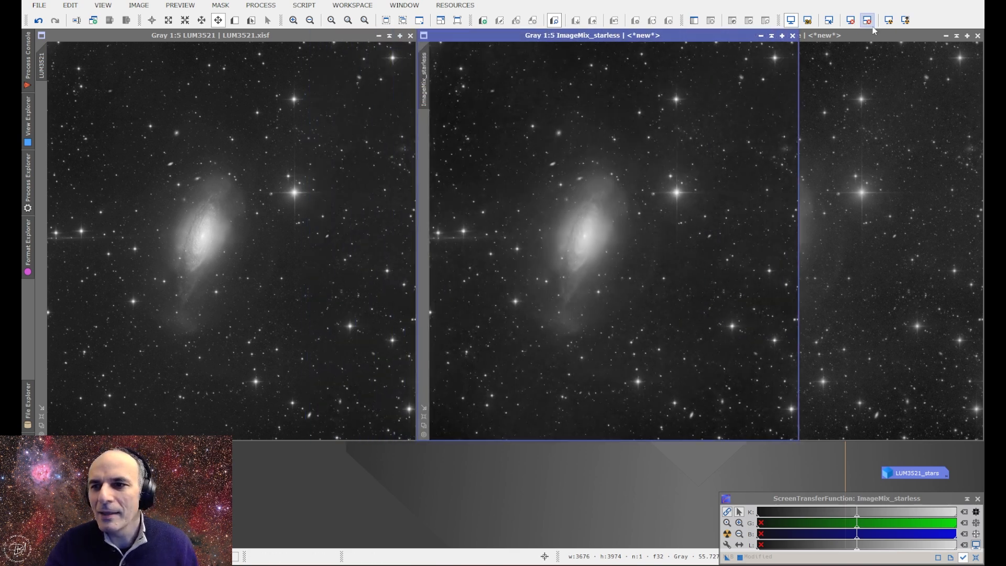
{"action": "left_click", "coordinate": [945, 36]}
{"action": "left_click_drag", "start_coordinate": [877, 287], "coordinate": [890, 457]}
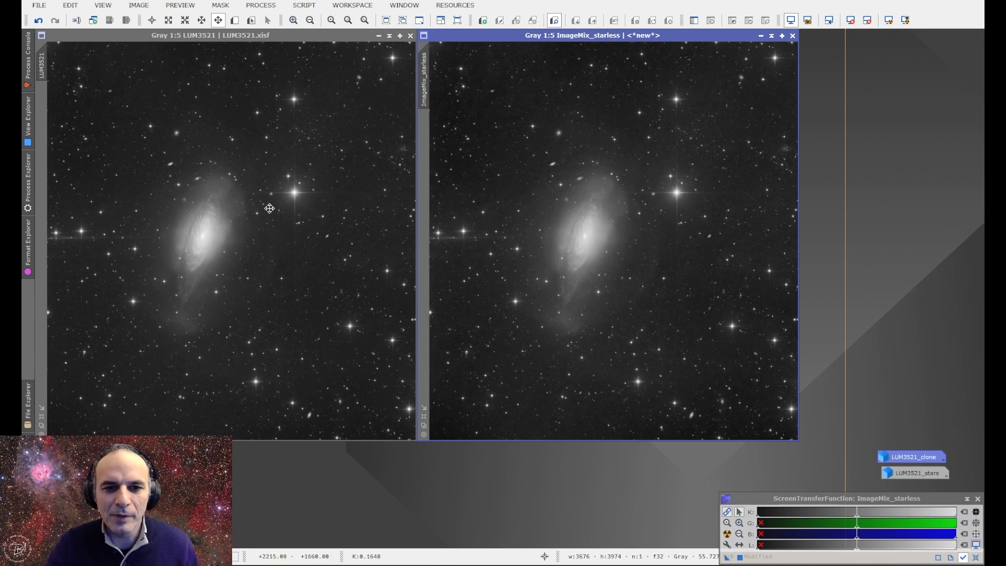
- Compare the galaxy's core and dust detail in LUM3521 and ImageMix_starless at matching 1:2 and 1:1 magnifications
{"action": "scroll", "coordinate": [215, 233], "scroll_direction": "up", "scroll_amount": 3}
{"action": "left_click_drag", "start_coordinate": [183, 266], "coordinate": [218, 241]}
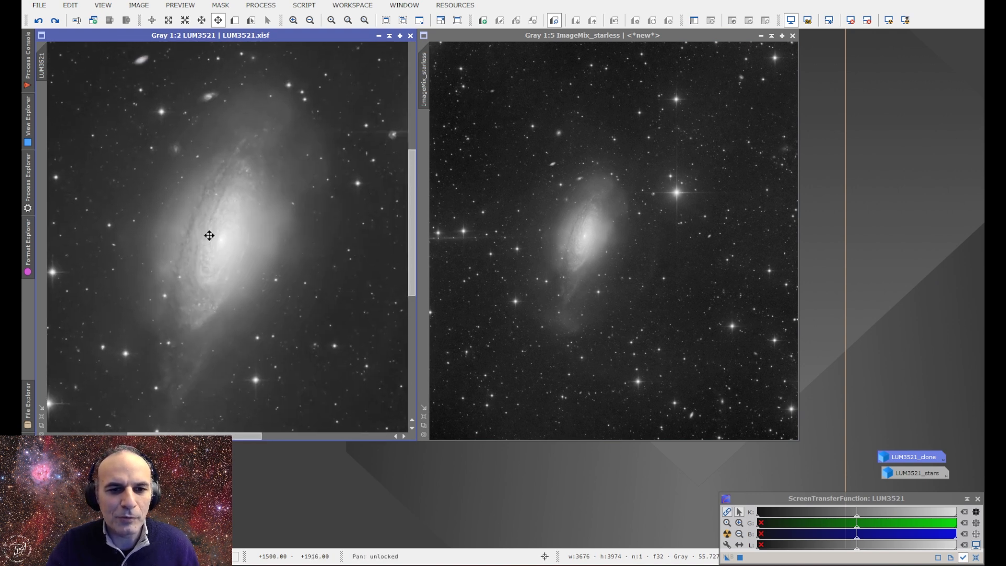
{"action": "left_click_drag", "start_coordinate": [41, 63], "coordinate": [424, 79]}
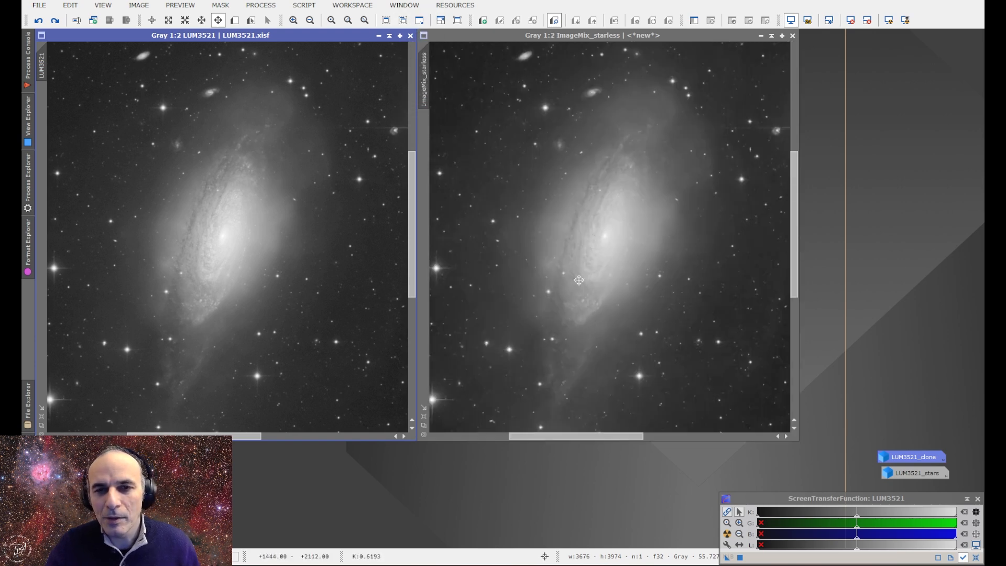
{"action": "scroll", "coordinate": [601, 249], "scroll_direction": "up", "scroll_amount": 1}
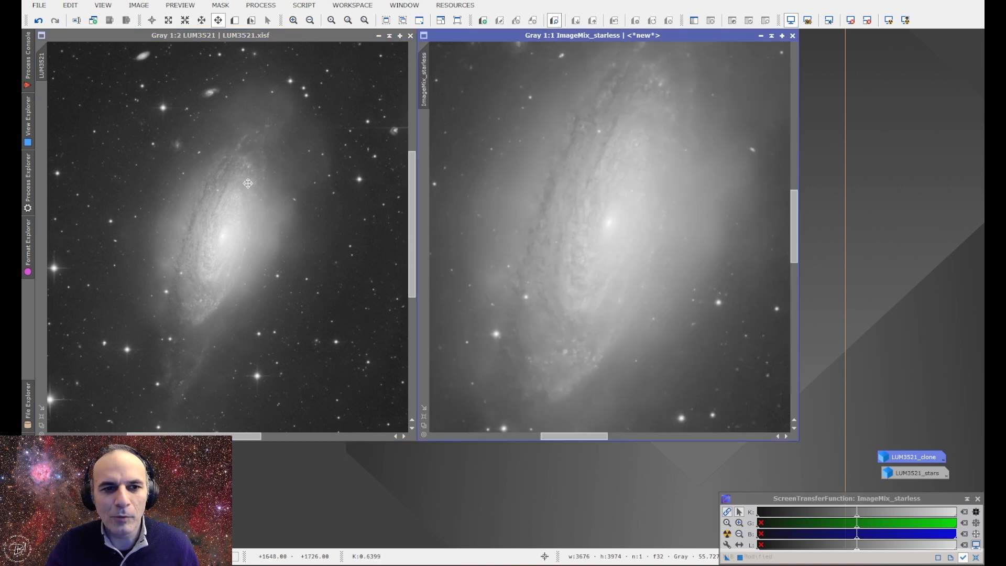
{"action": "left_click_drag", "start_coordinate": [425, 97], "coordinate": [42, 69]}
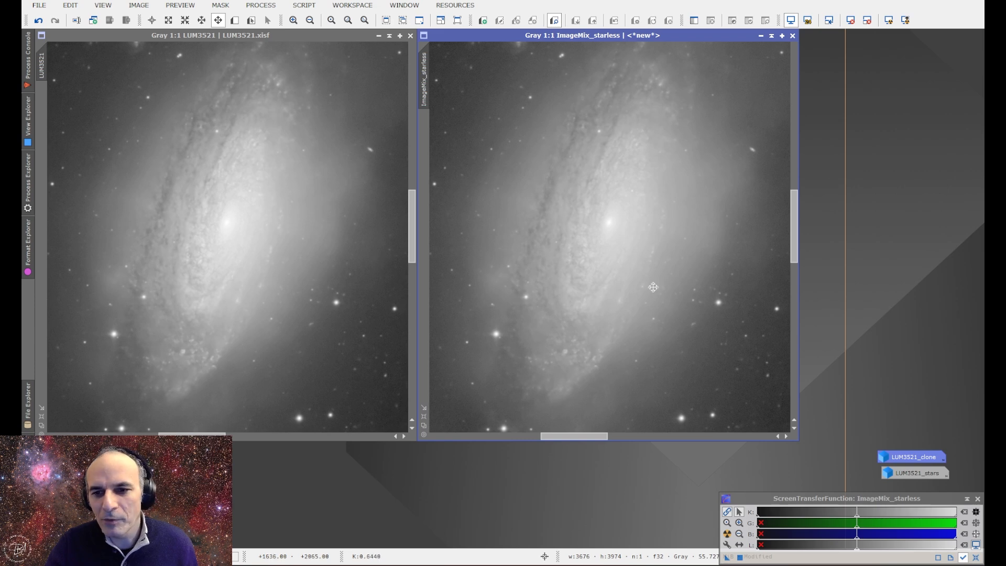
{"action": "scroll", "coordinate": [630, 293], "scroll_direction": "down", "scroll_amount": 1}
{"action": "scroll", "coordinate": [629, 291], "scroll_direction": "down", "scroll_amount": 3}
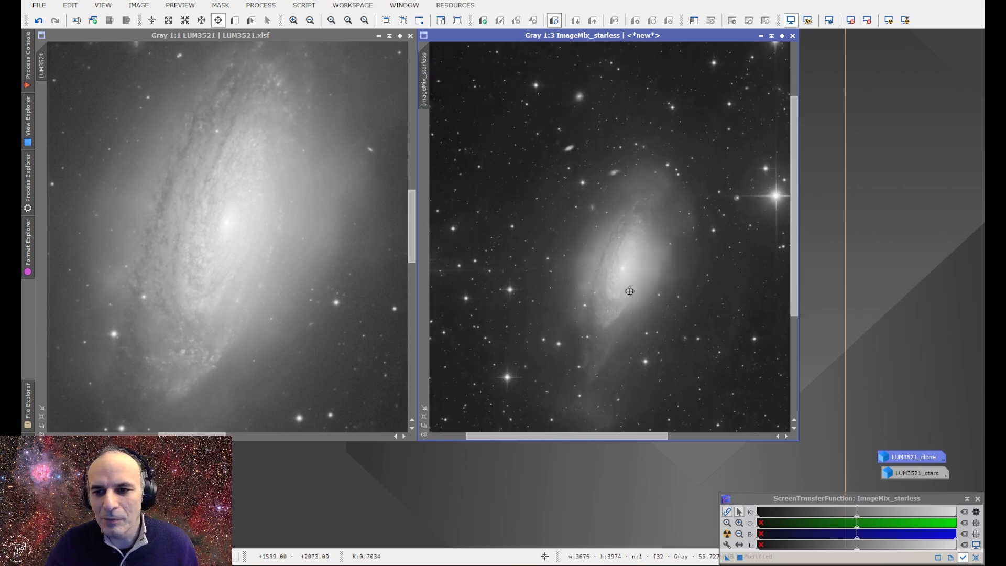
{"action": "left_click", "coordinate": [227, 268]}
{"action": "scroll", "coordinate": [226, 268], "scroll_direction": "down", "scroll_amount": 2}
{"action": "scroll", "coordinate": [227, 268], "scroll_direction": "down", "scroll_amount": 2}
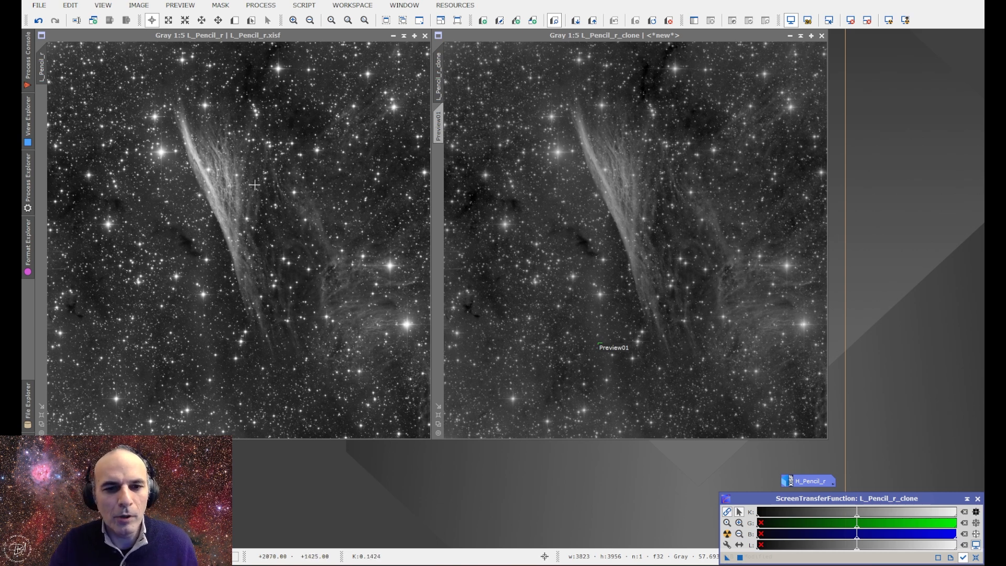
- View the iconized H_Pencil_r image over L_Pencil_r_clone, next to L_Pencil_r, and iconize it again
{"action": "left_click", "coordinate": [284, 256]}
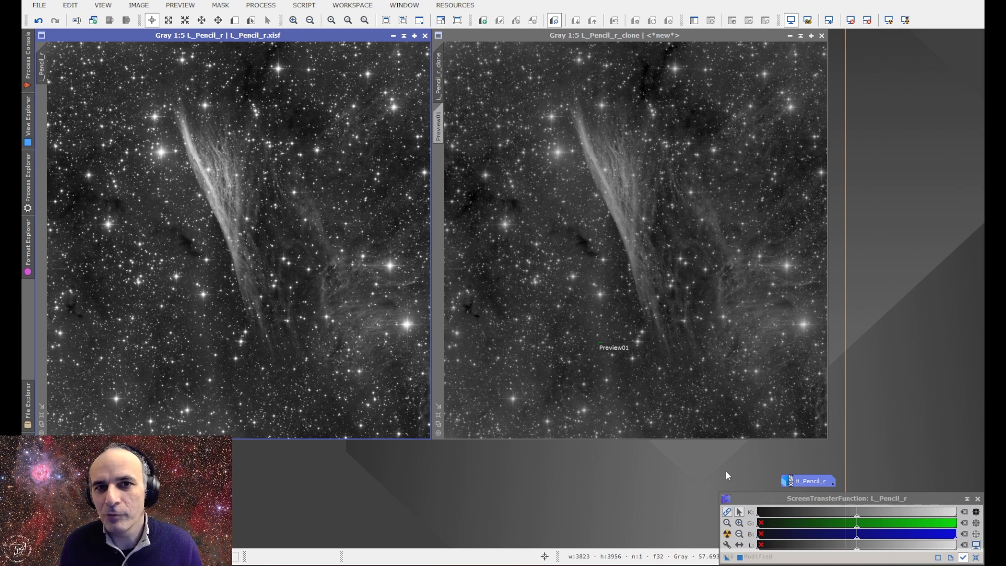
{"action": "double_click", "coordinate": [797, 478]}
{"action": "left_click_drag", "start_coordinate": [398, 35], "coordinate": [626, 54]}
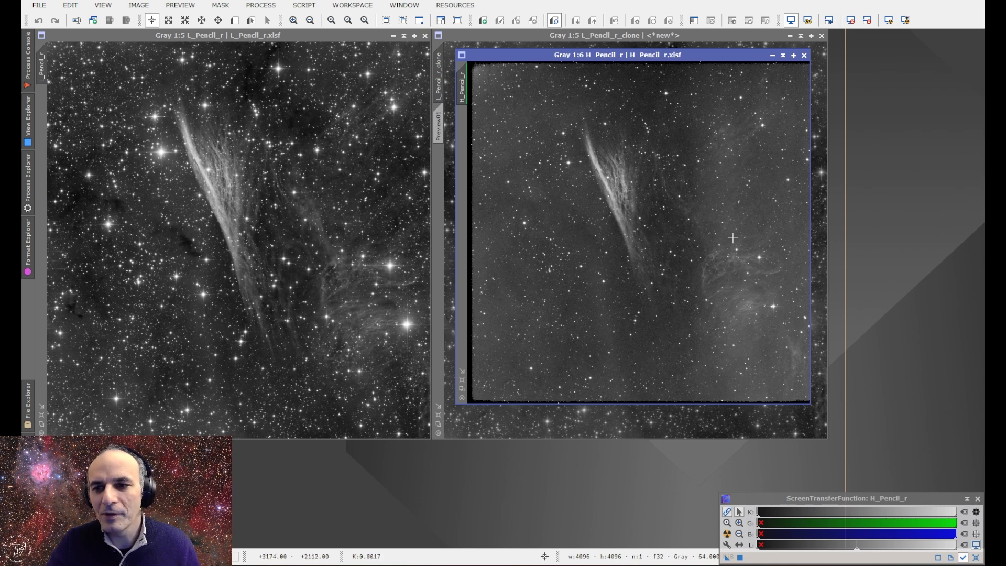
{"action": "left_click", "coordinate": [772, 56]}
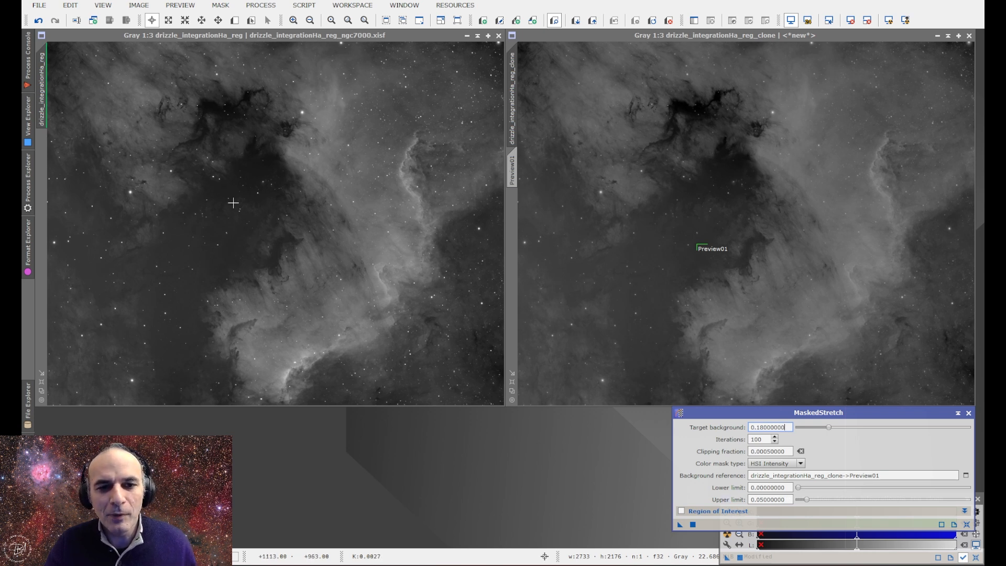
- Examine the bright nebula ridge near the lower edge of drizzle_integrationHa_reg at 2:1
{"action": "left_click", "coordinate": [404, 311]}
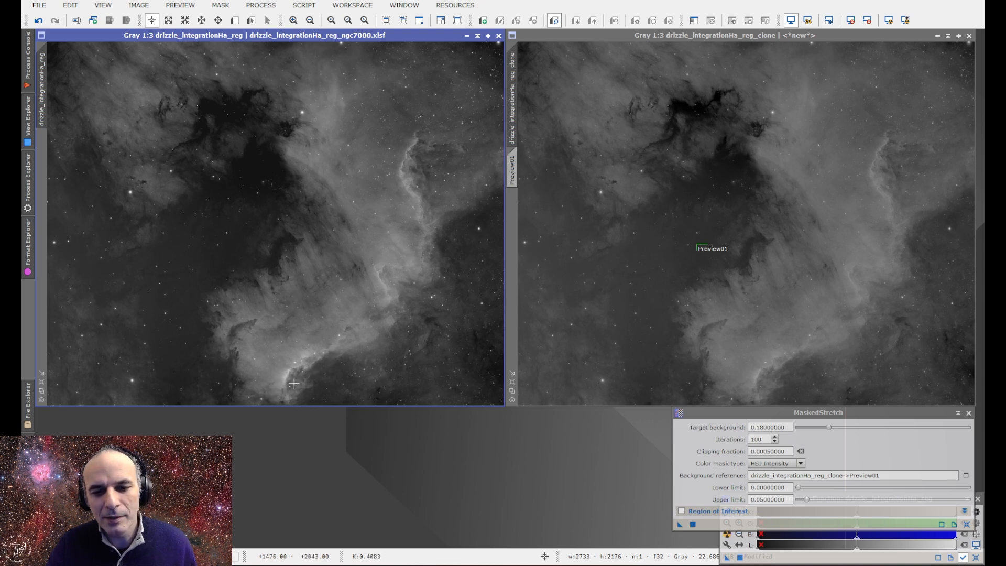
{"action": "scroll", "coordinate": [298, 380], "scroll_direction": "up", "scroll_amount": 3}
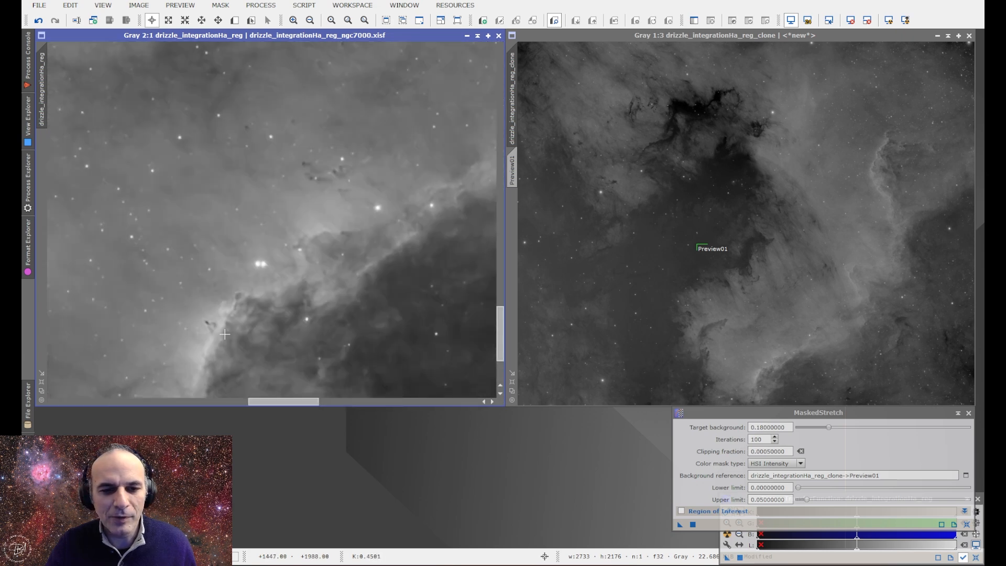
{"action": "scroll", "coordinate": [225, 334], "scroll_direction": "down", "scroll_amount": 3}
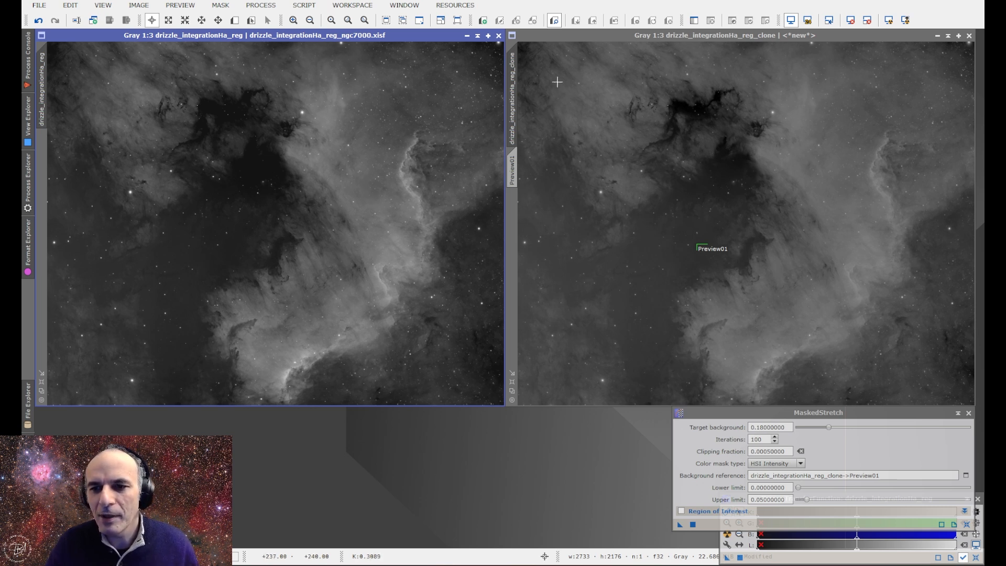
- Delete all previews from drizzle_integrationHa_reg_clone
{"action": "left_click", "coordinate": [256, 6]}
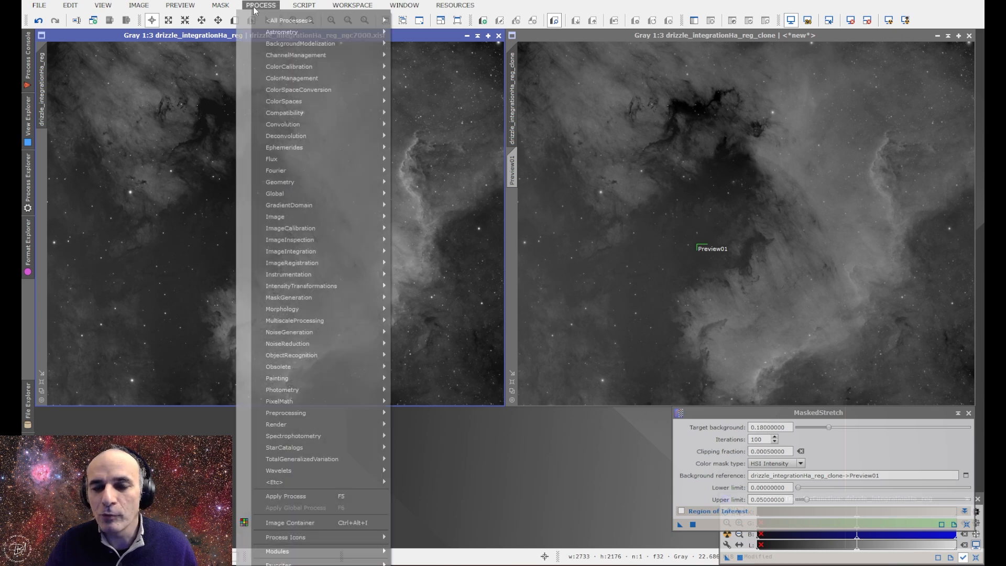
{"action": "mouse_move", "coordinate": [180, 6]}
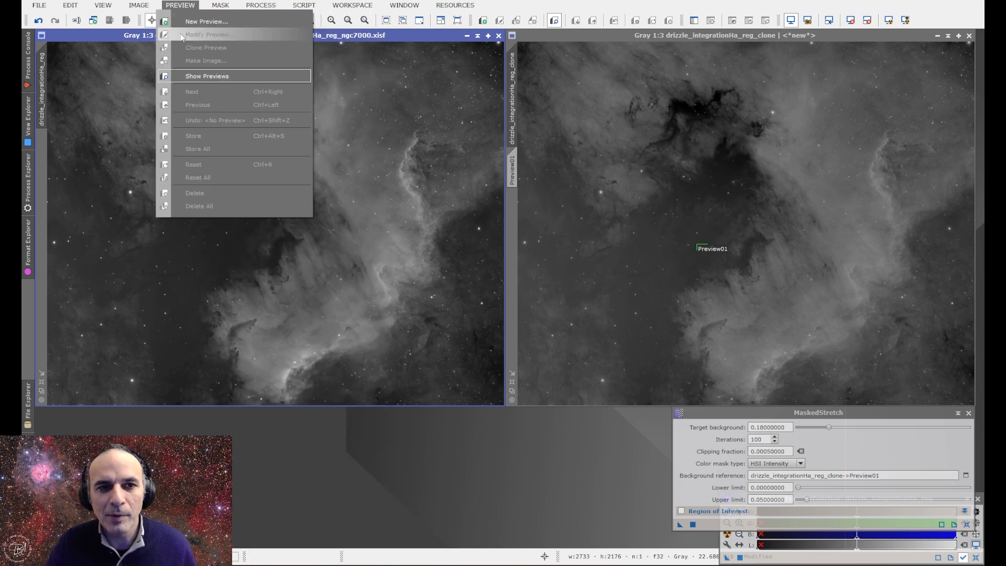
{"action": "left_click", "coordinate": [610, 109]}
{"action": "left_click", "coordinate": [180, 5]}
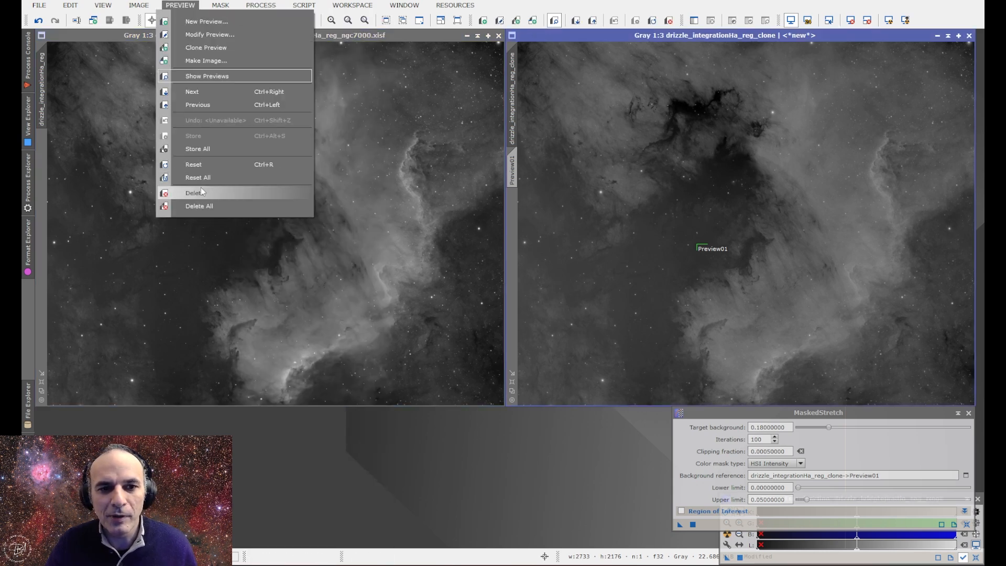
{"action": "left_click", "coordinate": [199, 203]}
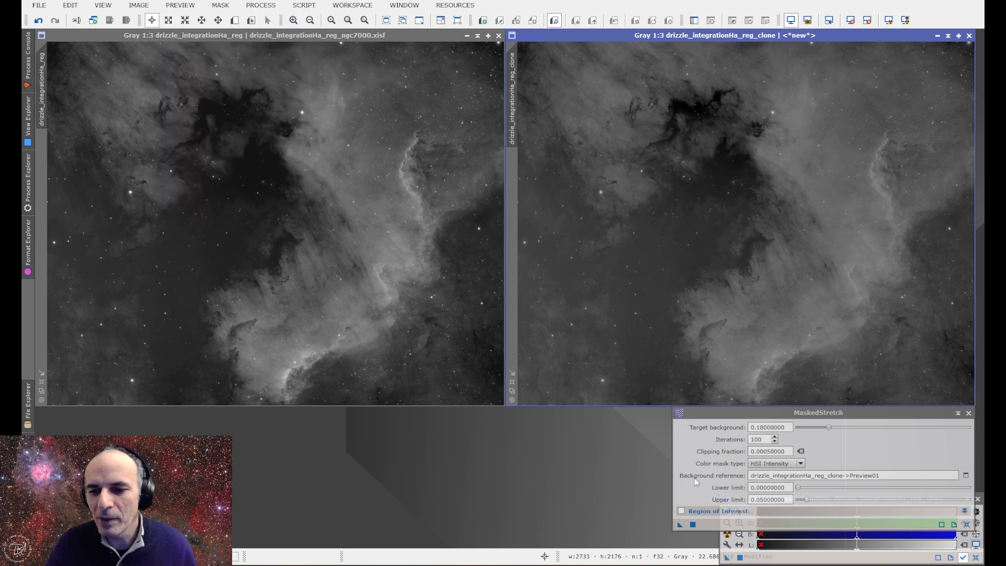
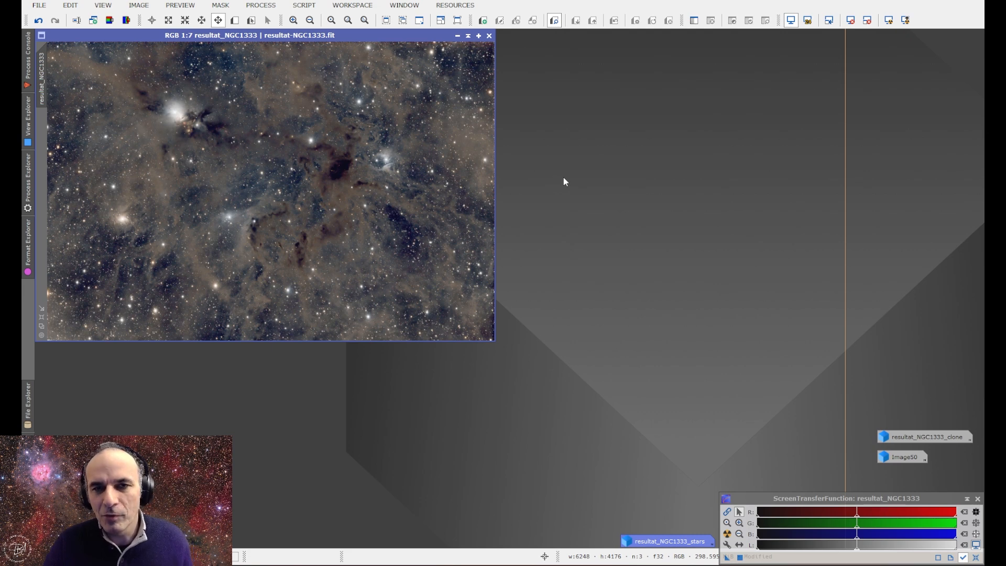
- Restore resultat_NGC1333_clone beside resultat_NGC1333 and compare the stars around the dark blue patch in both images at 1:2
{"action": "double_click", "coordinate": [897, 436]}
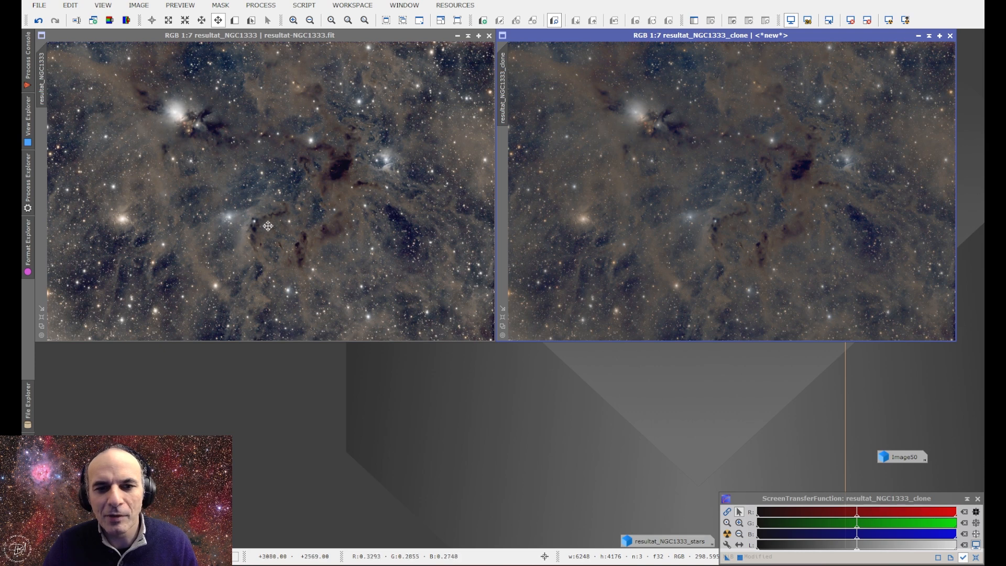
{"action": "scroll", "coordinate": [396, 220], "scroll_direction": "up", "scroll_amount": 4}
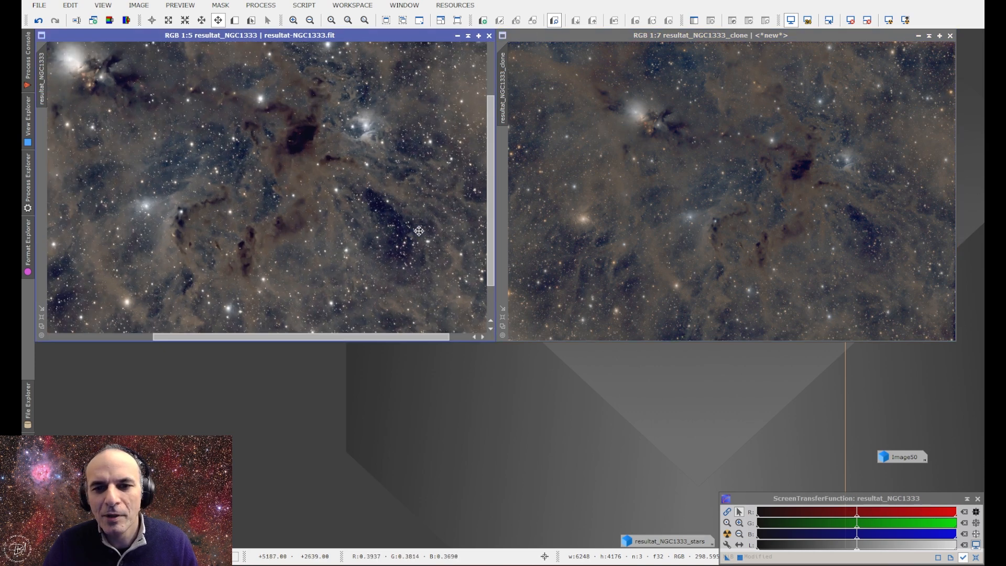
{"action": "left_click_drag", "start_coordinate": [404, 235], "coordinate": [310, 202]}
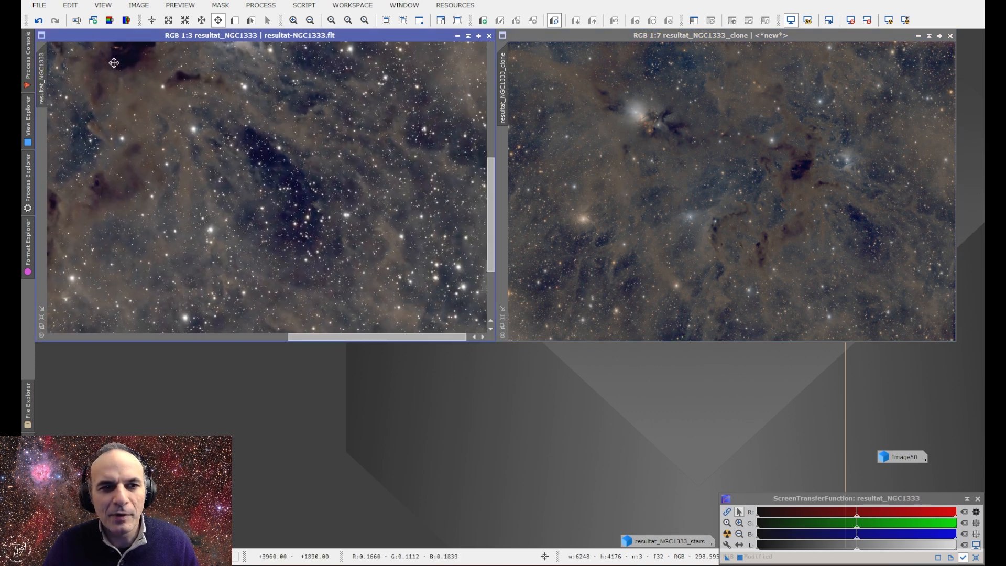
{"action": "left_click_drag", "start_coordinate": [458, 87], "coordinate": [504, 84]}
{"action": "scroll", "coordinate": [707, 201], "scroll_direction": "up", "scroll_amount": 1}
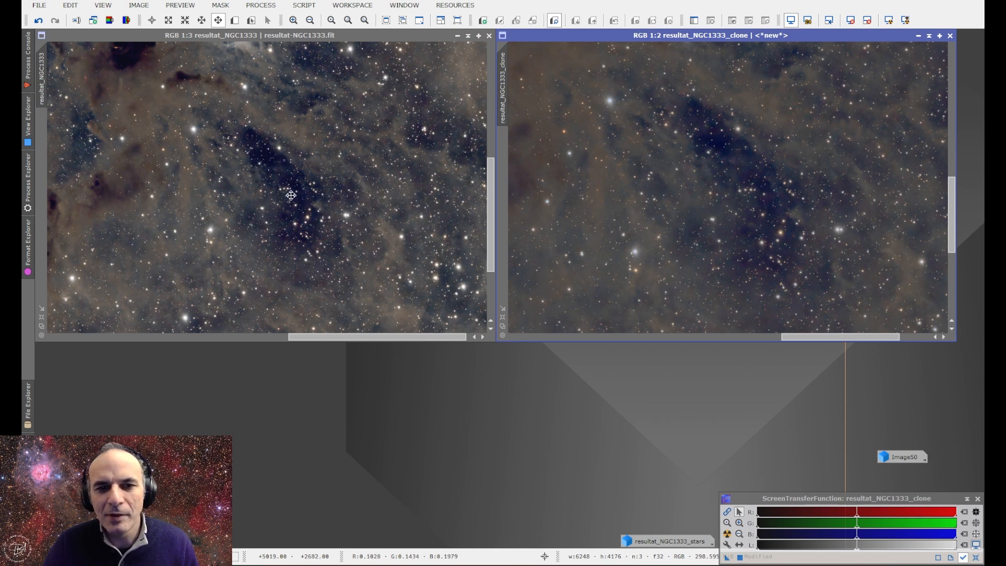
{"action": "scroll", "coordinate": [291, 196], "scroll_direction": "up", "scroll_amount": 1}
{"action": "left_click_drag", "start_coordinate": [299, 197], "coordinate": [274, 193]}
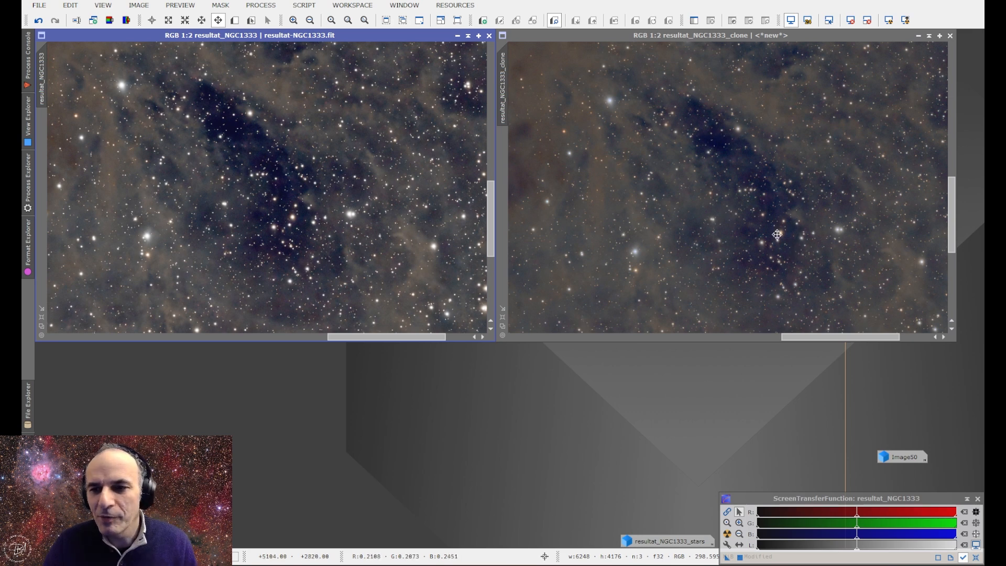
{"action": "scroll", "coordinate": [257, 217], "scroll_direction": "down", "scroll_amount": 5}
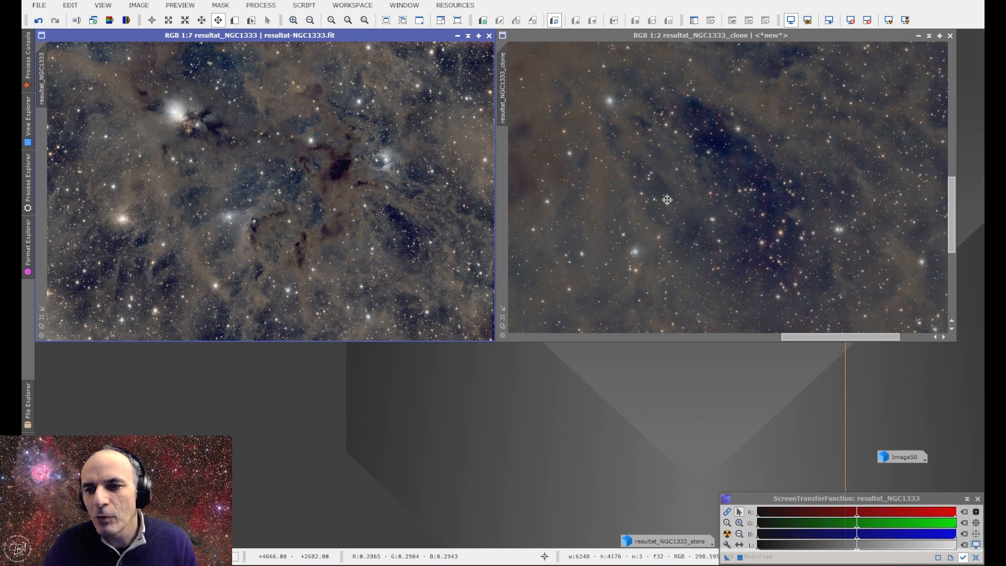
{"action": "left_click", "coordinate": [666, 200]}
{"action": "scroll", "coordinate": [667, 200], "scroll_direction": "down", "scroll_amount": 3}
{"action": "scroll", "coordinate": [667, 200], "scroll_direction": "down", "scroll_amount": 2}
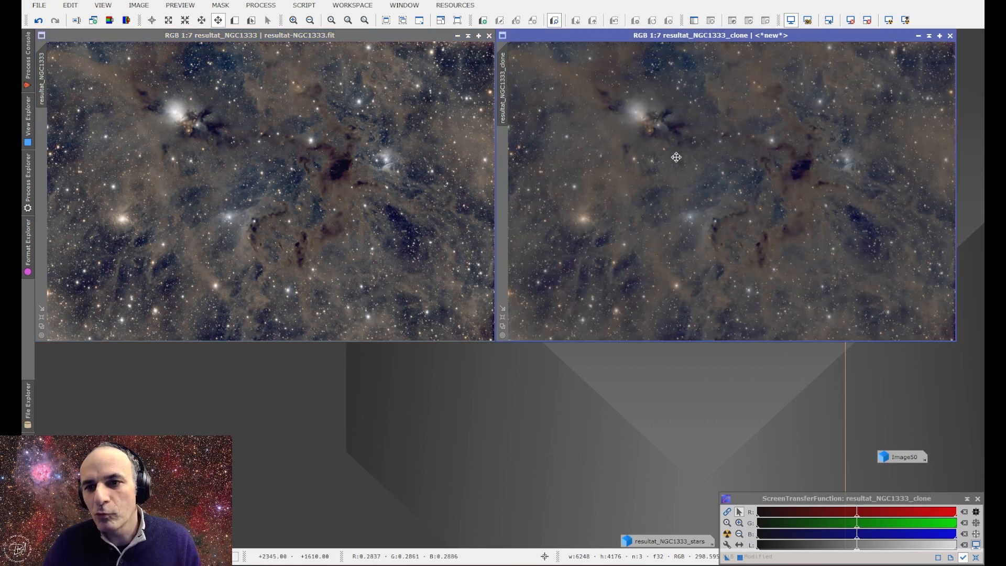
- Compare the bright reflection nebula and its orange knots in resultat_NGC1333 and resultat_NGC1333_clone at 1:2
{"action": "left_click", "coordinate": [179, 106]}
{"action": "scroll", "coordinate": [179, 105], "scroll_direction": "up", "scroll_amount": 4}
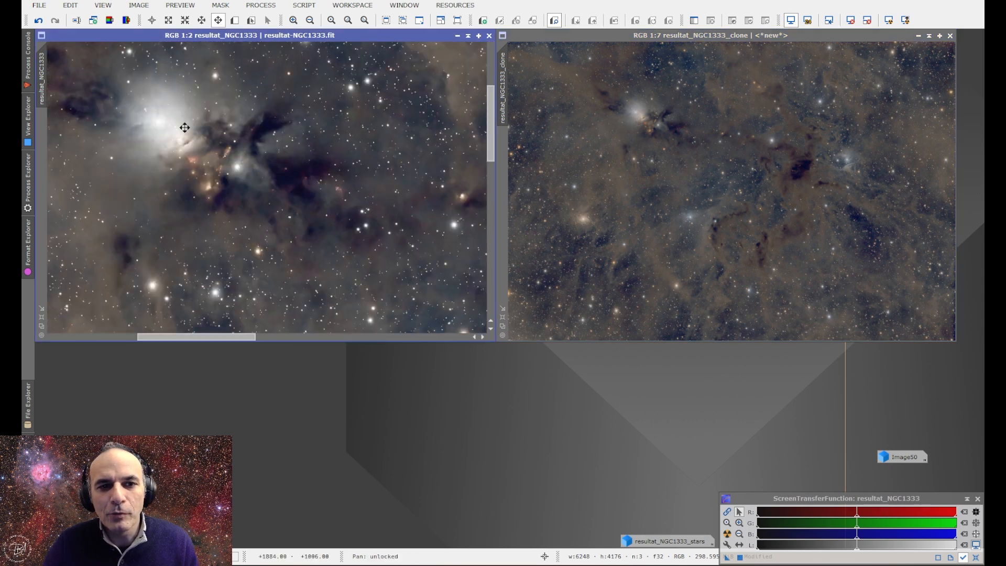
{"action": "scroll", "coordinate": [257, 157], "scroll_direction": "up", "scroll_amount": 1}
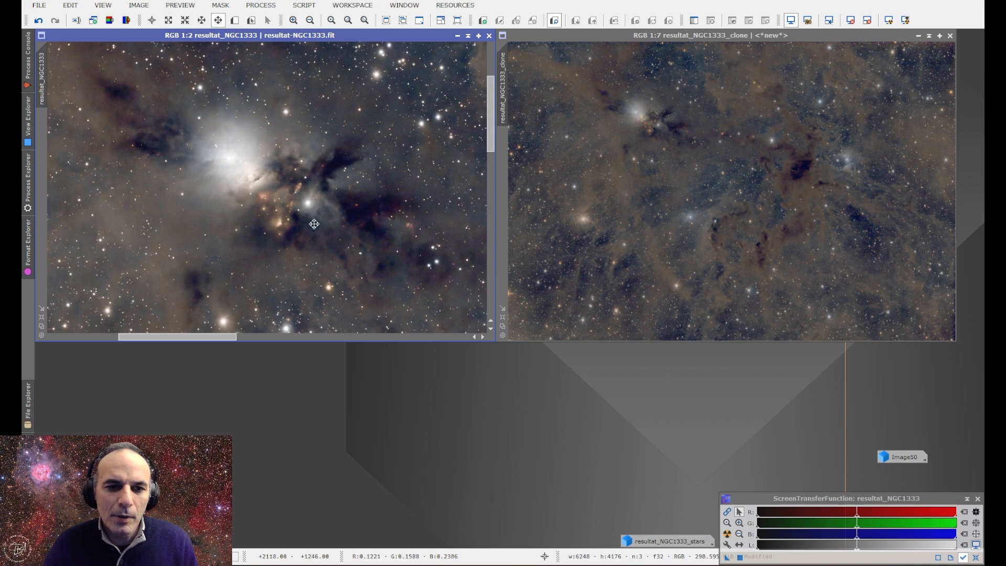
{"action": "left_click_drag", "start_coordinate": [44, 84], "coordinate": [502, 95]}
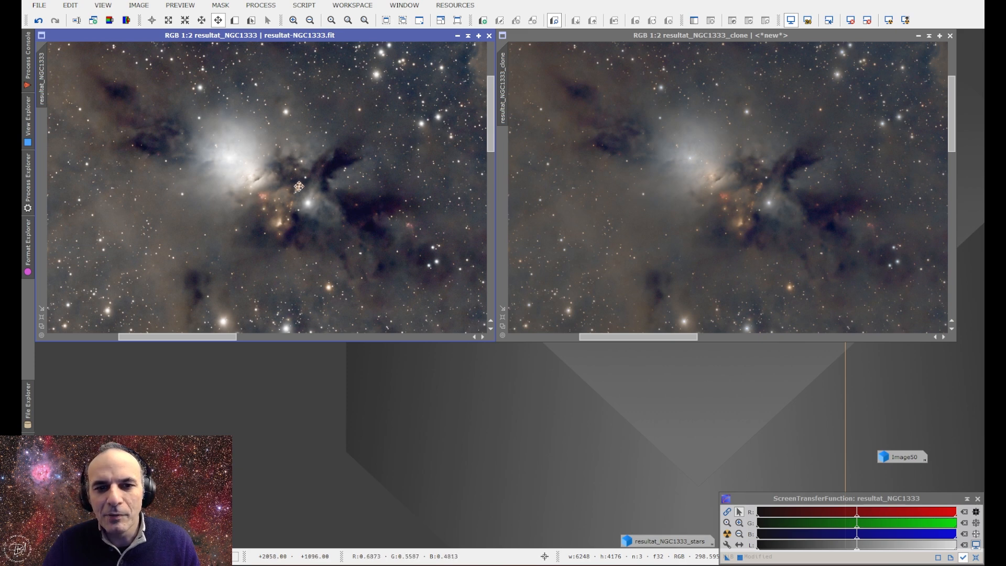
{"action": "scroll", "coordinate": [193, 161], "scroll_direction": "down", "scroll_amount": 5}
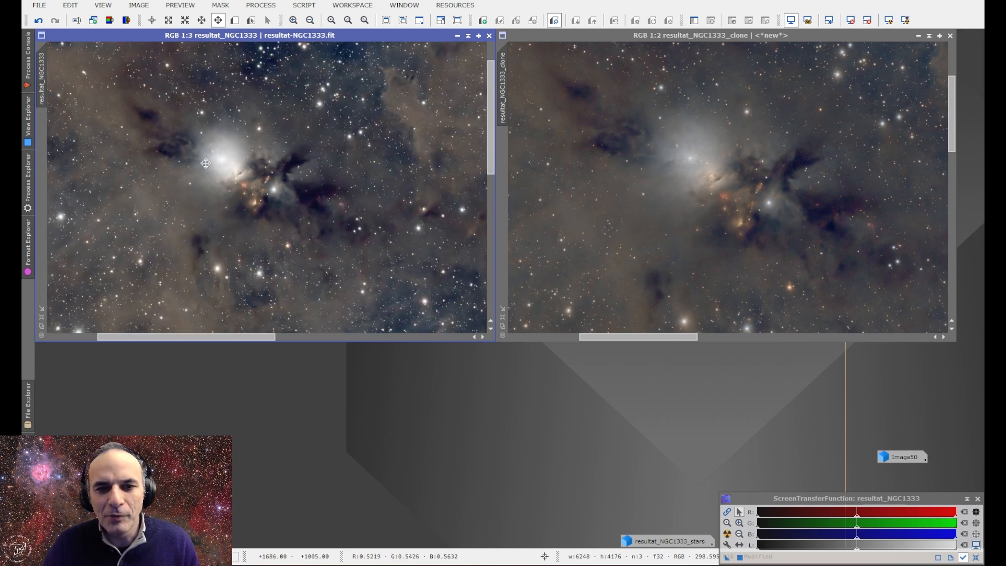
{"action": "left_click", "coordinate": [637, 182]}
{"action": "scroll", "coordinate": [637, 182], "scroll_direction": "down", "scroll_amount": 4}
{"action": "scroll", "coordinate": [637, 183], "scroll_direction": "down", "scroll_amount": 1}
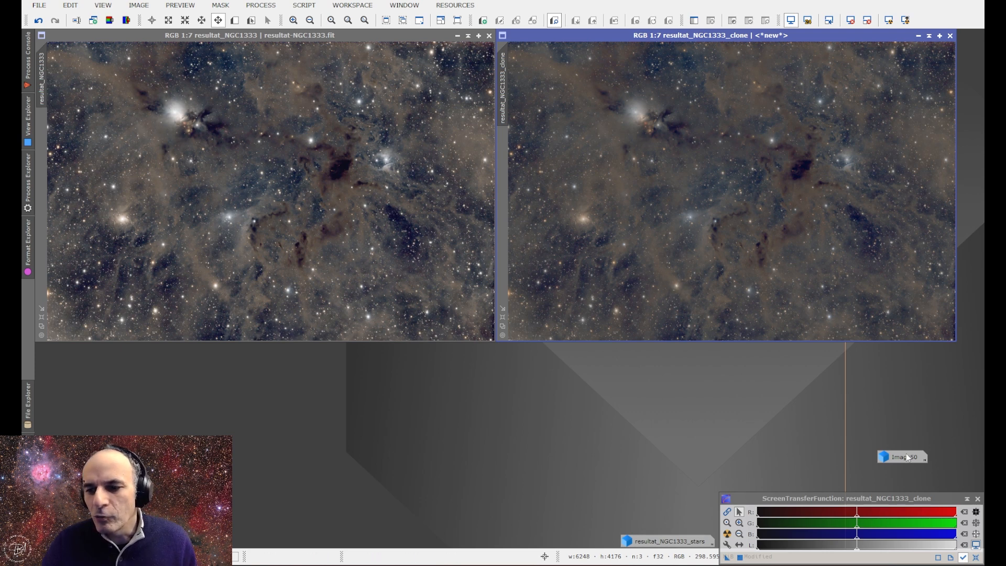
- Restore Image50, show it beside resultat_NGC1333_clone, and place it over the clone beside resultat_NGC1333
{"action": "mouse_move", "coordinate": [908, 458]}
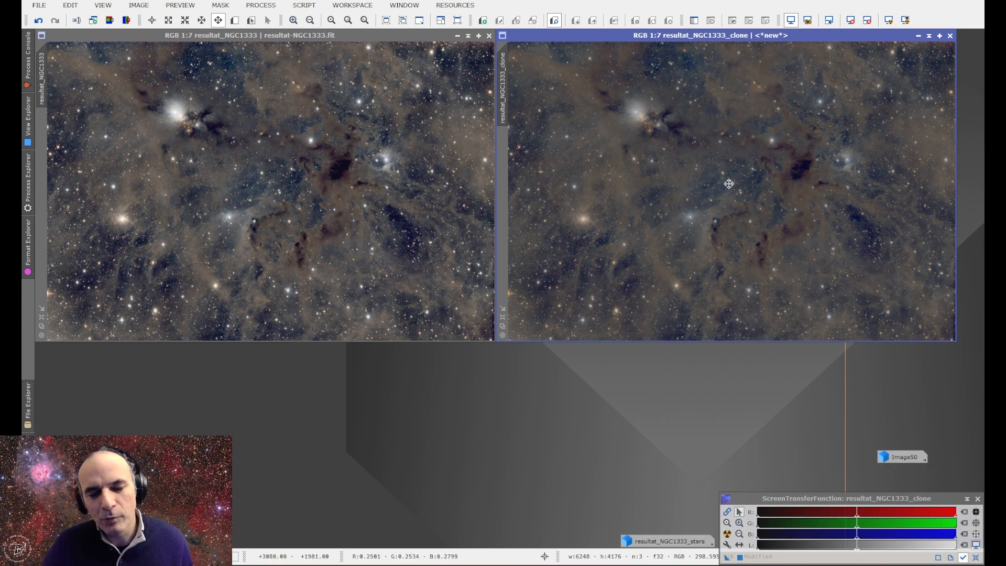
{"action": "double_click", "coordinate": [904, 457]}
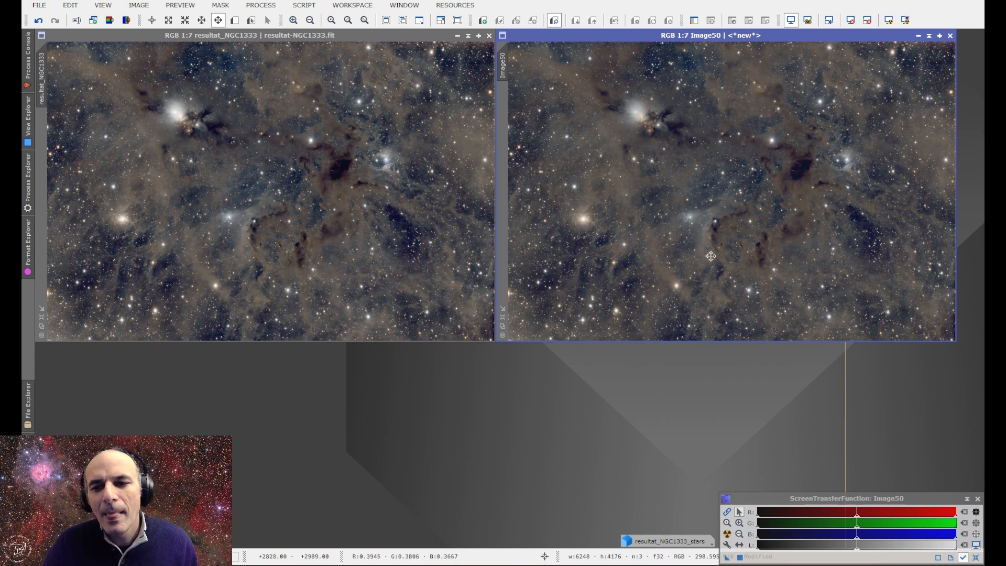
{"action": "left_click_drag", "start_coordinate": [753, 36], "coordinate": [291, 35]}
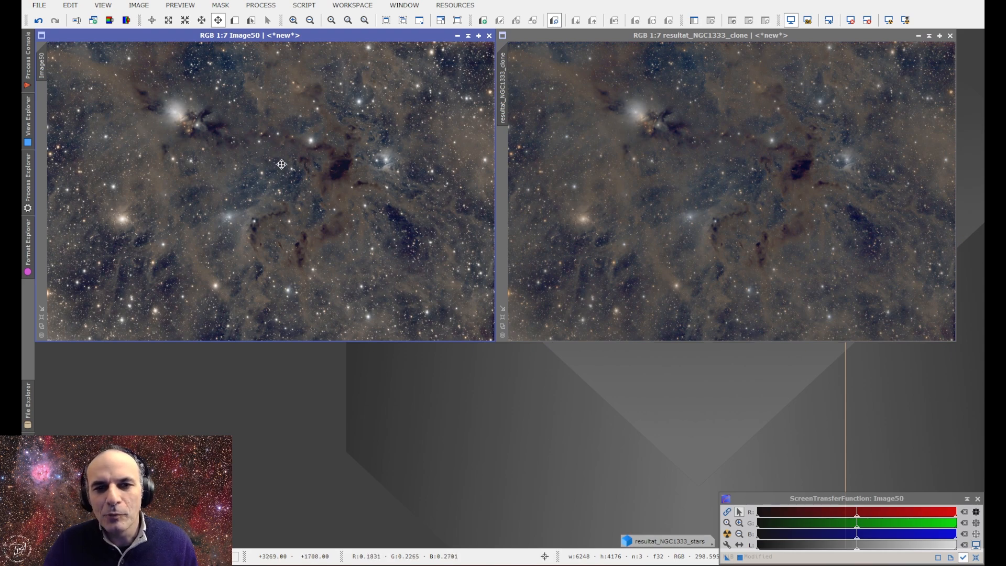
{"action": "left_click_drag", "start_coordinate": [241, 44], "coordinate": [683, 42]}
{"action": "left_click_drag", "start_coordinate": [701, 43], "coordinate": [702, 40]}
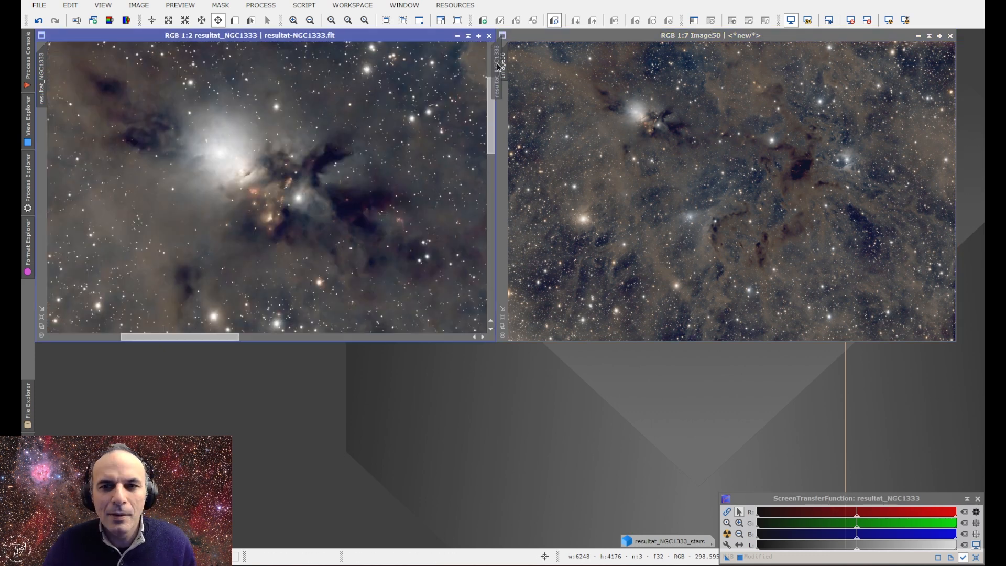
- Match Image50 to the 1:2 view of resultat_NGC1333 and compare the bright reflection nebula and its orange knots
{"action": "left_click_drag", "start_coordinate": [496, 64], "coordinate": [503, 67]}
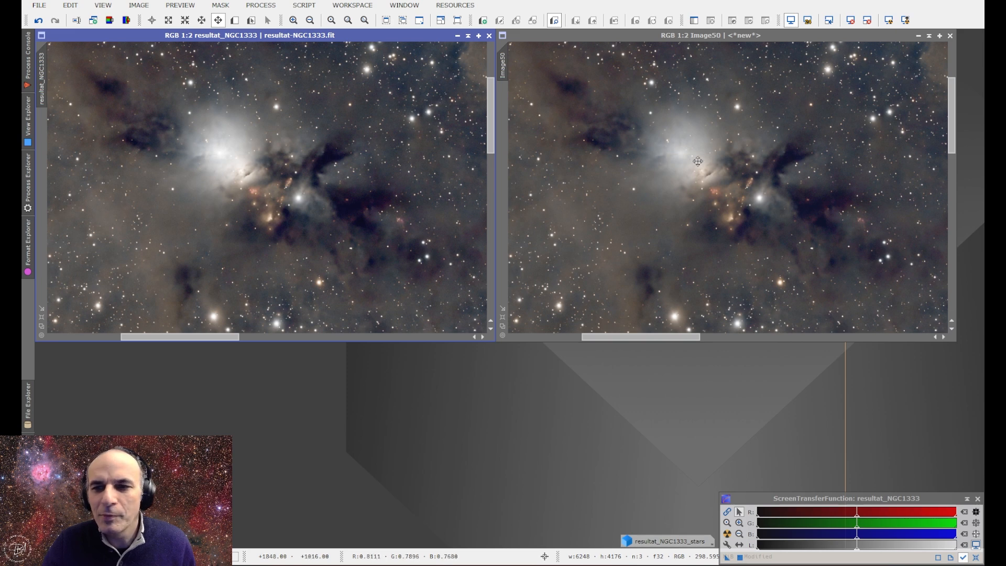
{"action": "scroll", "coordinate": [724, 224], "scroll_direction": "down", "scroll_amount": 6}
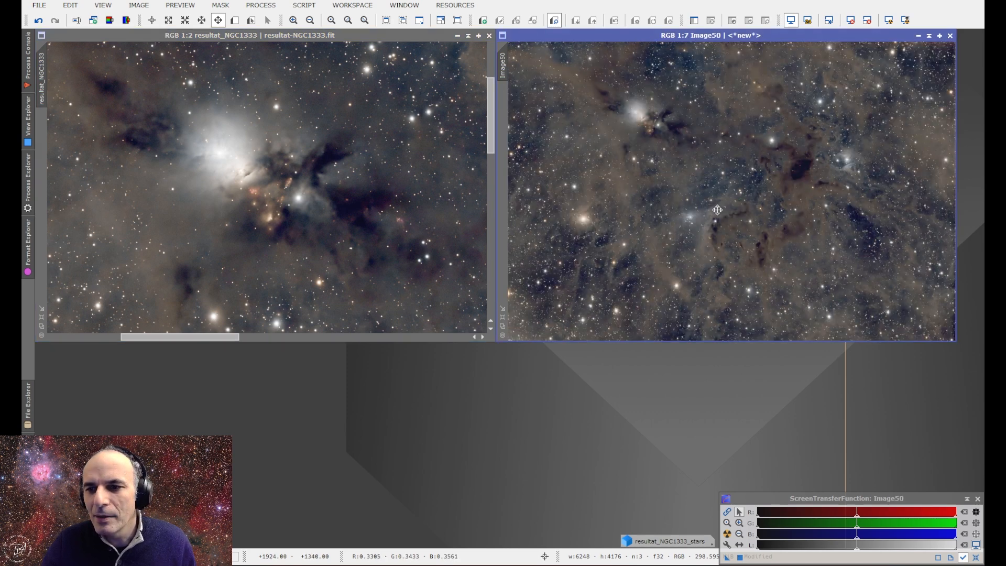
{"action": "scroll", "coordinate": [715, 209], "scroll_direction": "up", "scroll_amount": 1}
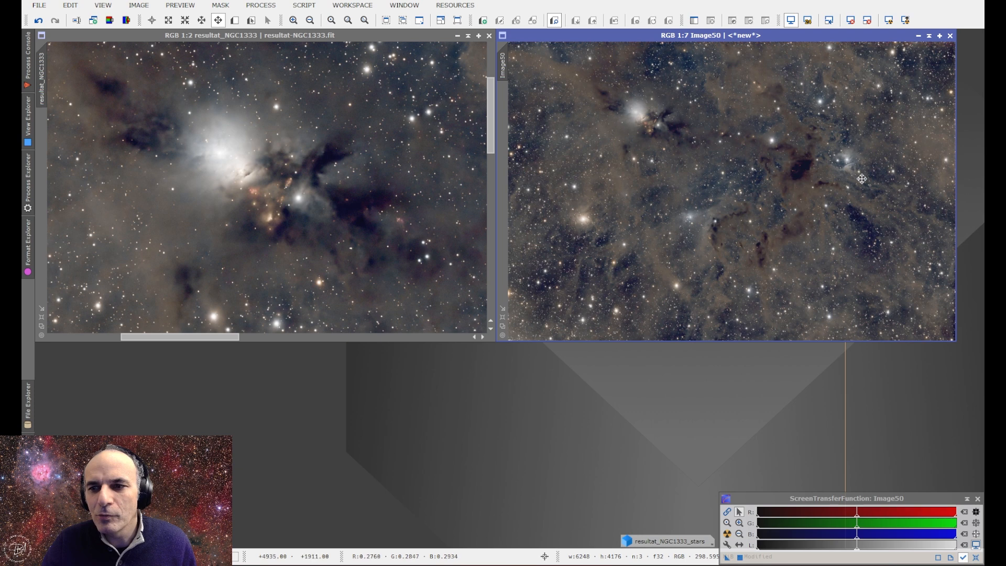
- Compare the stars around the dark blue patch in Image50 and resultat_NGC1333 at 1:2, returning both to full view
{"action": "scroll", "coordinate": [879, 219], "scroll_direction": "up", "scroll_amount": 3}
{"action": "scroll", "coordinate": [879, 218], "scroll_direction": "up", "scroll_amount": 2}
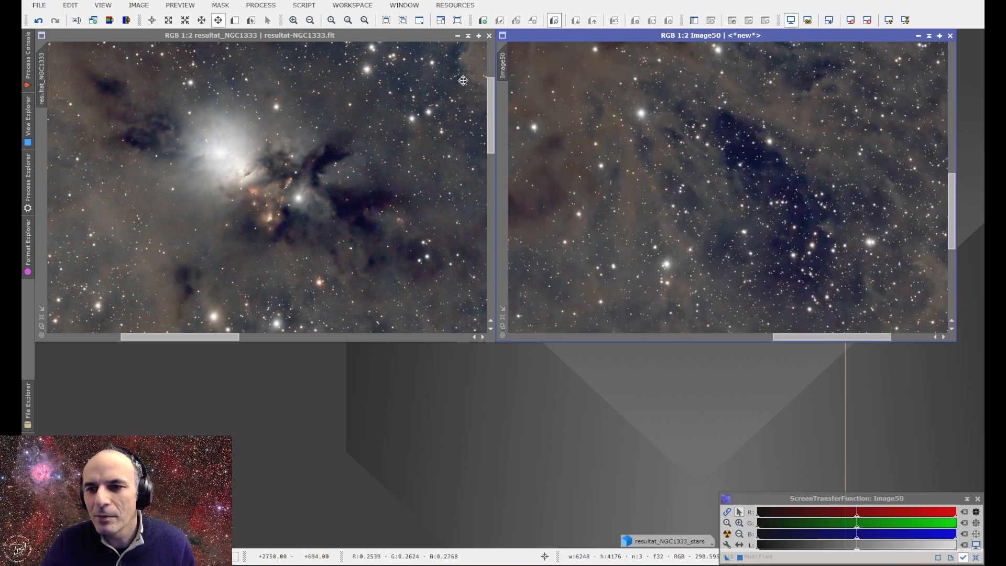
{"action": "left_click_drag", "start_coordinate": [503, 66], "coordinate": [47, 74]}
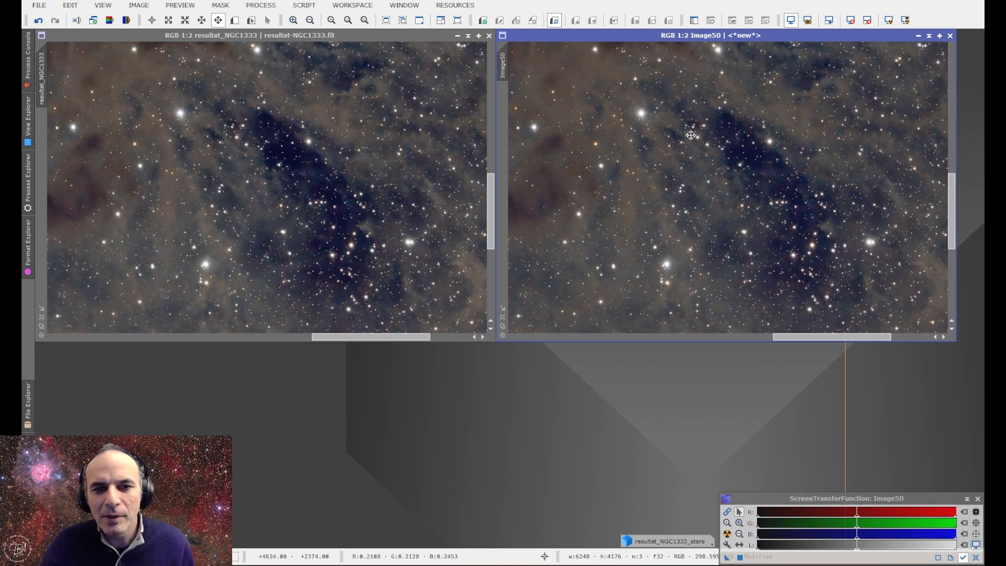
{"action": "scroll", "coordinate": [709, 207], "scroll_direction": "down", "scroll_amount": 5}
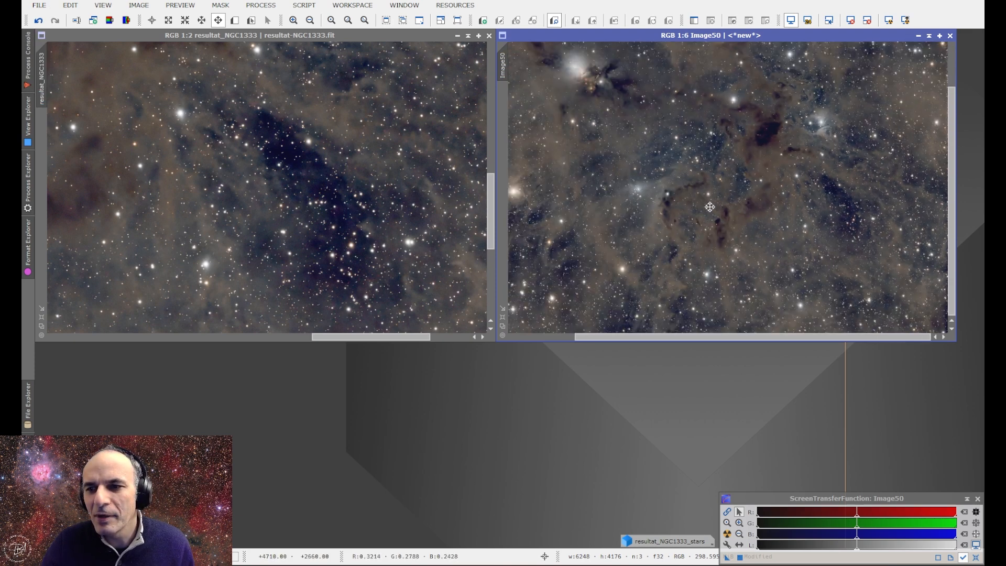
{"action": "scroll", "coordinate": [709, 206], "scroll_direction": "down", "scroll_amount": 1}
{"action": "scroll", "coordinate": [709, 207], "scroll_direction": "up", "scroll_amount": 1}
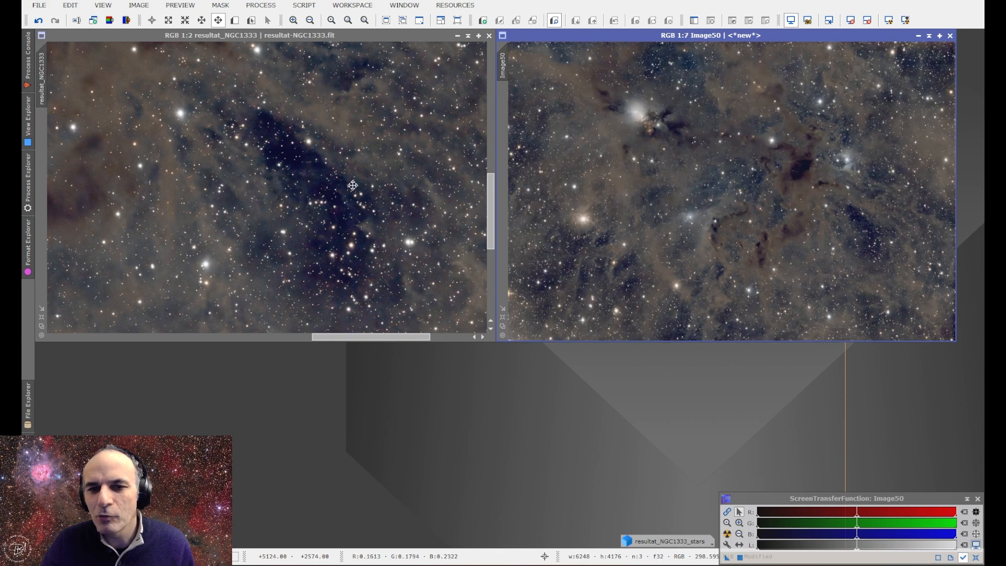
{"action": "left_click", "coordinate": [363, 186]}
{"action": "scroll", "coordinate": [363, 186], "scroll_direction": "down", "scroll_amount": 5}
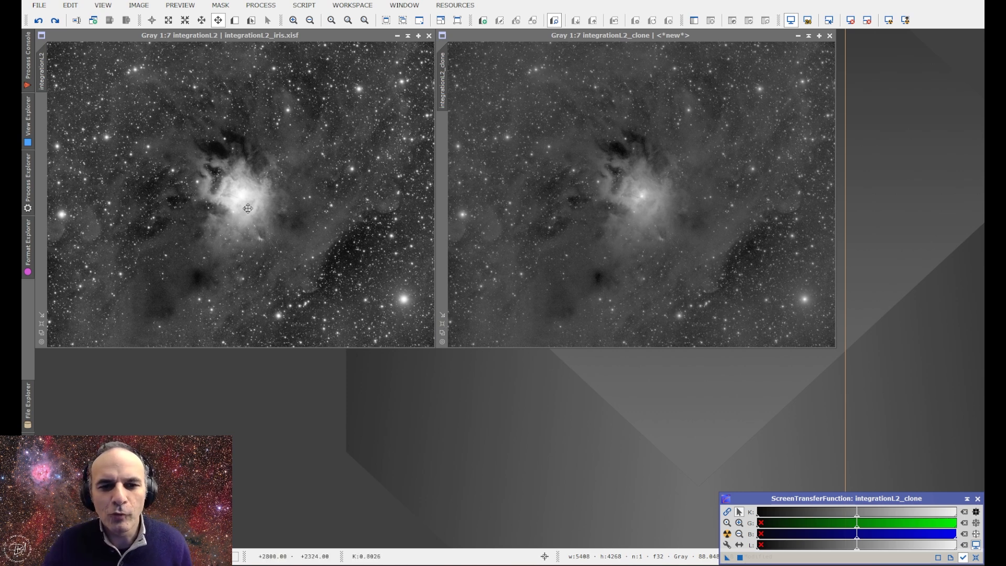
- Compare the bright nebula core in integrationL2 and integrationL2_clone at 1:2
{"action": "scroll", "coordinate": [248, 210], "scroll_direction": "up", "scroll_amount": 5}
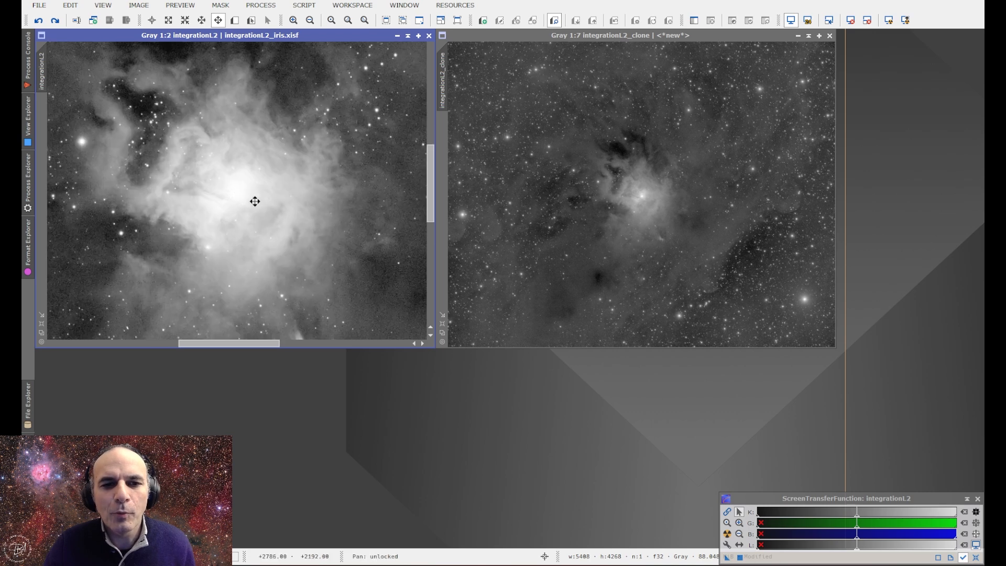
{"action": "left_click_drag", "start_coordinate": [43, 70], "coordinate": [449, 70]}
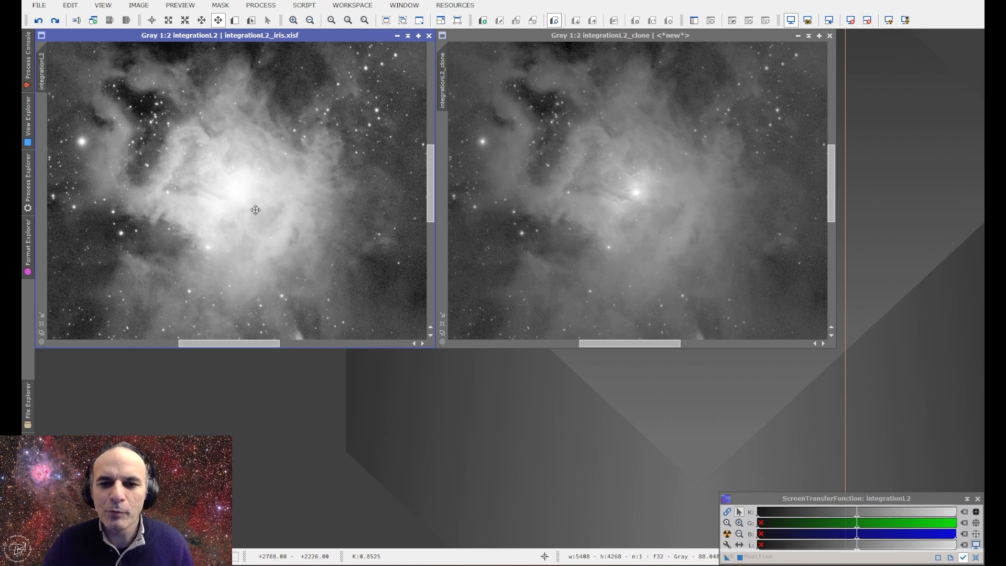
{"action": "scroll", "coordinate": [251, 198], "scroll_direction": "down", "scroll_amount": 3}
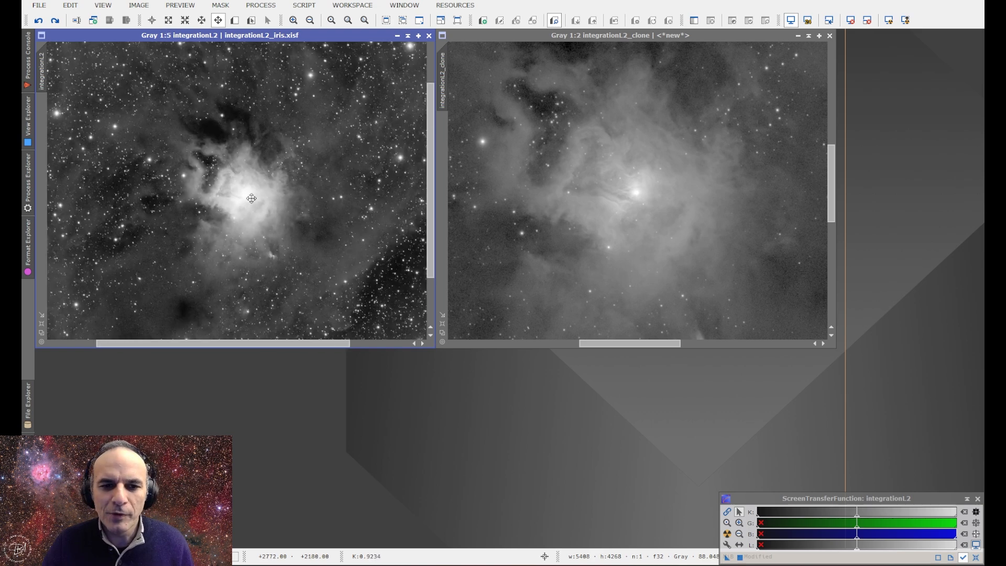
{"action": "scroll", "coordinate": [252, 198], "scroll_direction": "down", "scroll_amount": 2}
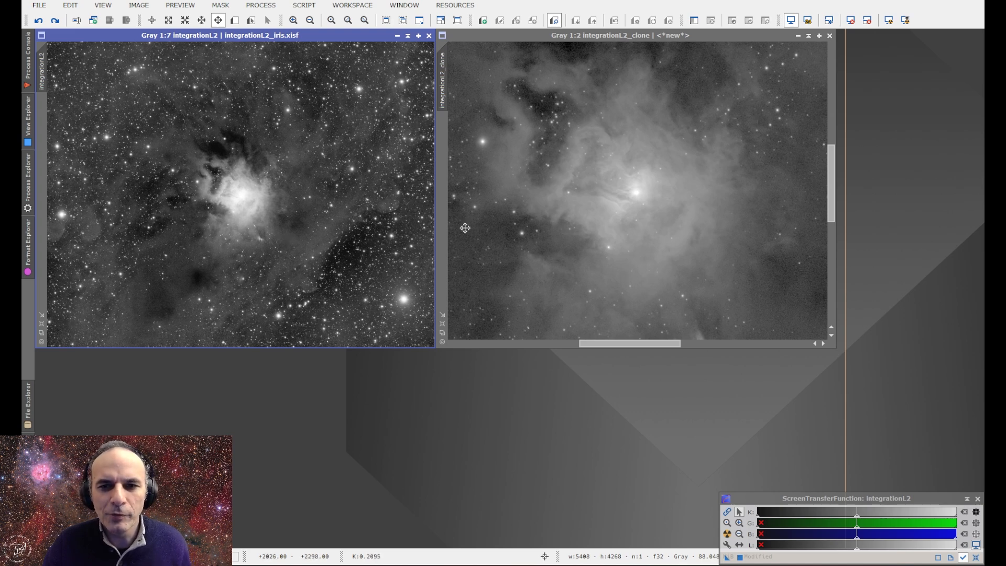
- Compare the dark filaments beside the central star in integrationL2_clone and integrationL2 at 1:1, returning both to full view
{"action": "mouse_move", "coordinate": [445, 86]}
{"action": "left_mouse_down"}
{"action": "mouse_move", "coordinate": [62, 82]}
{"action": "mouse_move", "coordinate": [43, 71]}
{"action": "left_mouse_up"}
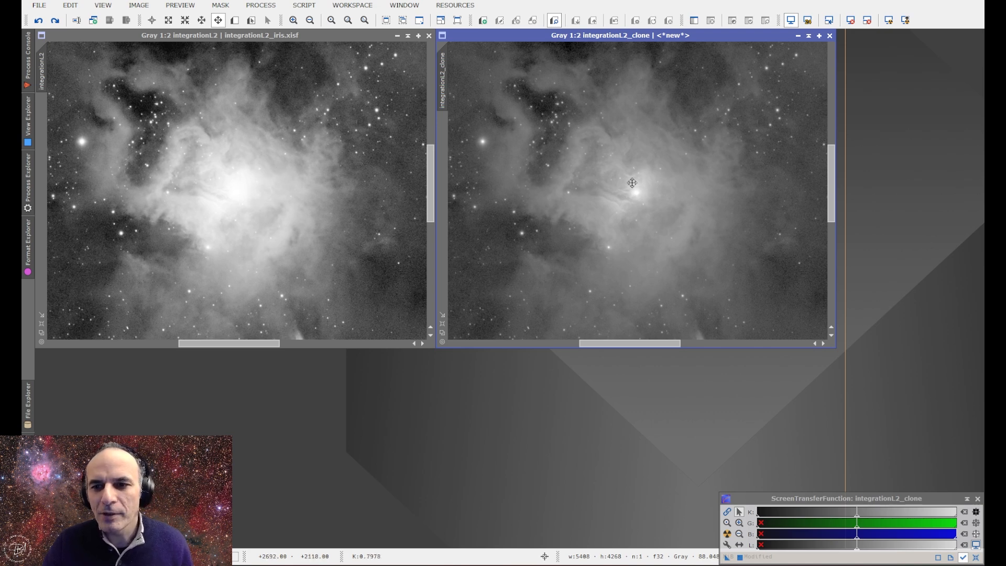
{"action": "scroll", "coordinate": [619, 199], "scroll_direction": "up", "scroll_amount": 1}
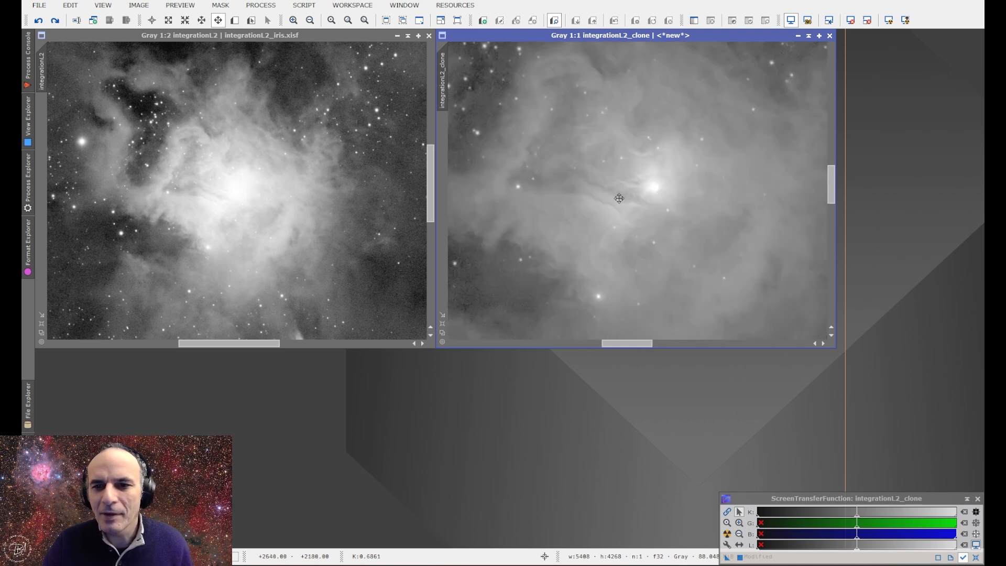
{"action": "left_click_drag", "start_coordinate": [442, 99], "coordinate": [42, 85]}
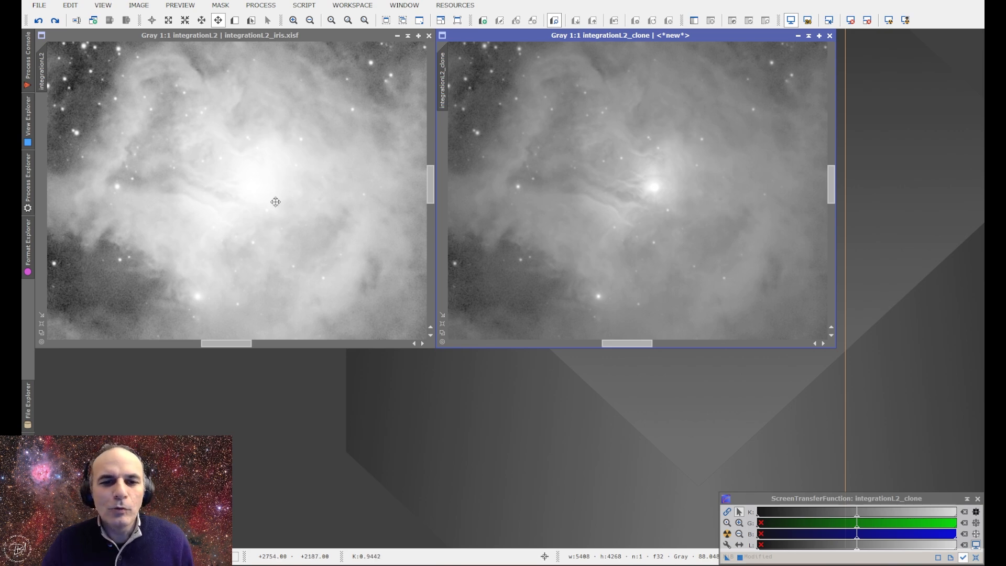
{"action": "scroll", "coordinate": [275, 199], "scroll_direction": "down", "scroll_amount": 4}
{"action": "scroll", "coordinate": [276, 202], "scroll_direction": "down", "scroll_amount": 2}
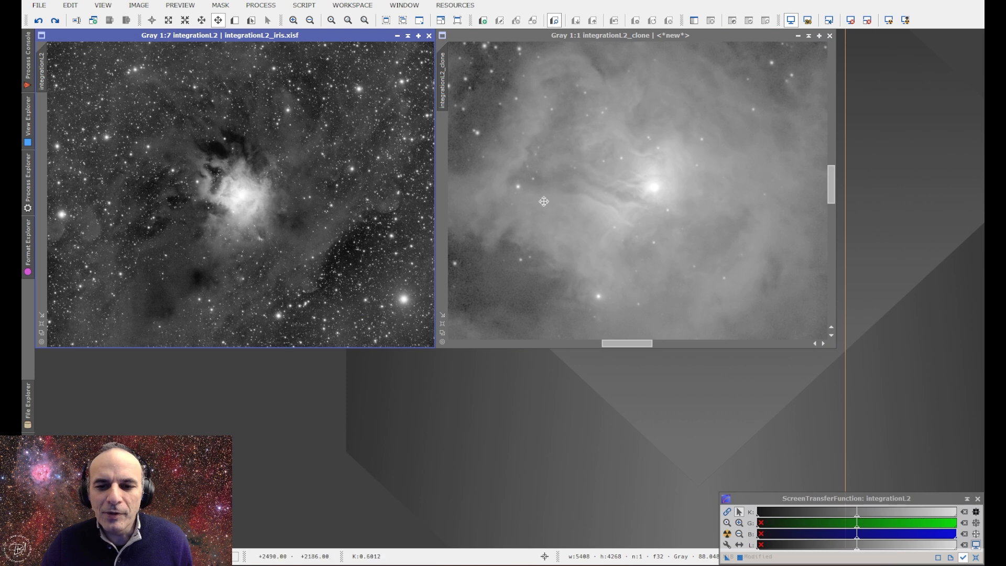
{"action": "scroll", "coordinate": [601, 200], "scroll_direction": "down", "scroll_amount": 5}
{"action": "scroll", "coordinate": [601, 200], "scroll_direction": "down", "scroll_amount": 1}
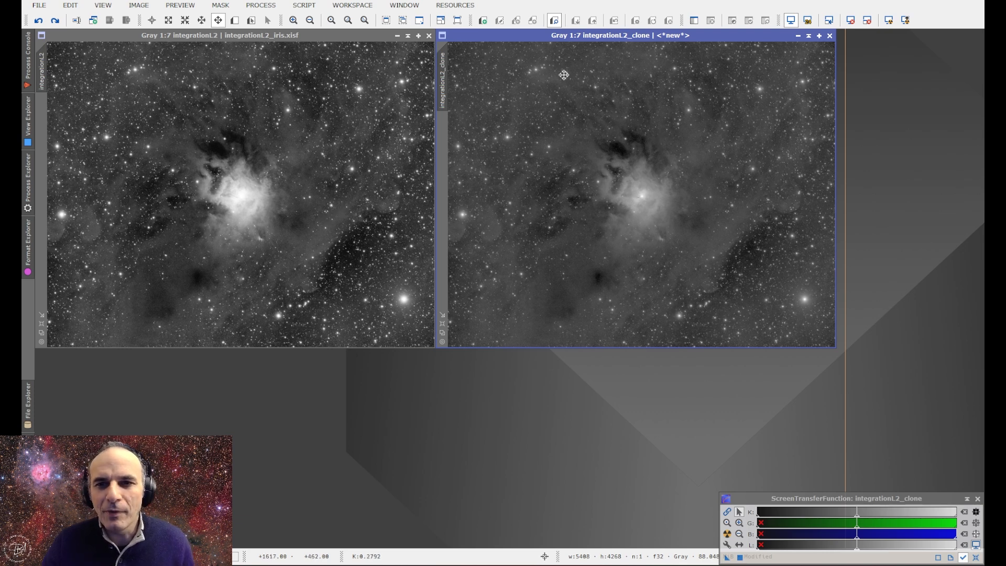
- Redo HDRMultiscaleTransform on integrationL2 and integrationL2_clone, switching it off and on once in the clone to compare
{"action": "left_click", "coordinate": [196, 35]}
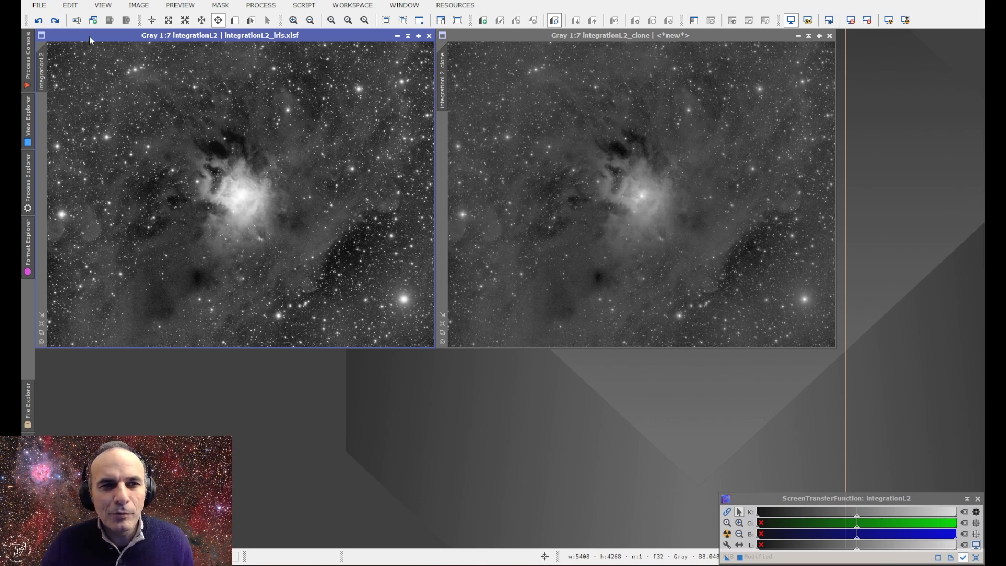
{"action": "left_click", "coordinate": [57, 22]}
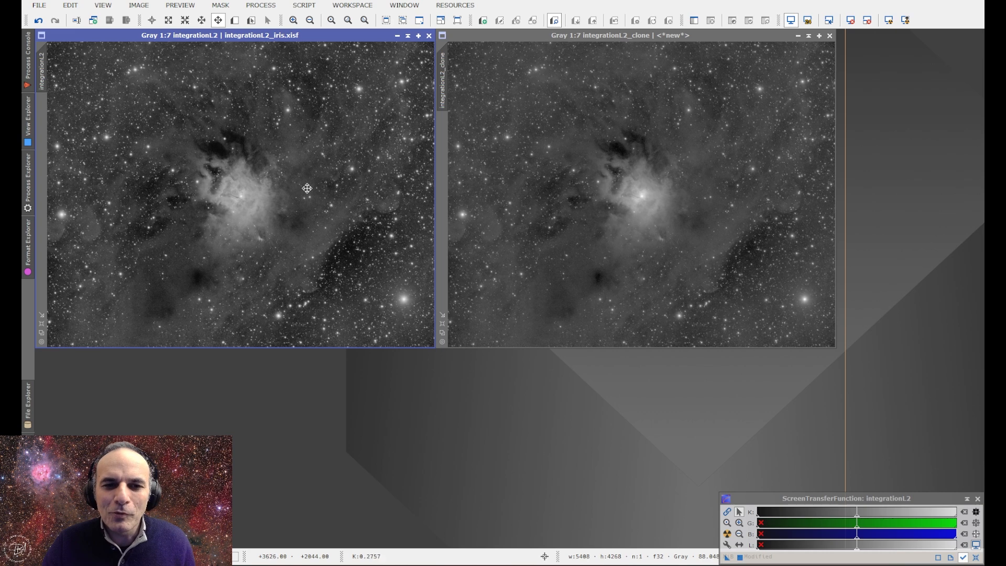
{"action": "left_click", "coordinate": [506, 166]}
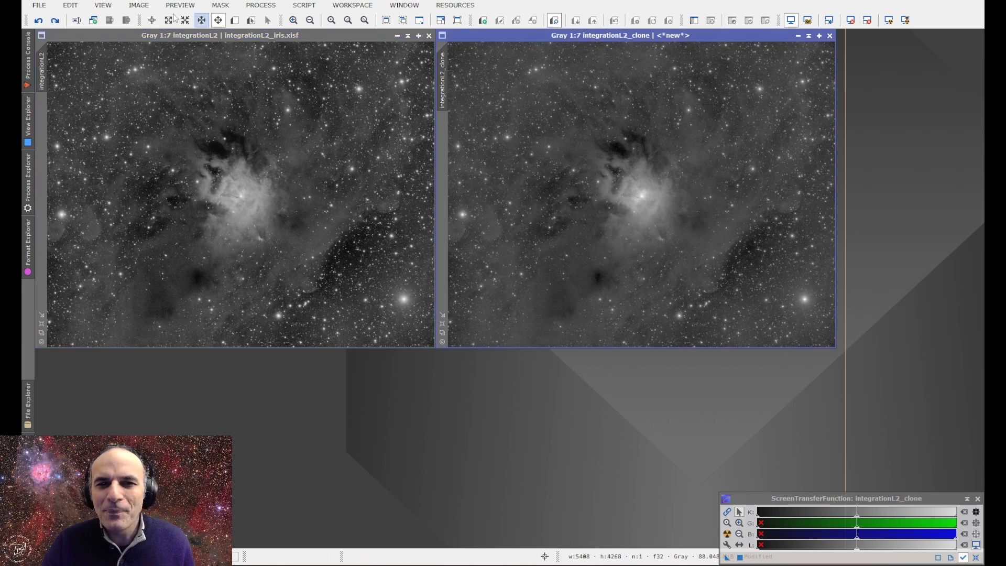
{"action": "left_click", "coordinate": [60, 20]}
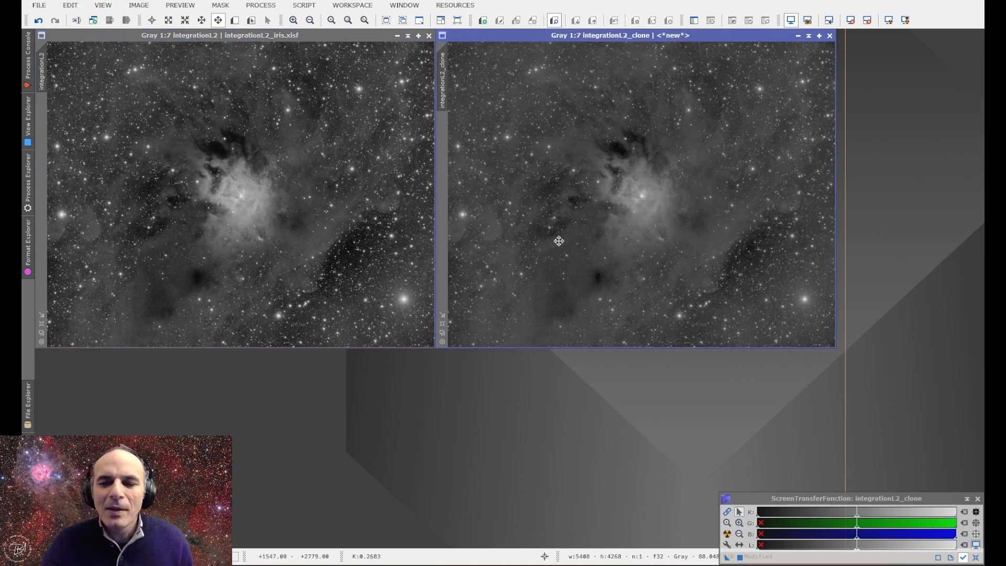
{"action": "left_click", "coordinate": [40, 22]}
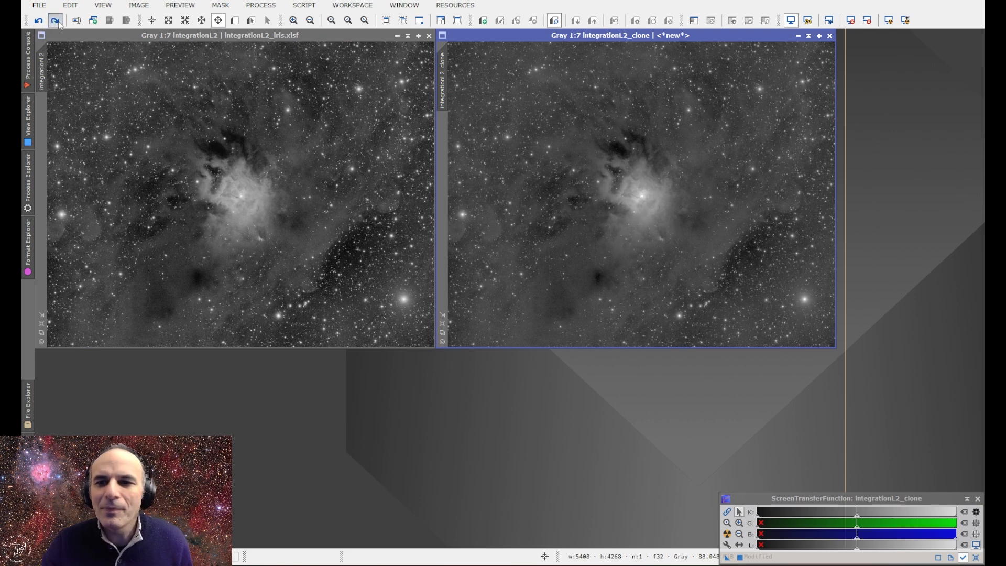
{"action": "left_click", "coordinate": [55, 20]}
- Compare the nebula core in both HDRMultiscaleTransform versions, integrationL2_clone and integrationL2, at 1:1
{"action": "scroll", "coordinate": [642, 209], "scroll_direction": "up", "scroll_amount": 5}
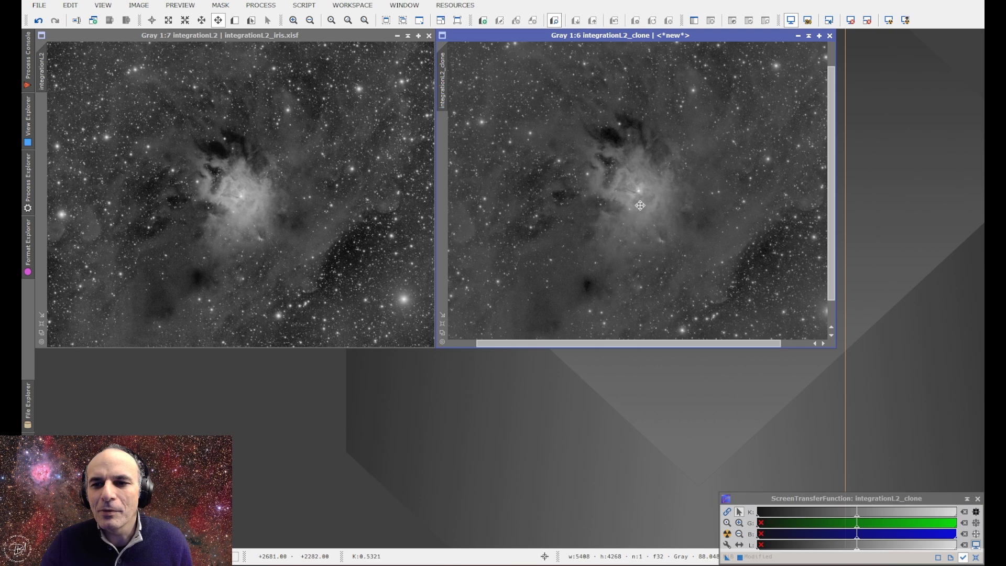
{"action": "scroll", "coordinate": [636, 193], "scroll_direction": "up", "scroll_amount": 1}
{"action": "left_click_drag", "start_coordinate": [636, 192], "coordinate": [638, 223]}
{"action": "left_click_drag", "start_coordinate": [445, 79], "coordinate": [51, 72]}
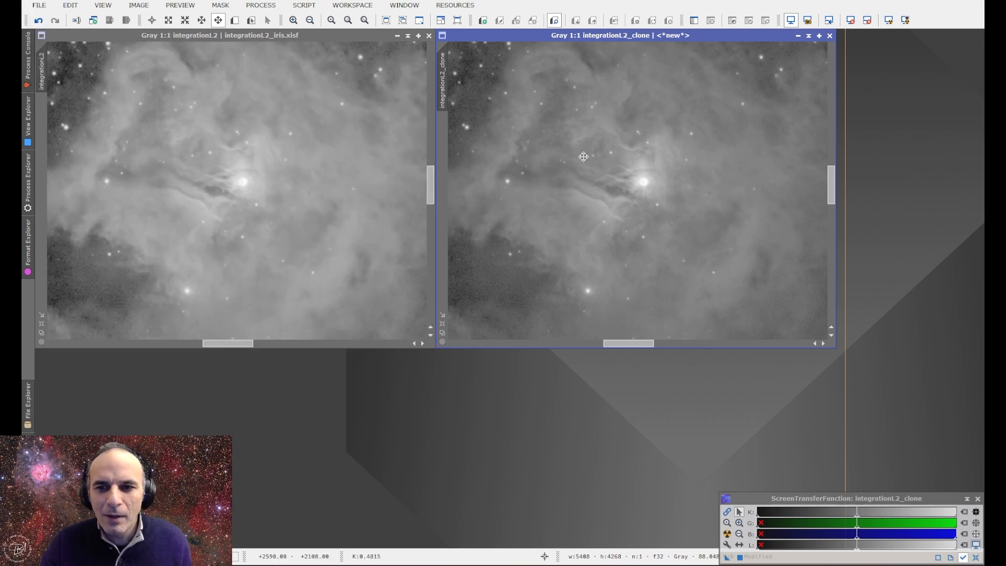
- Undo HDRMultiscaleTransform on integrationL2_clone, toggle it off and on in integrationL2 to compare the cores, and return both to full view
{"action": "left_click", "coordinate": [39, 20]}
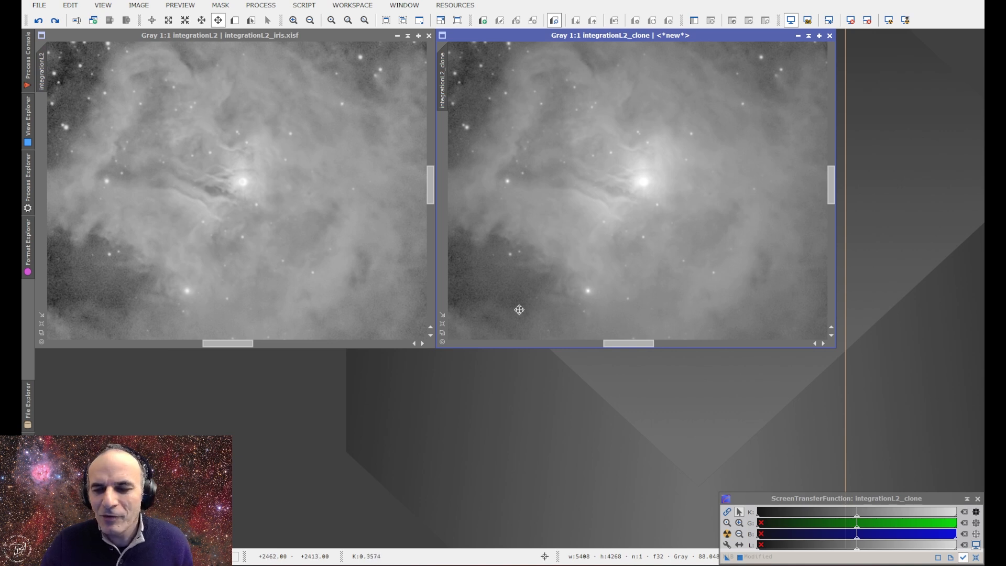
{"action": "left_click", "coordinate": [122, 194]}
{"action": "left_click", "coordinate": [43, 20]}
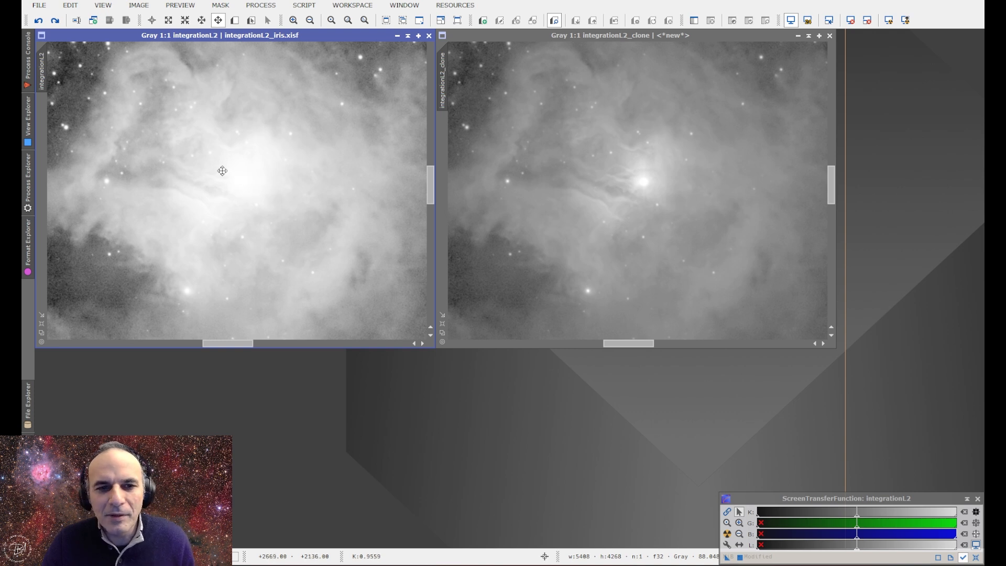
{"action": "left_click", "coordinate": [55, 22]}
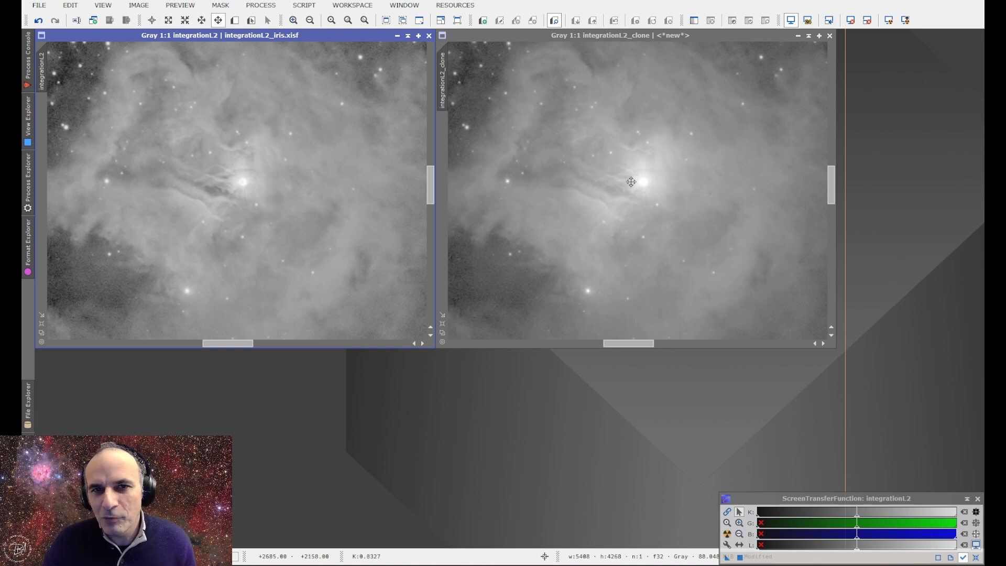
{"action": "scroll", "coordinate": [272, 191], "scroll_direction": "down", "scroll_amount": 5}
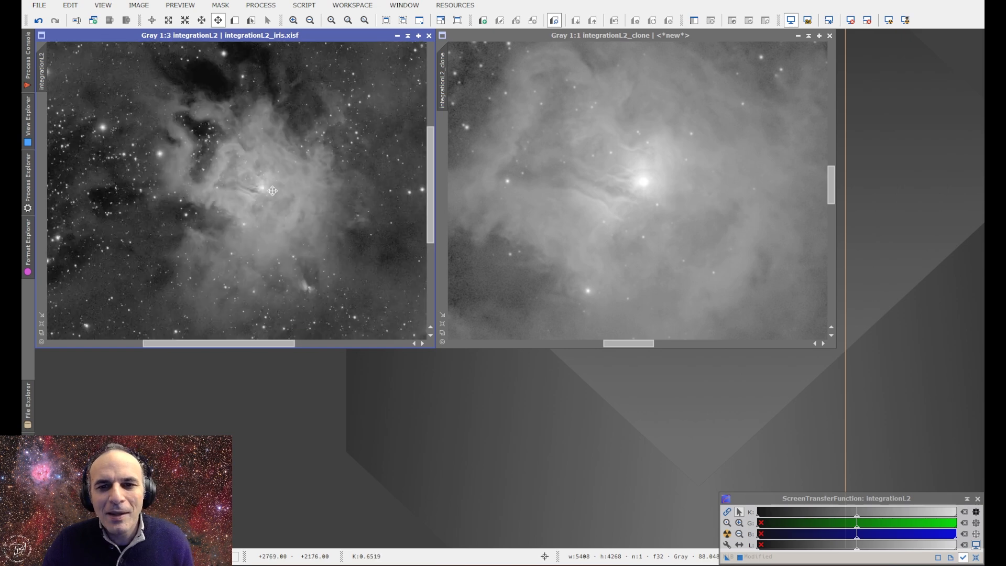
{"action": "scroll", "coordinate": [272, 190], "scroll_direction": "down", "scroll_amount": 1}
{"action": "scroll", "coordinate": [590, 221], "scroll_direction": "down", "scroll_amount": 5}
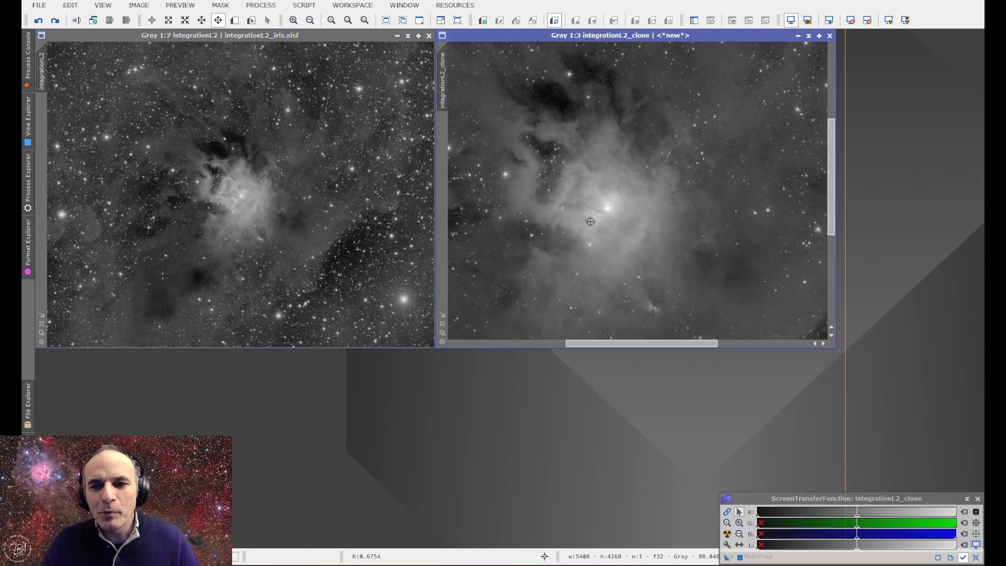
{"action": "scroll", "coordinate": [591, 221], "scroll_direction": "down", "scroll_amount": 1}
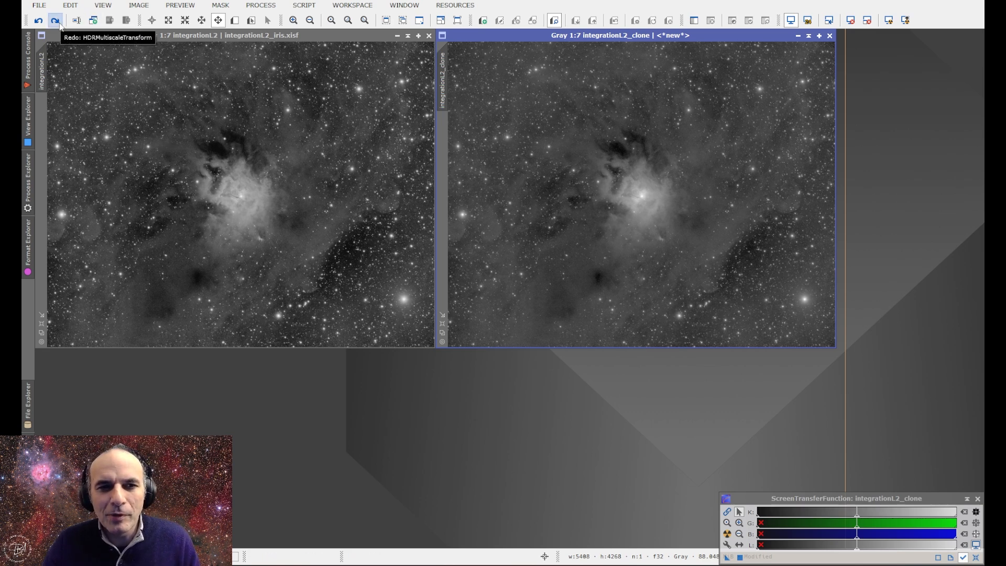
- Examine the integrationL2 core at 1:2 with HDRMultiscaleTransform redone and undone again
{"action": "scroll", "coordinate": [242, 198], "scroll_direction": "up", "scroll_amount": 4}
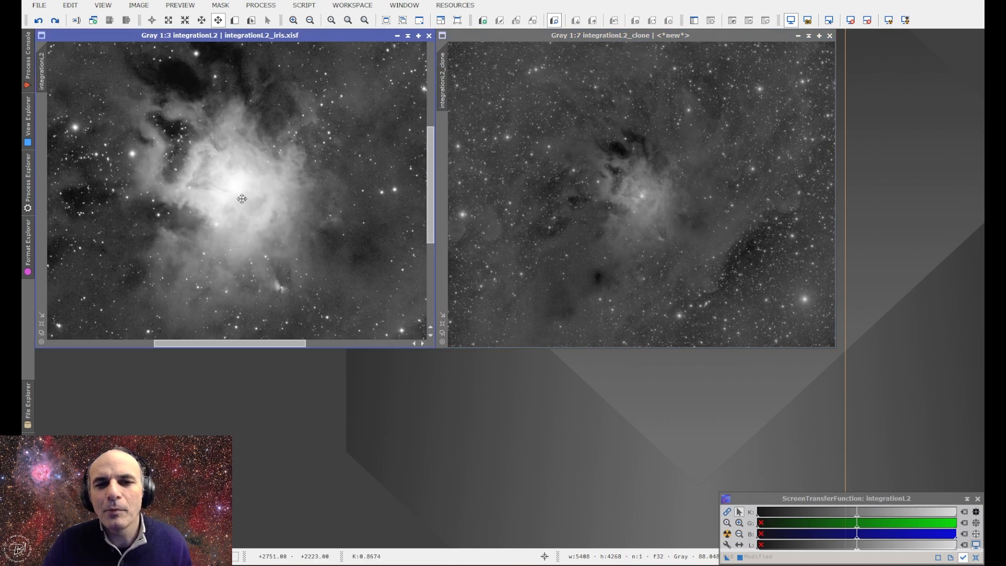
{"action": "scroll", "coordinate": [242, 199], "scroll_direction": "up", "scroll_amount": 1}
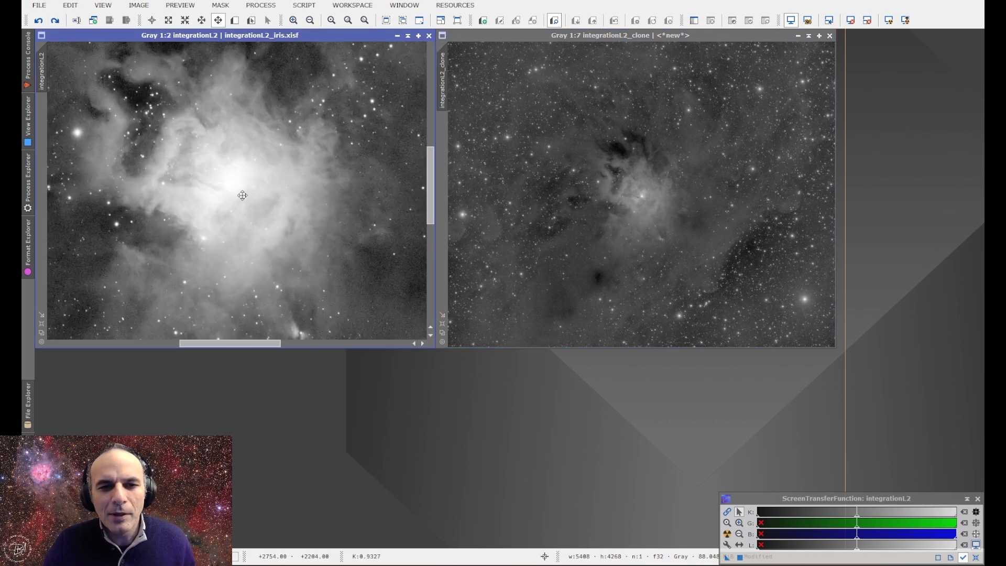
{"action": "left_click", "coordinate": [55, 21]}
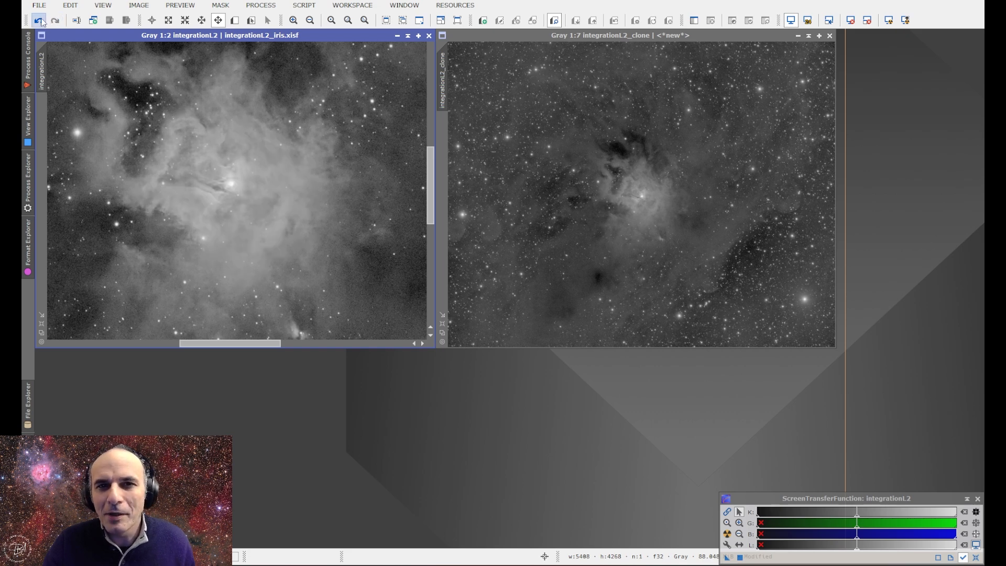
{"action": "left_click", "coordinate": [39, 21]}
{"action": "scroll", "coordinate": [223, 149], "scroll_direction": "down", "scroll_amount": 5}
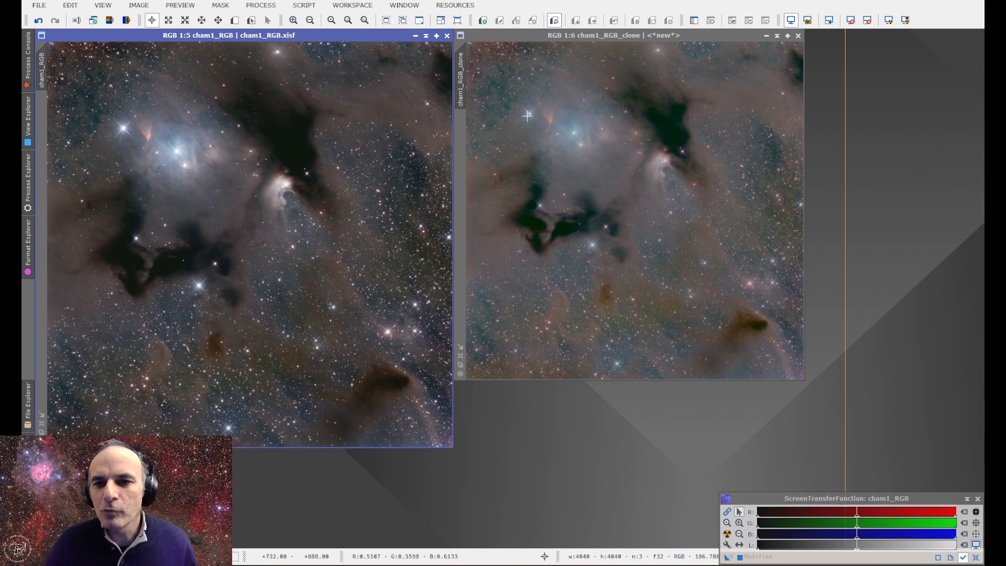
- Examine the bright star and the orange nebula beside it in cham1_RGB_clone at 1:1
{"action": "scroll", "coordinate": [533, 124], "scroll_direction": "up", "scroll_amount": 4}
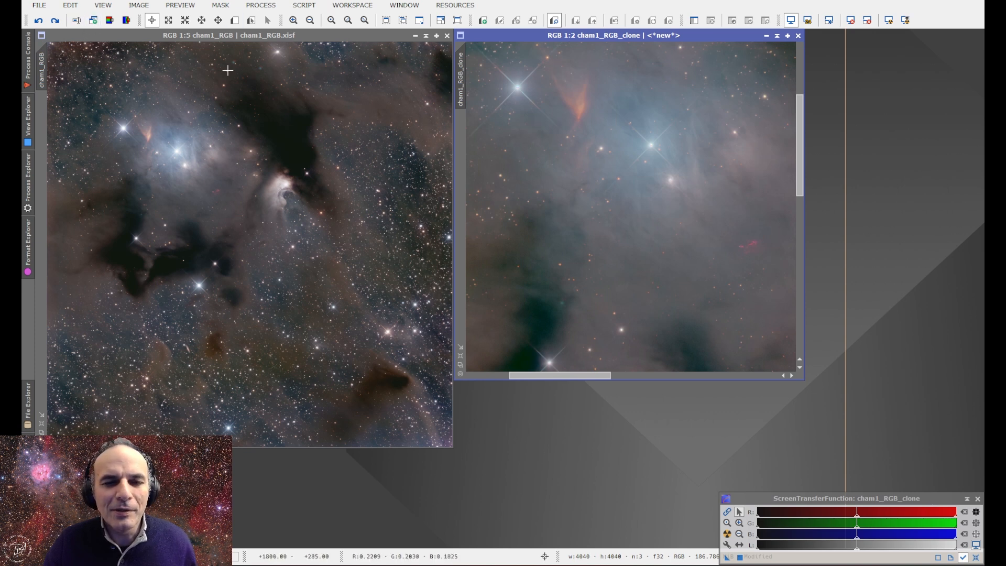
{"action": "left_click", "coordinate": [218, 20]}
{"action": "mouse_move", "coordinate": [592, 117]}
{"action": "left_mouse_down"}
{"action": "mouse_move", "coordinate": [690, 218]}
{"action": "mouse_move", "coordinate": [674, 192]}
{"action": "left_mouse_up"}
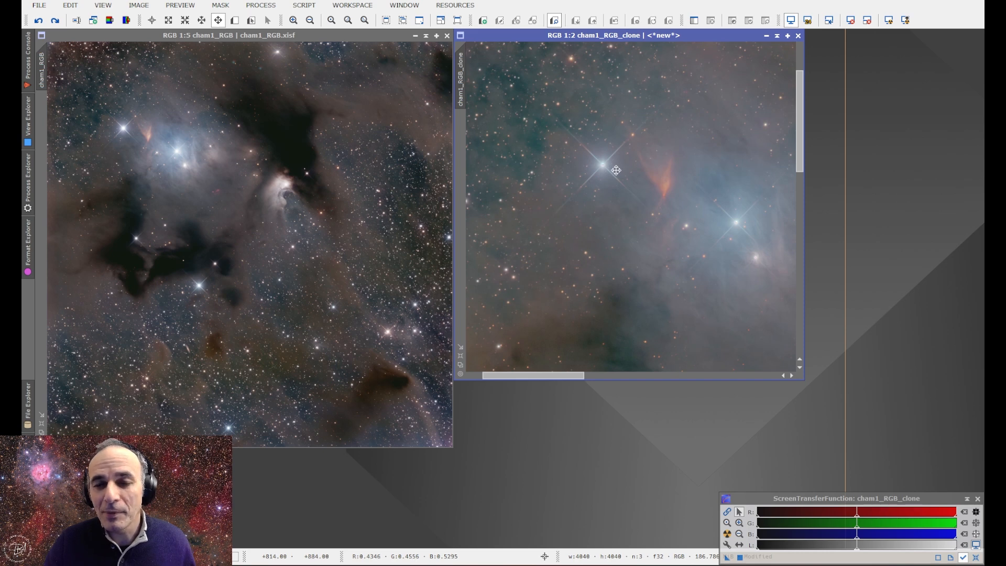
{"action": "scroll", "coordinate": [616, 171], "scroll_direction": "up", "scroll_amount": 1}
{"action": "left_click_drag", "start_coordinate": [590, 172], "coordinate": [599, 175]}
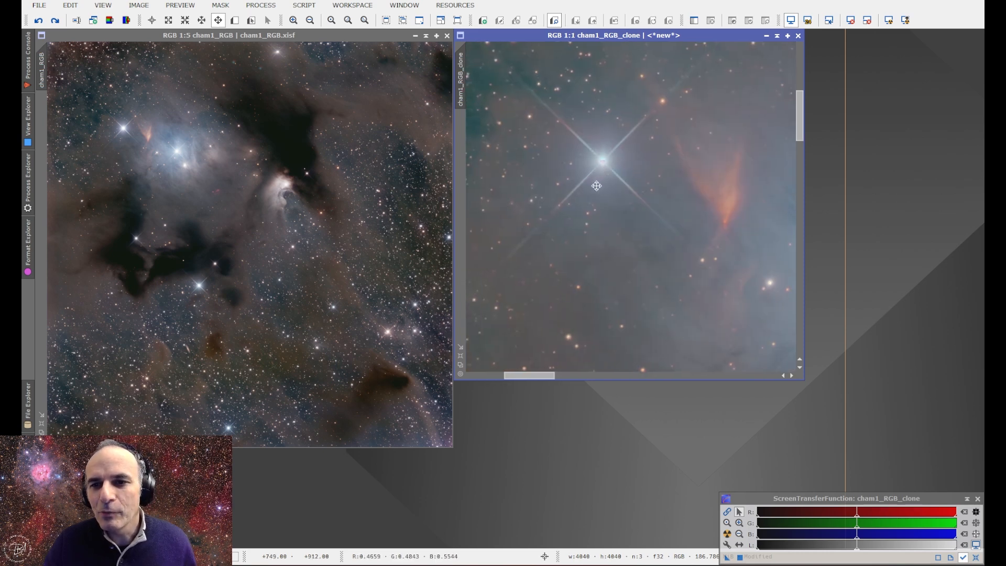
{"action": "left_click_drag", "start_coordinate": [653, 198], "coordinate": [618, 178]}
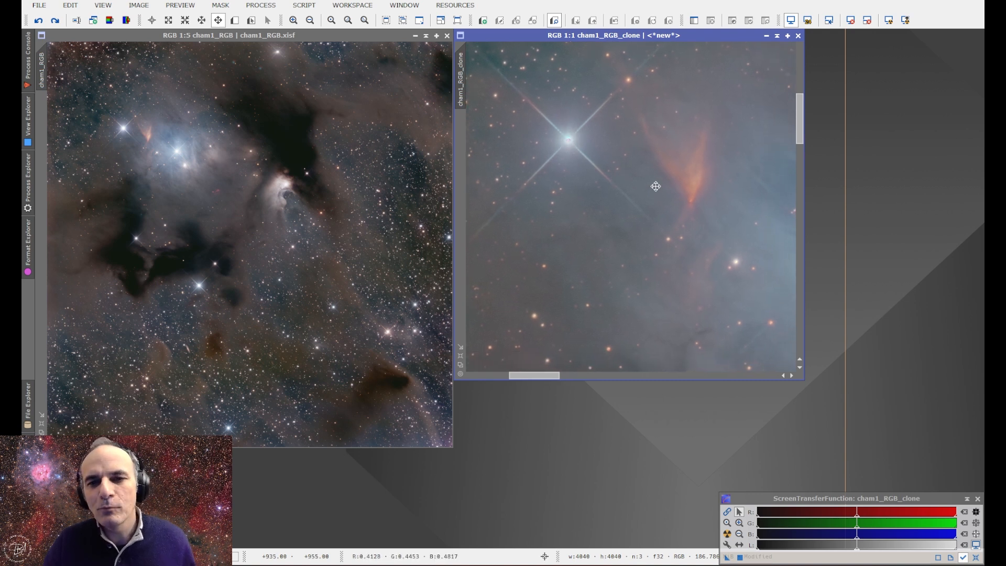
{"action": "left_click_drag", "start_coordinate": [610, 259], "coordinate": [633, 103]}
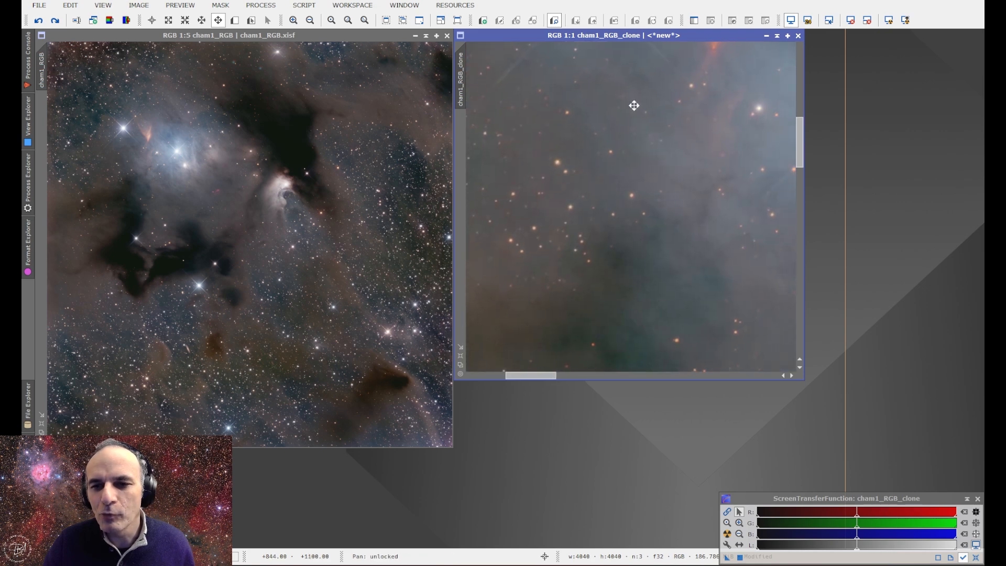
{"action": "left_click_drag", "start_coordinate": [608, 195], "coordinate": [620, 267]}
- Apply ATrousWaveletTransform to cham1_RGB_clone with wavelet layers 1, 2 and 3 disabled, and close the process
{"action": "left_click", "coordinate": [260, 5]}
{"action": "mouse_move", "coordinate": [279, 24]}
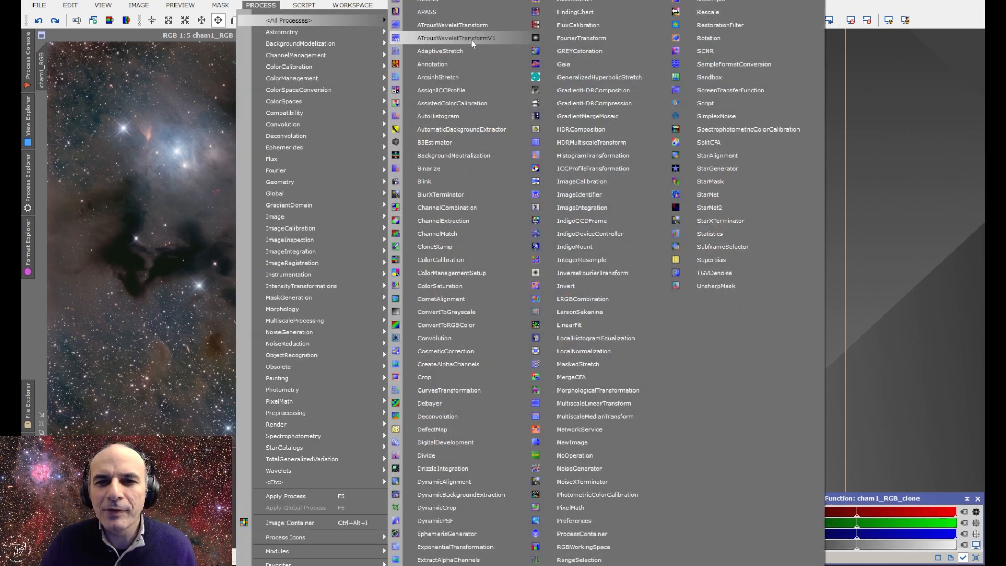
{"action": "left_click", "coordinate": [440, 23]}
{"action": "left_click_drag", "start_coordinate": [760, 128], "coordinate": [846, 73]}
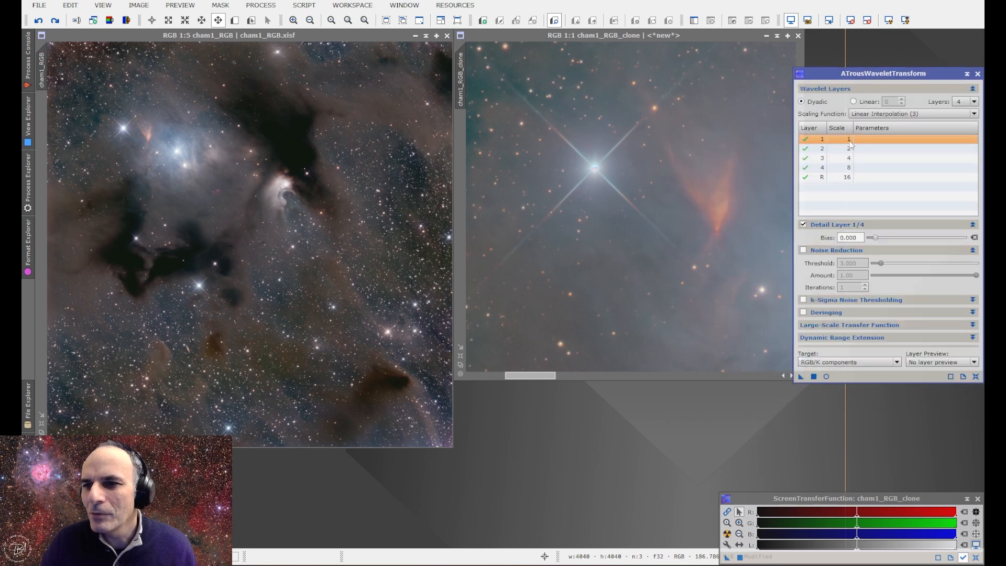
{"action": "left_click", "coordinate": [805, 142]}
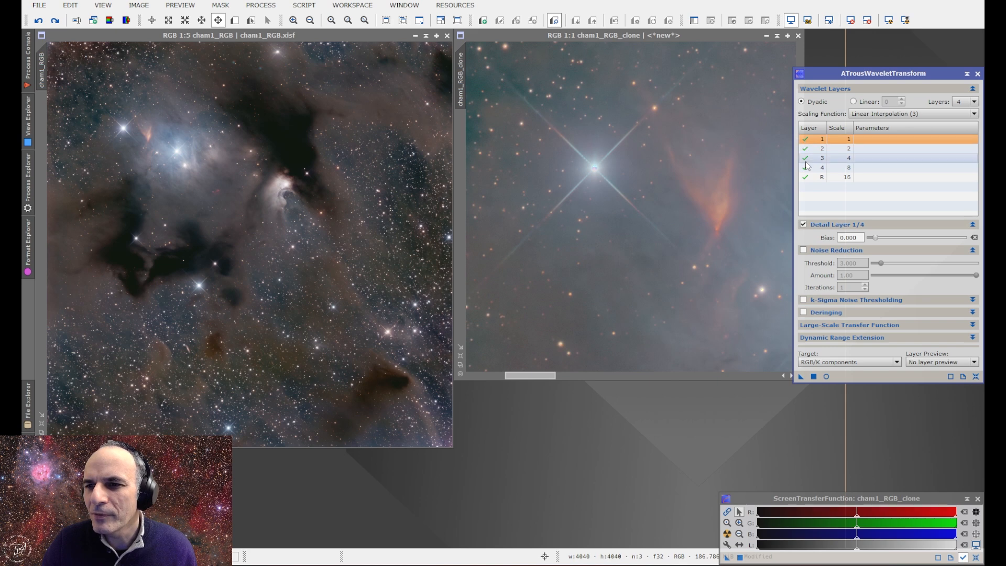
{"action": "left_click", "coordinate": [805, 151]}
{"action": "left_click", "coordinate": [806, 151]}
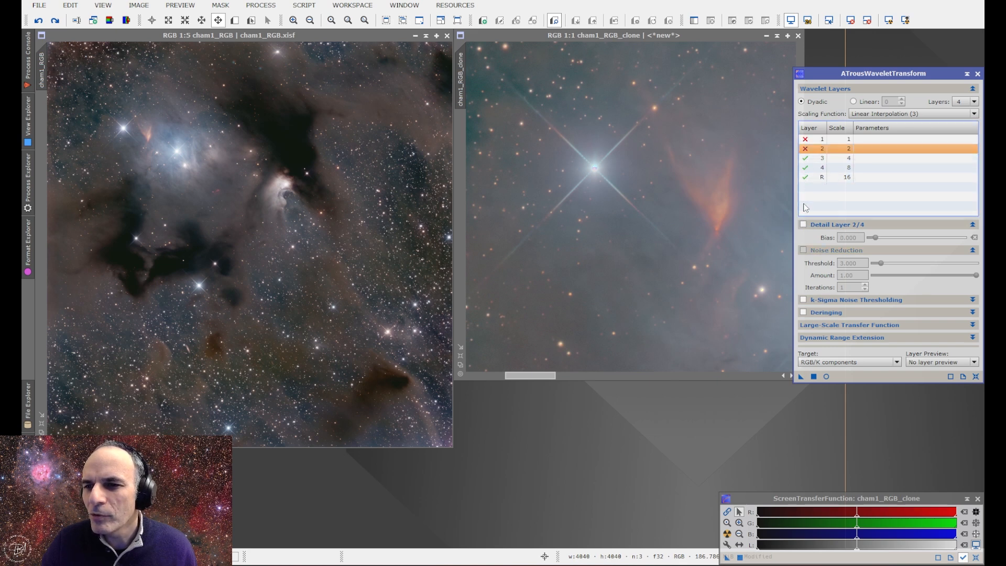
{"action": "left_click", "coordinate": [805, 159]}
{"action": "left_click", "coordinate": [806, 158]}
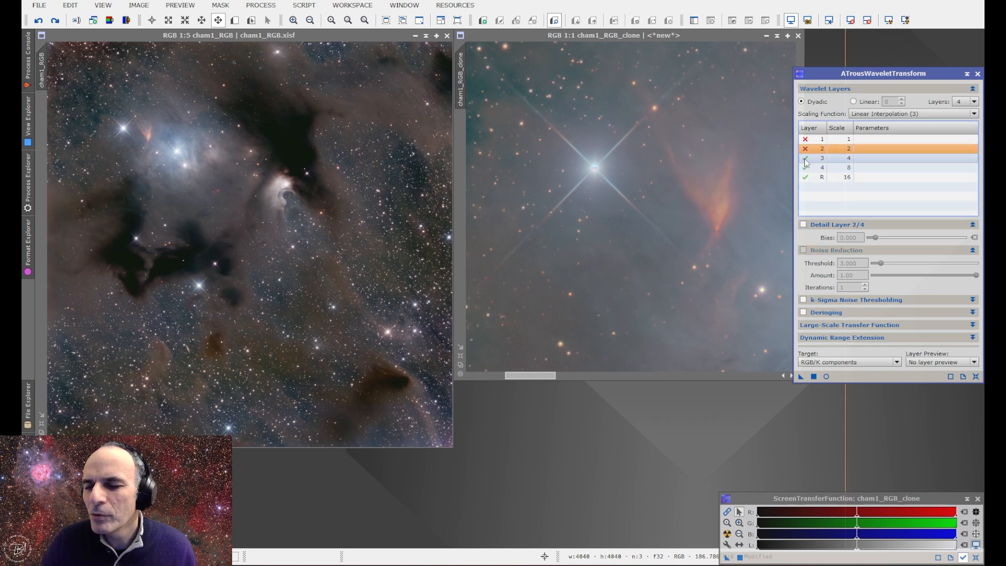
{"action": "left_click", "coordinate": [801, 376]}
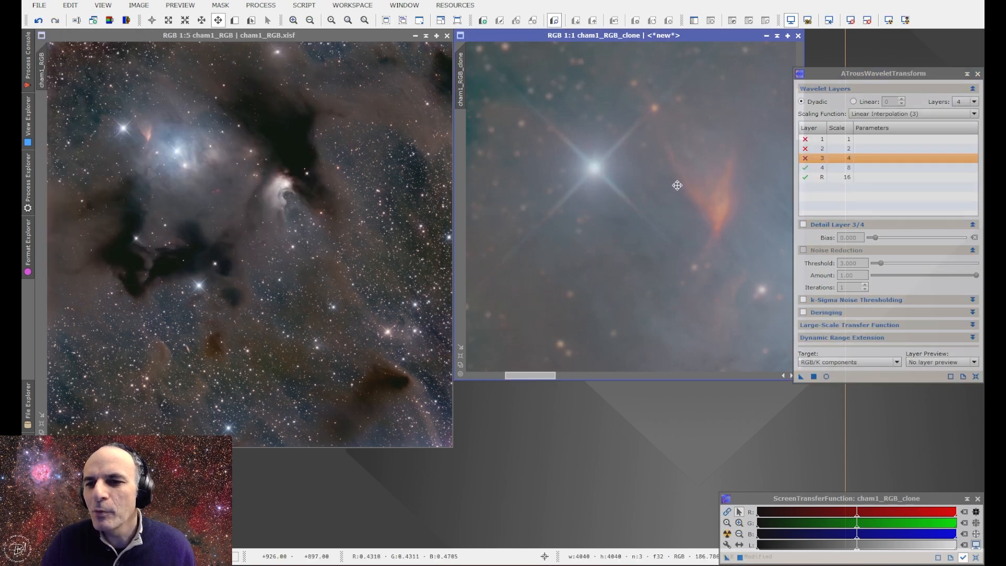
{"action": "left_click", "coordinate": [977, 74]}
- Inspect cham1_RGB_clone in full view and at 1:1 around the bright star, undoing and redoing the wavelet transform once to compare
{"action": "scroll", "coordinate": [648, 232], "scroll_direction": "down", "scroll_amount": 1}
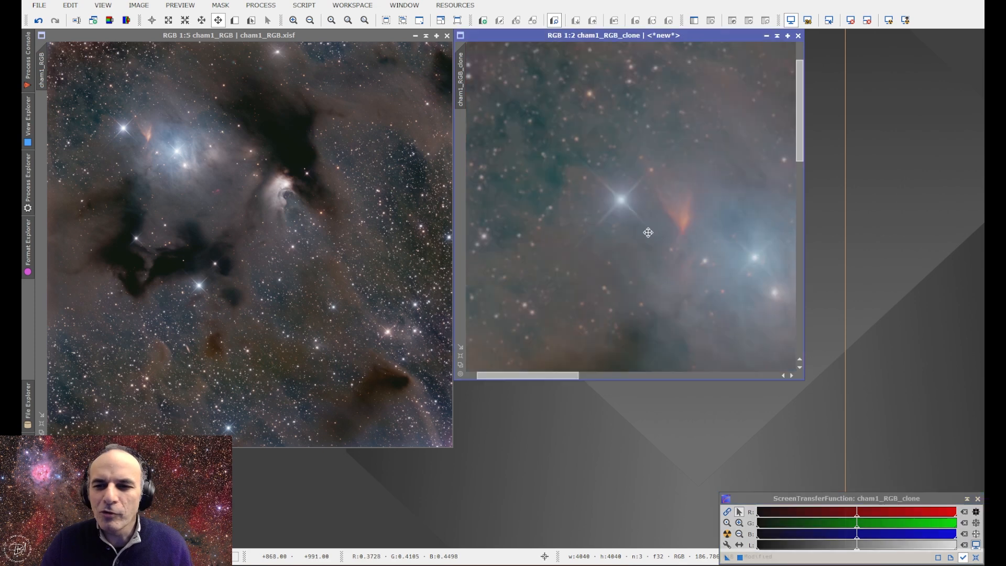
{"action": "scroll", "coordinate": [648, 232], "scroll_direction": "down", "scroll_amount": 4}
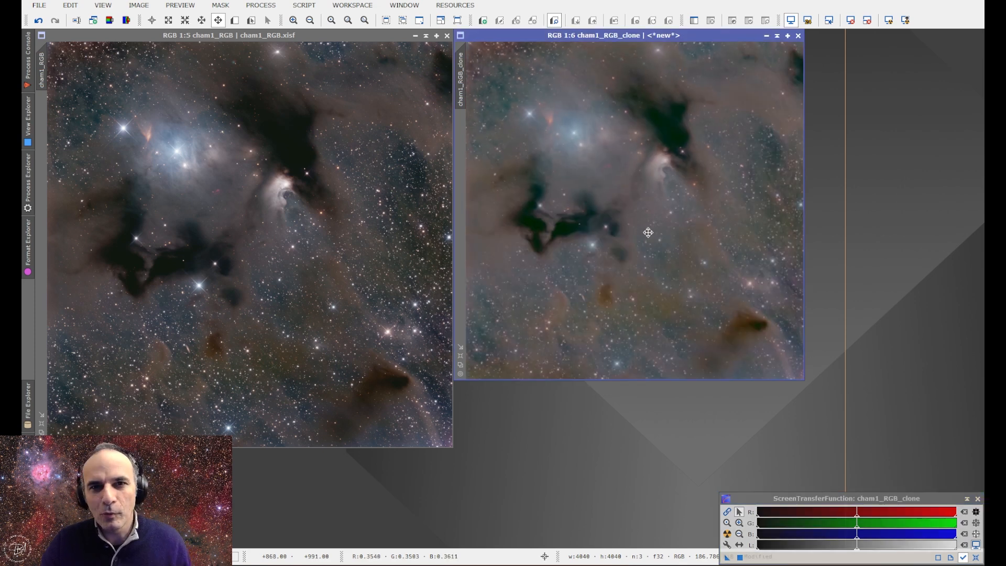
{"action": "scroll", "coordinate": [648, 232], "scroll_direction": "up", "scroll_amount": 3}
{"action": "mouse_move", "coordinate": [539, 152]}
{"action": "left_mouse_down"}
{"action": "mouse_move", "coordinate": [702, 316]}
{"action": "mouse_move", "coordinate": [706, 301]}
{"action": "left_mouse_up"}
{"action": "scroll", "coordinate": [621, 160], "scroll_direction": "up", "scroll_amount": 1}
{"action": "mouse_move", "coordinate": [597, 160]}
{"action": "left_mouse_down"}
{"action": "mouse_move", "coordinate": [665, 164]}
{"action": "mouse_move", "coordinate": [645, 186]}
{"action": "left_mouse_up"}
{"action": "scroll", "coordinate": [606, 166], "scroll_direction": "up", "scroll_amount": 1}
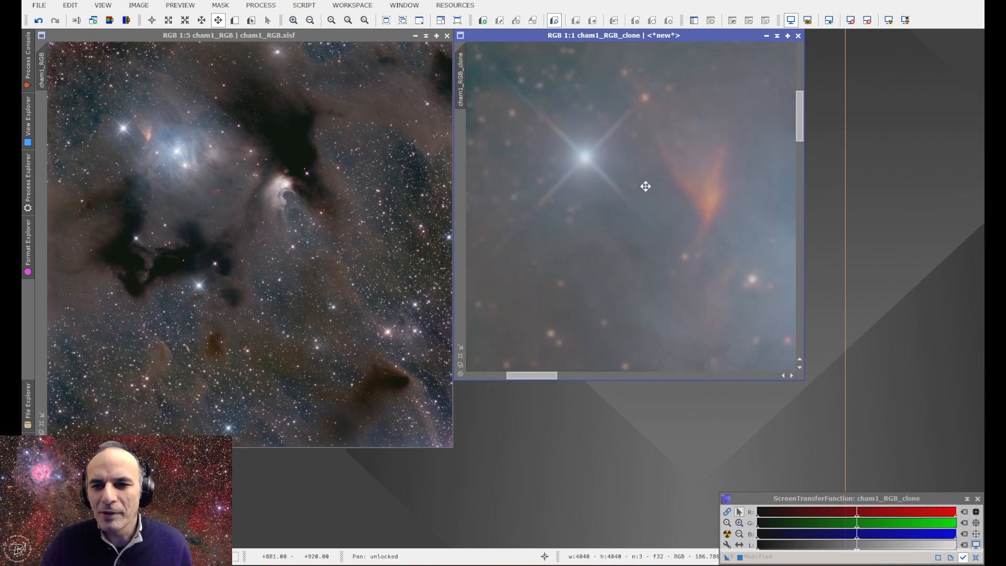
{"action": "left_click", "coordinate": [43, 22]}
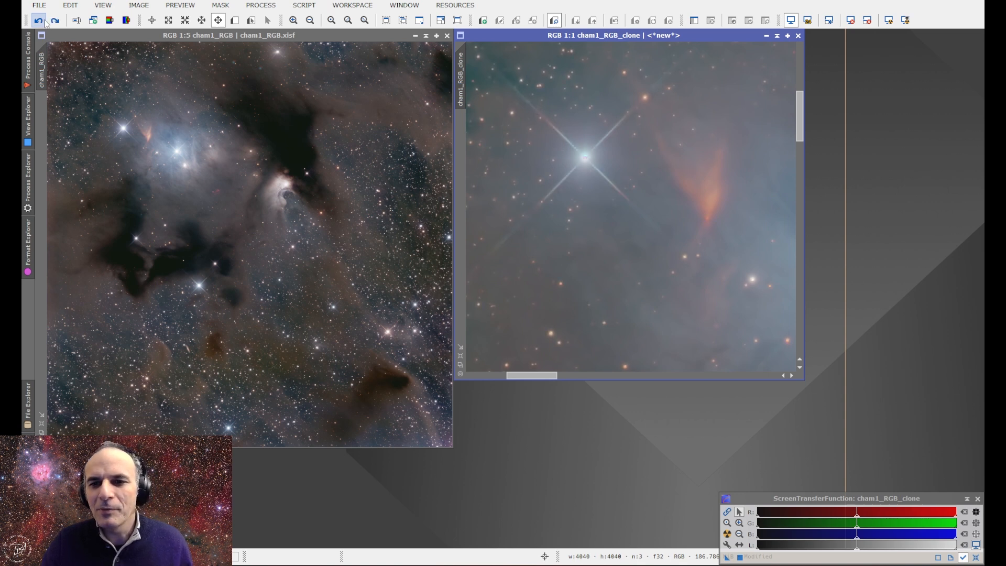
{"action": "left_click", "coordinate": [54, 22]}
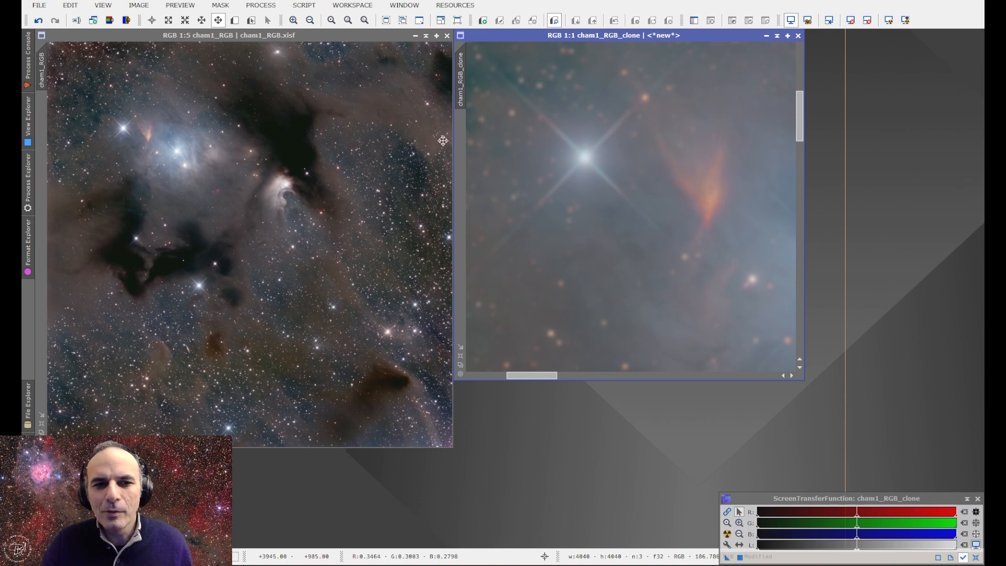
- Match the cham1_RGB view to cham1_RGB_clone, compare the bright star region at 1:1 and 1:2, and return both to full view
{"action": "left_click_drag", "start_coordinate": [461, 92], "coordinate": [41, 62]}
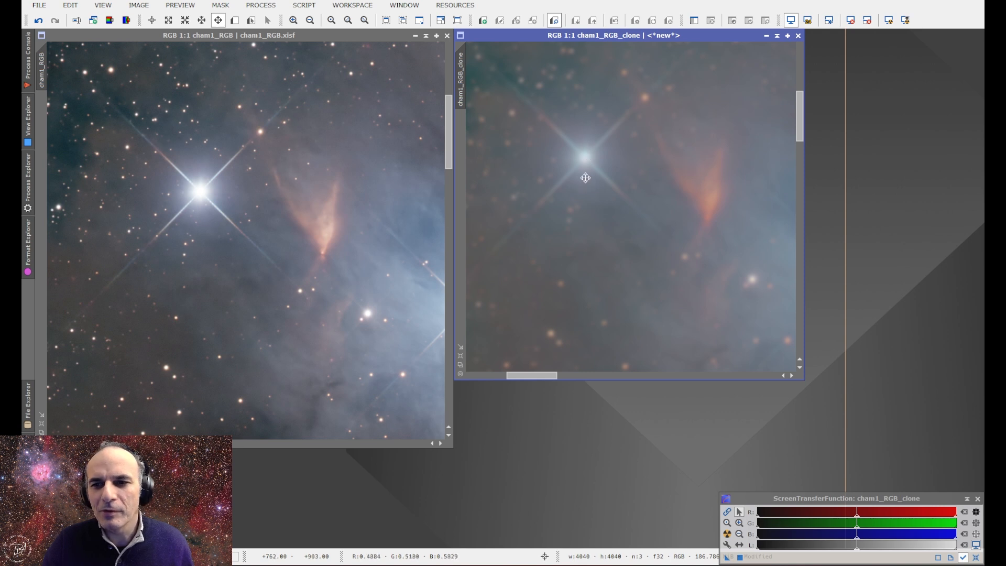
{"action": "scroll", "coordinate": [559, 245], "scroll_direction": "down", "scroll_amount": 1}
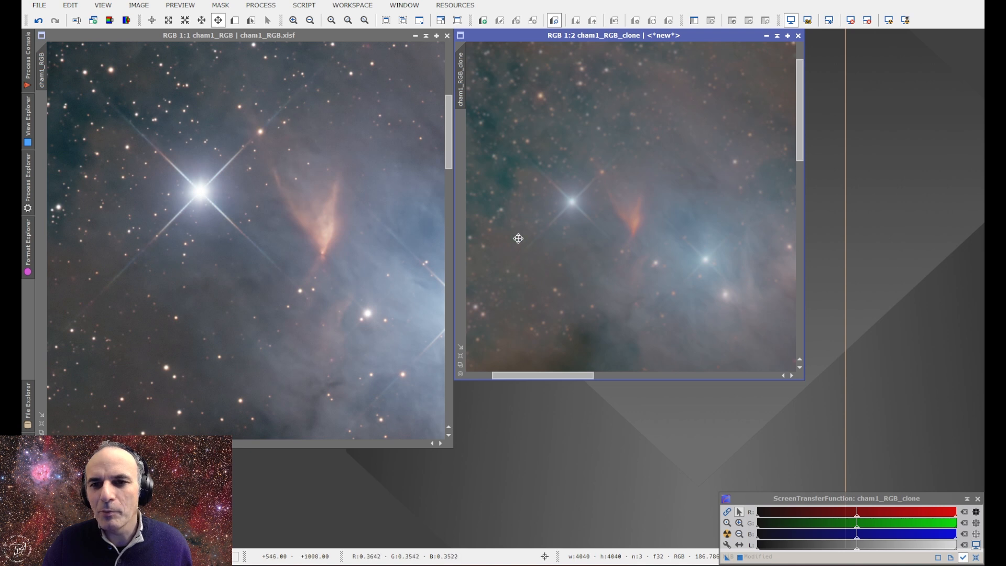
{"action": "scroll", "coordinate": [245, 248], "scroll_direction": "down", "scroll_amount": 1}
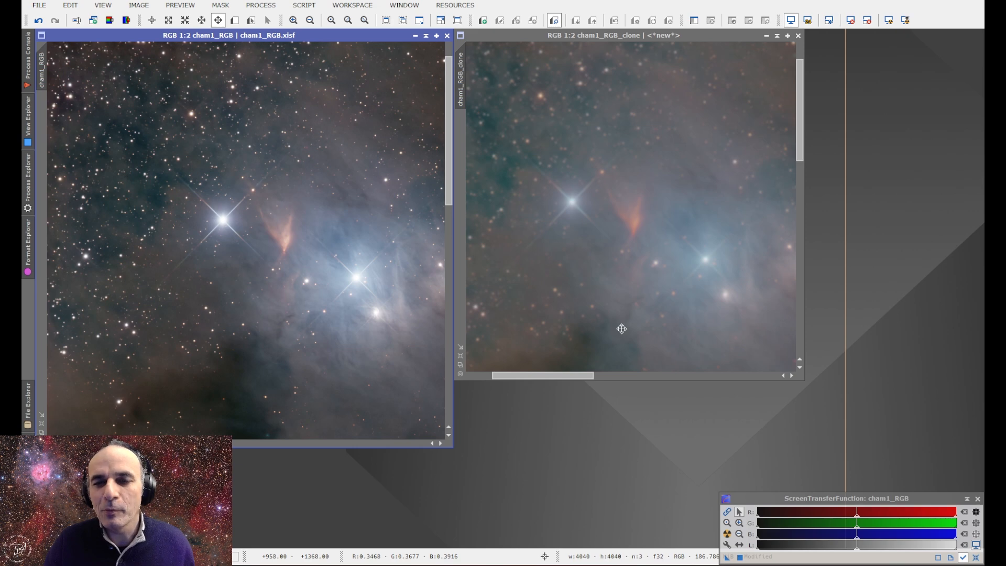
{"action": "scroll", "coordinate": [605, 241], "scroll_direction": "down", "scroll_amount": 4}
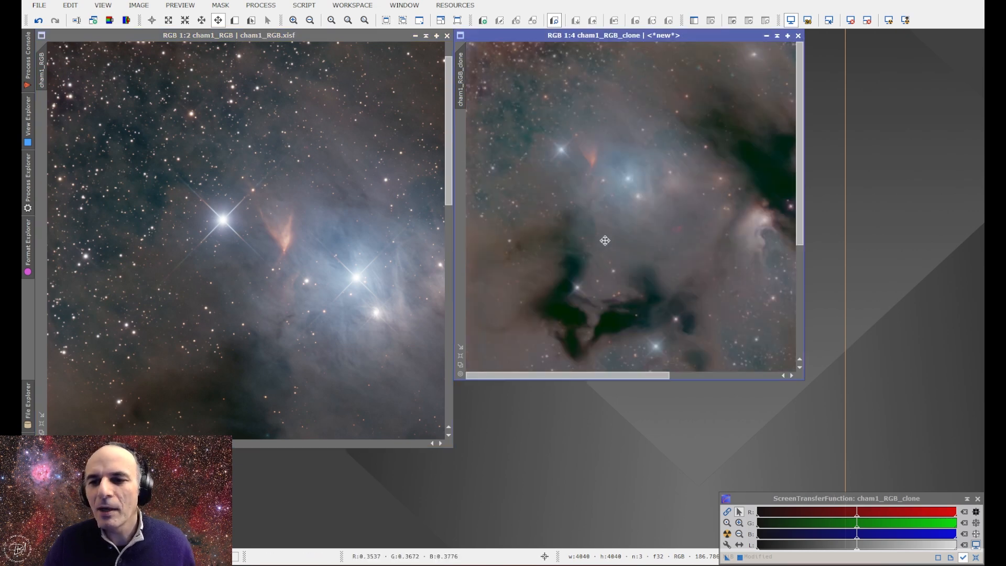
{"action": "scroll", "coordinate": [319, 269], "scroll_direction": "down", "scroll_amount": 3}
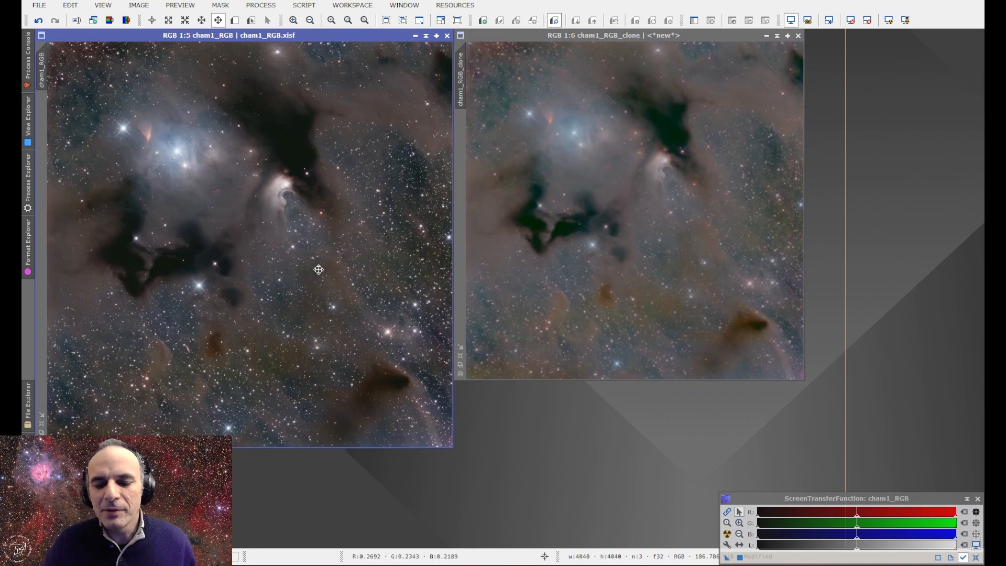